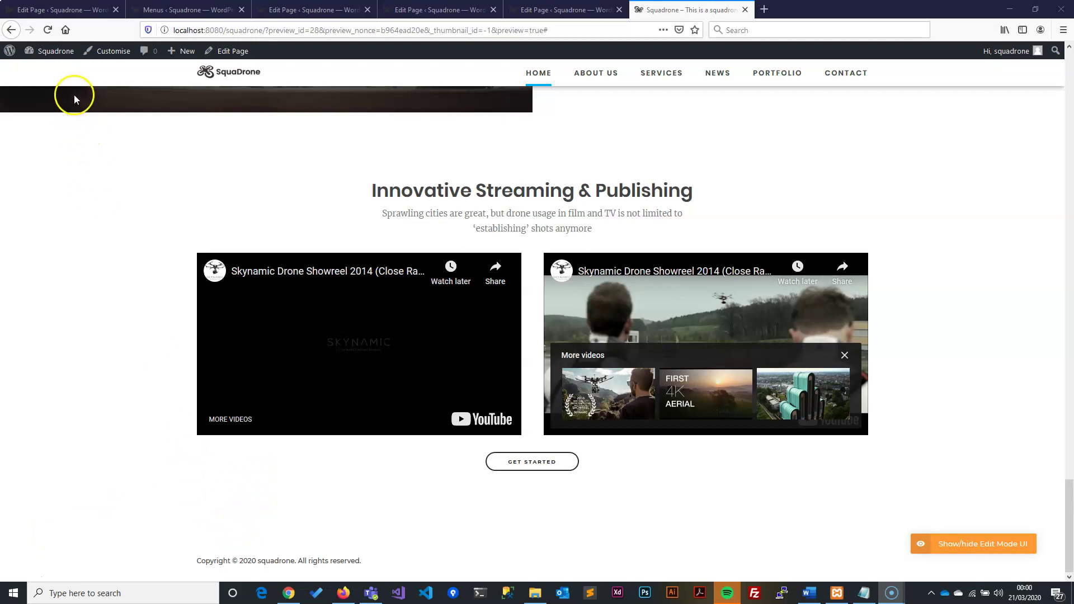
- Create a new WordPress page and title it "Footer"
mouse_move(181, 51)
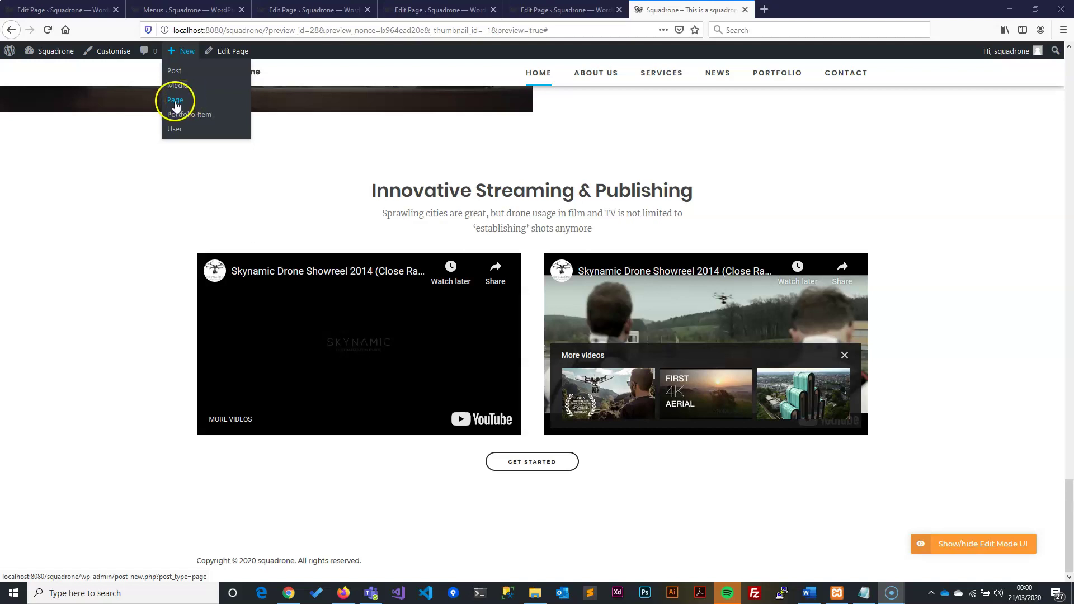
left_click(175, 102)
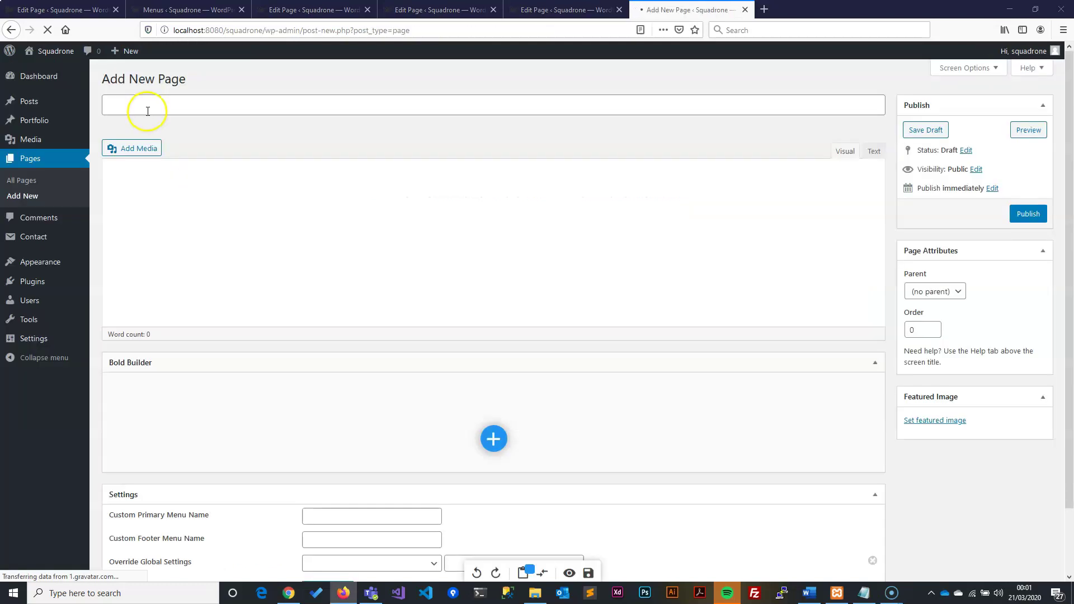
left_click(147, 106)
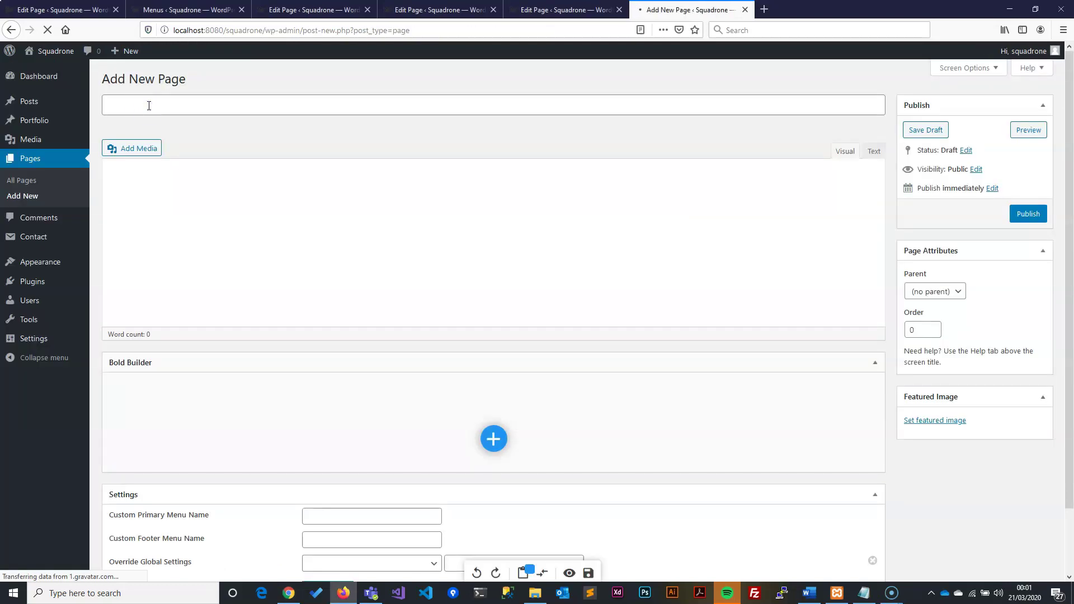
type("Footer")
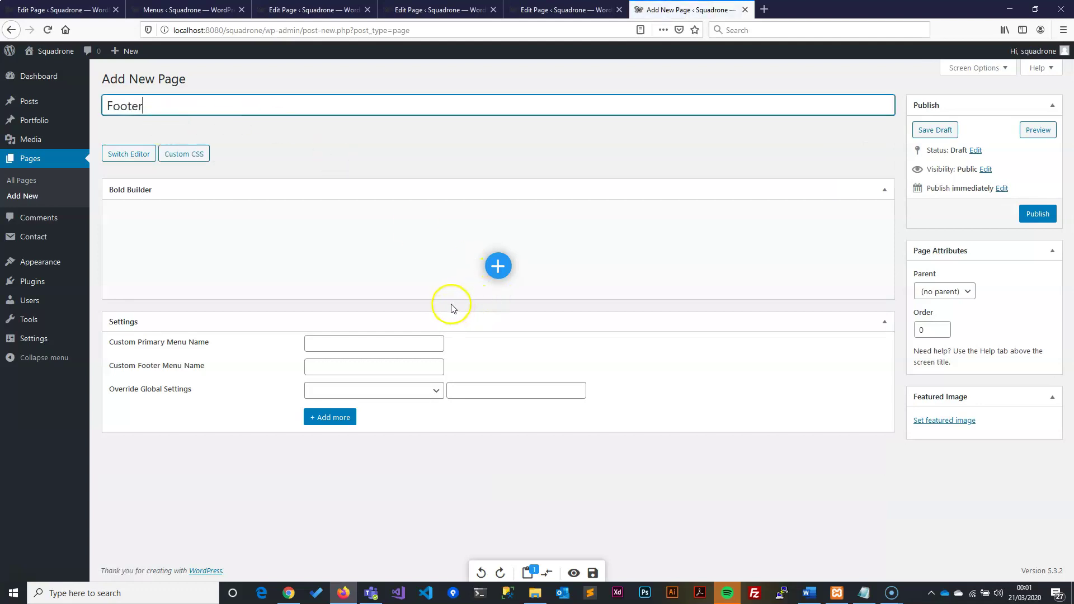
- Add a section to the page with Large top spacing, Medium bottom spacing and lazy loading of the background image set to No
left_click(499, 265)
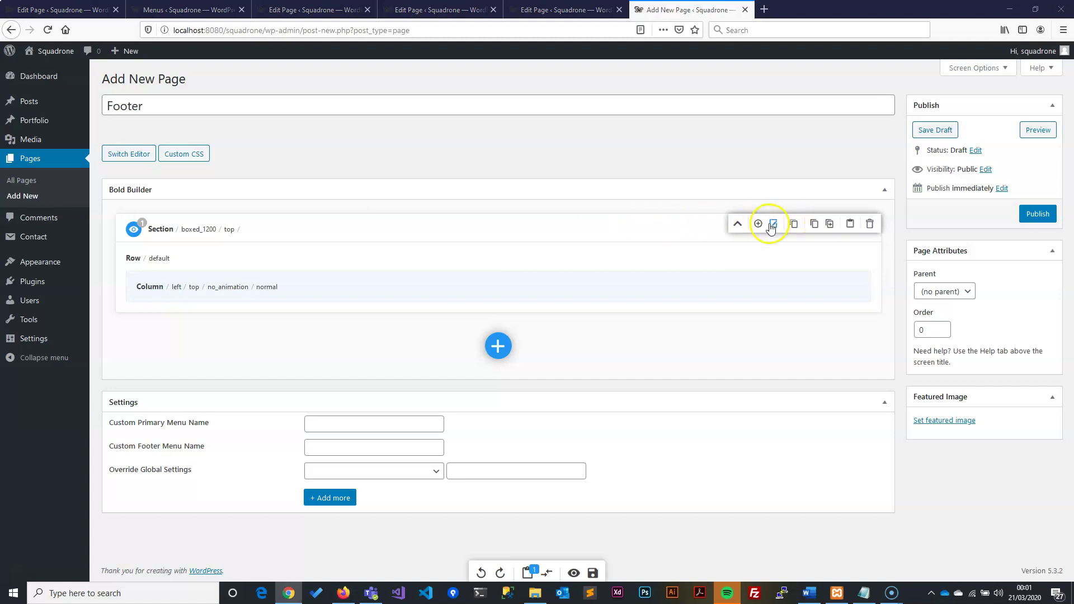
left_click(773, 224)
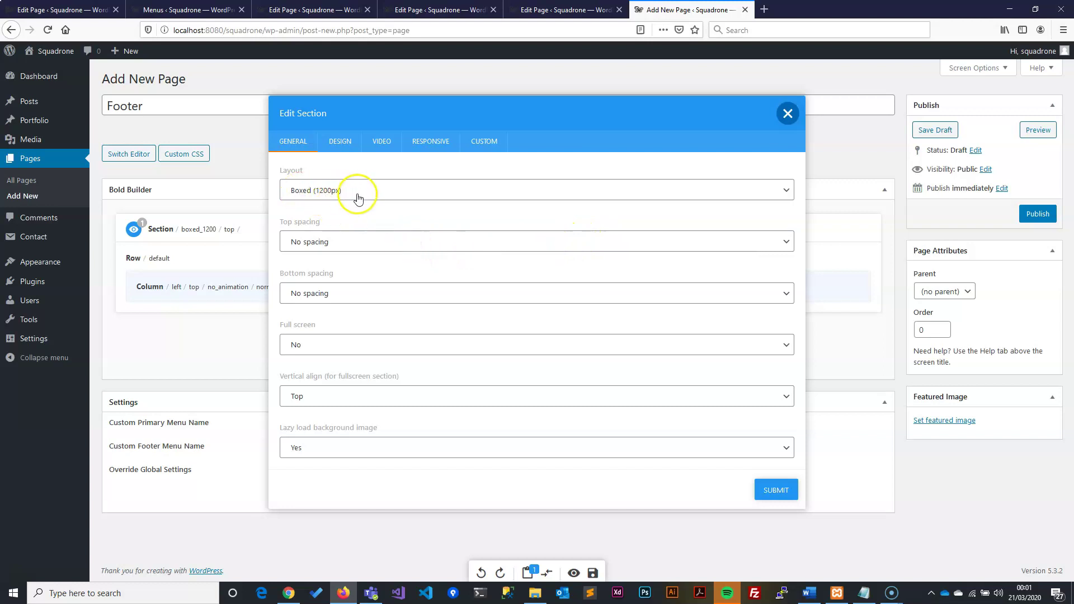
left_click(347, 241)
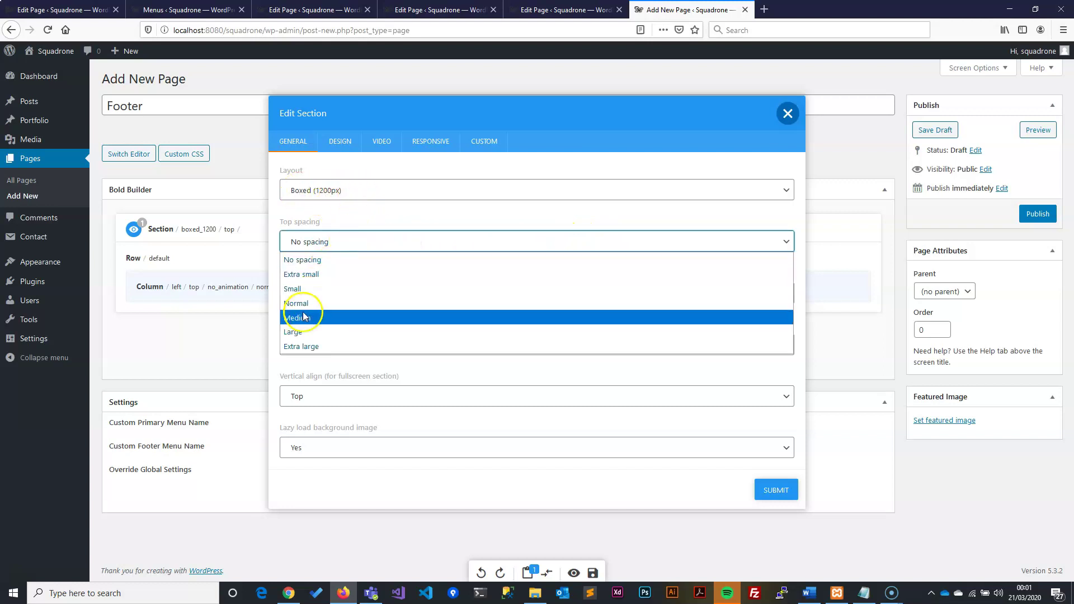
left_click(296, 332)
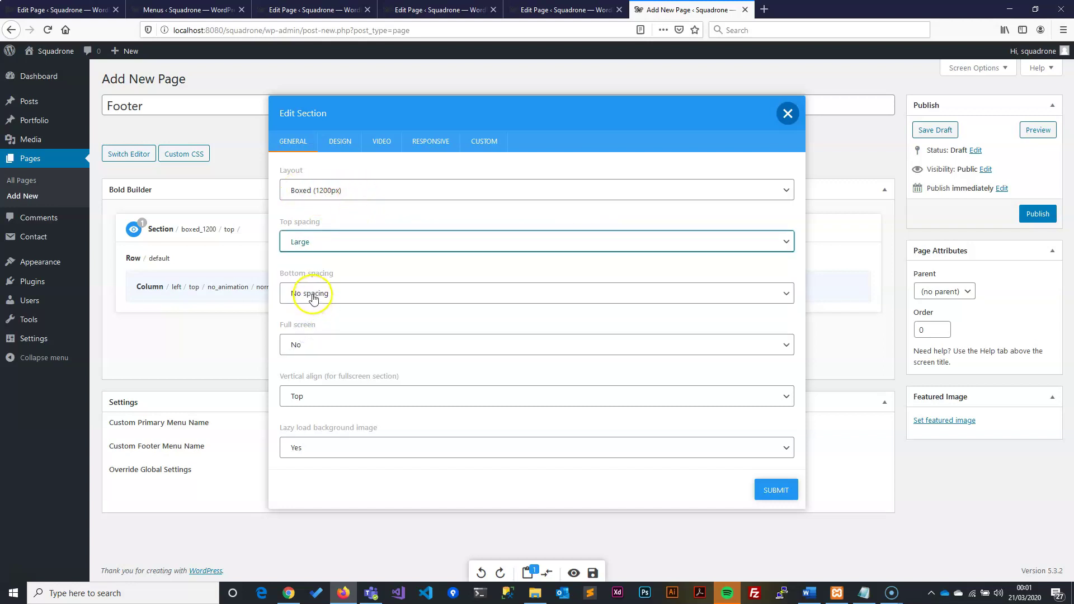
left_click(313, 298)
left_click(308, 366)
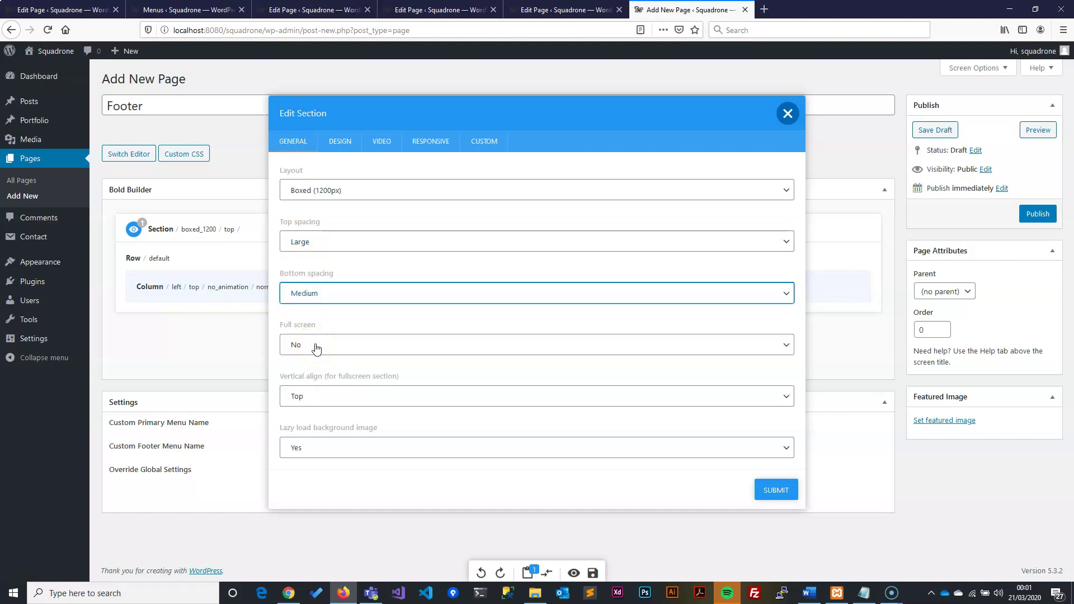
left_click(323, 452)
left_click(321, 463)
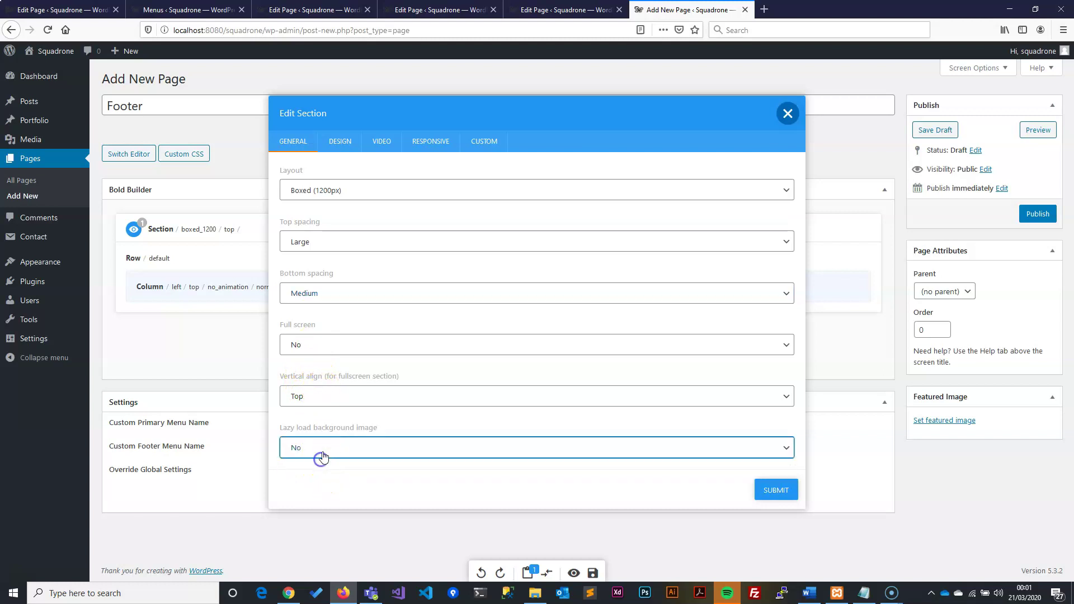
- Set the section's color scheme to "Dark font, gray background" and submit the section settings
left_click(340, 141)
key("alt+Tab")
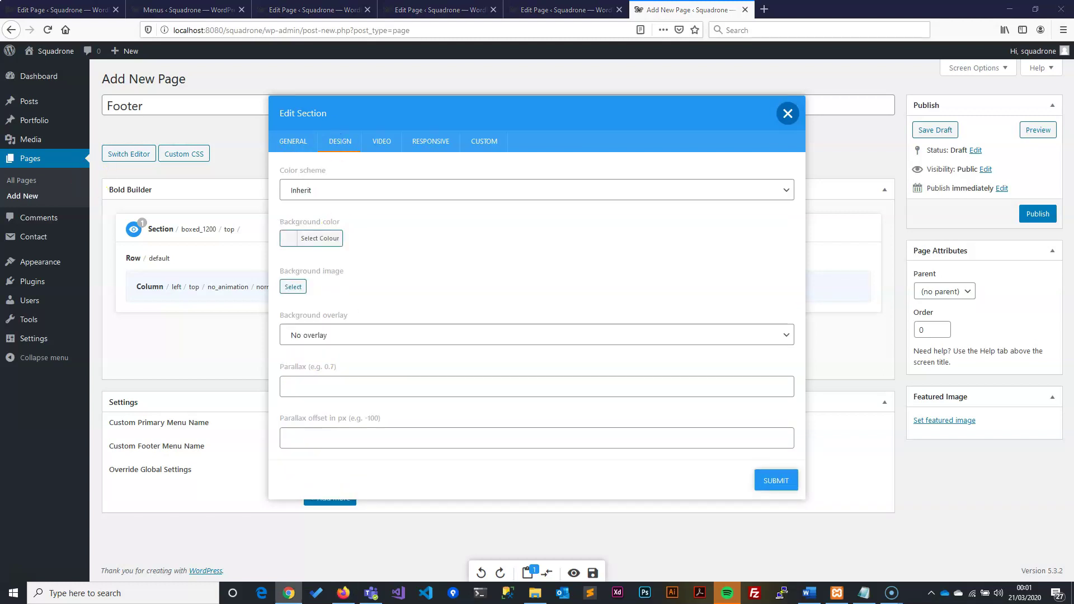
left_click(312, 192)
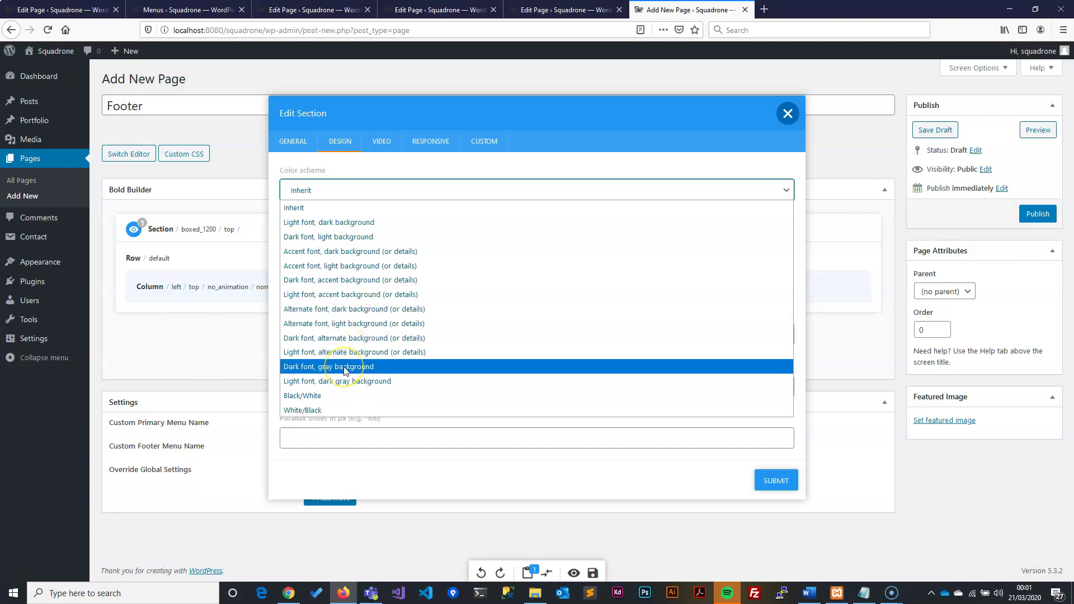
left_click(344, 369)
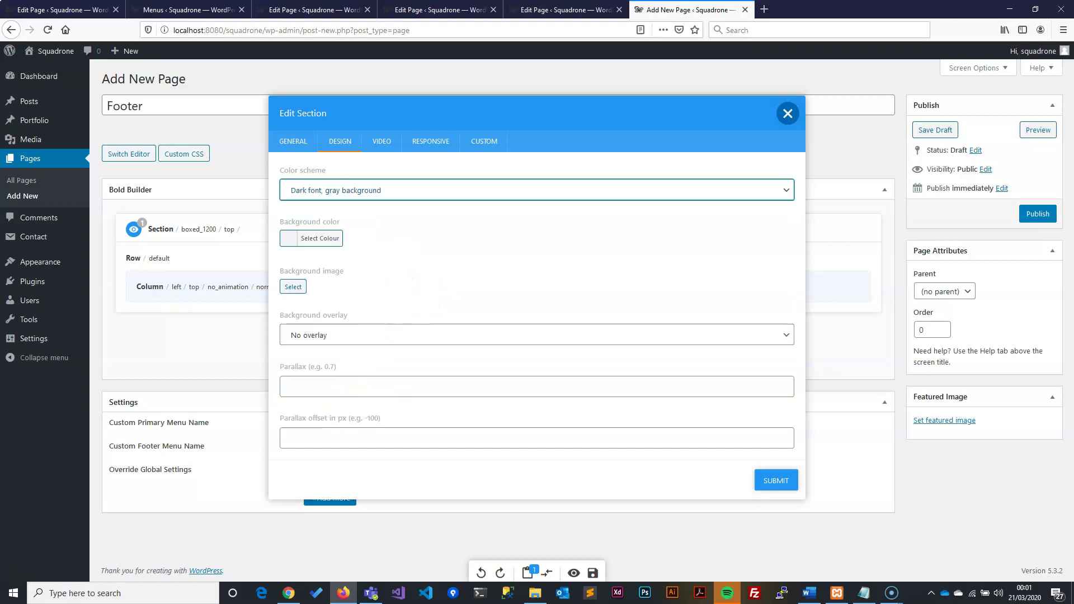
key("alt+Tab")
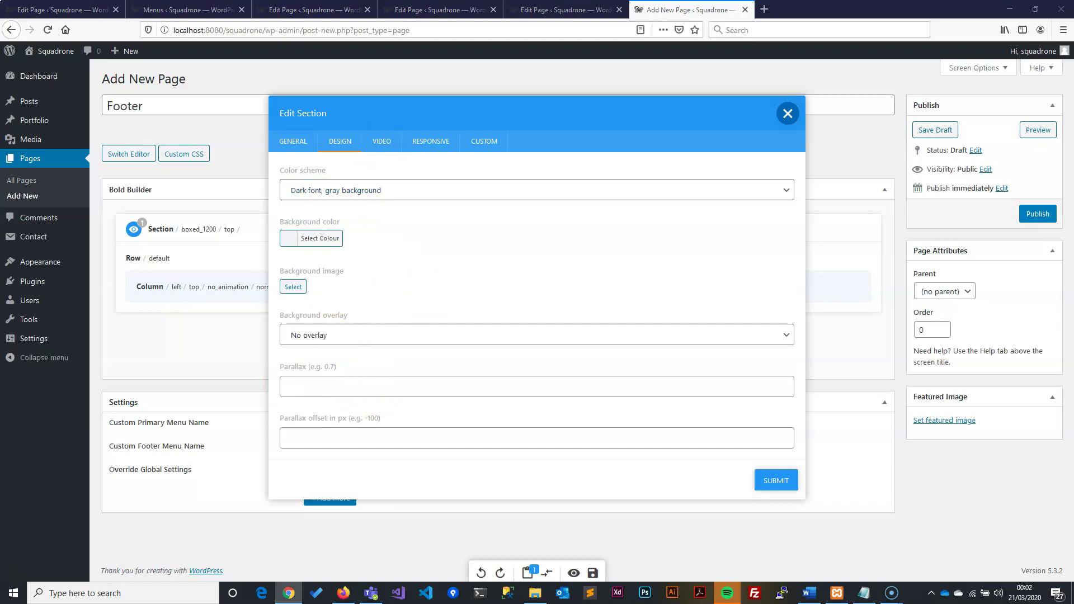
left_click(773, 480)
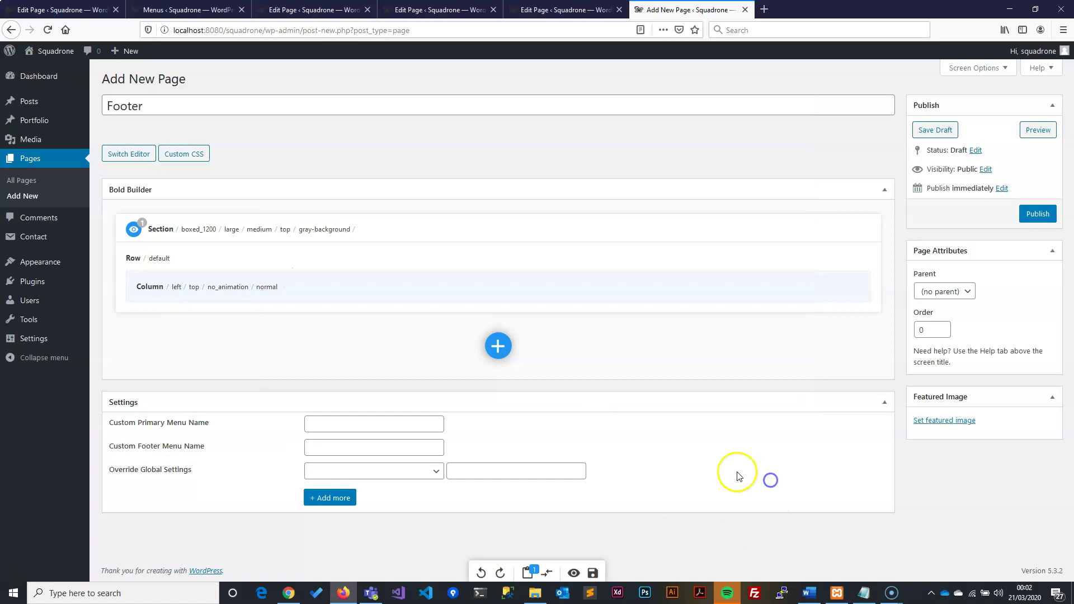
key("alt+Tab")
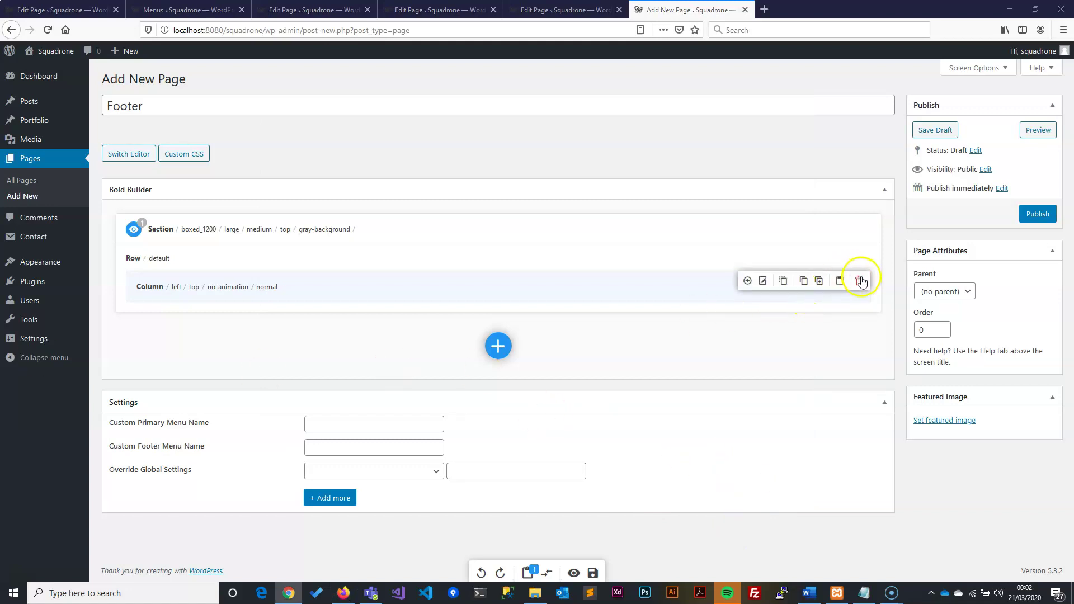
- Replace the row's default column with a custom 1/3+1/6+1/6+1/3 column layout
left_click(859, 278)
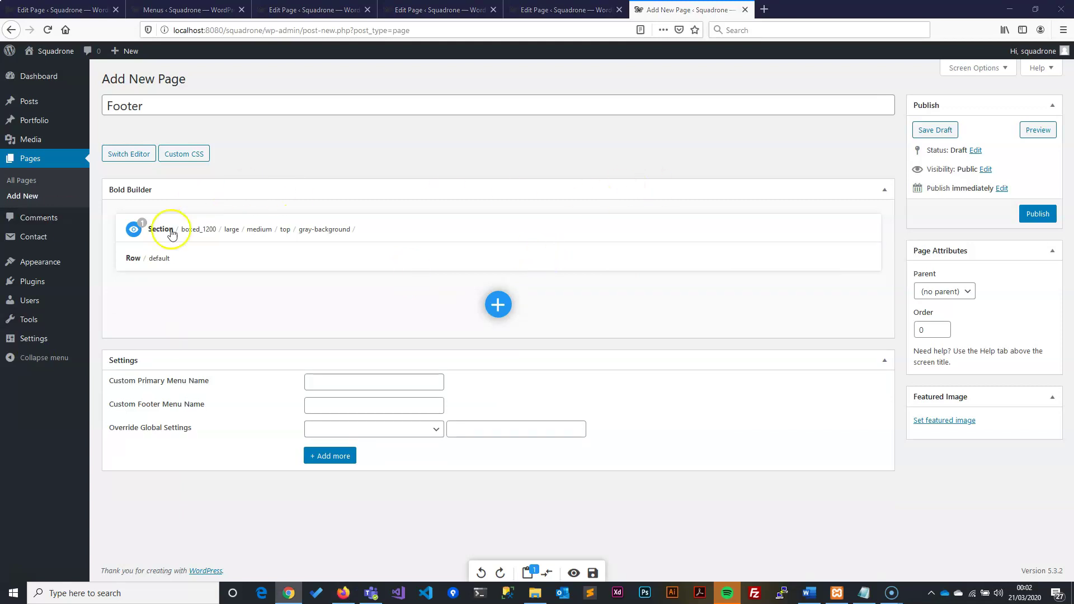
mouse_move(150, 265)
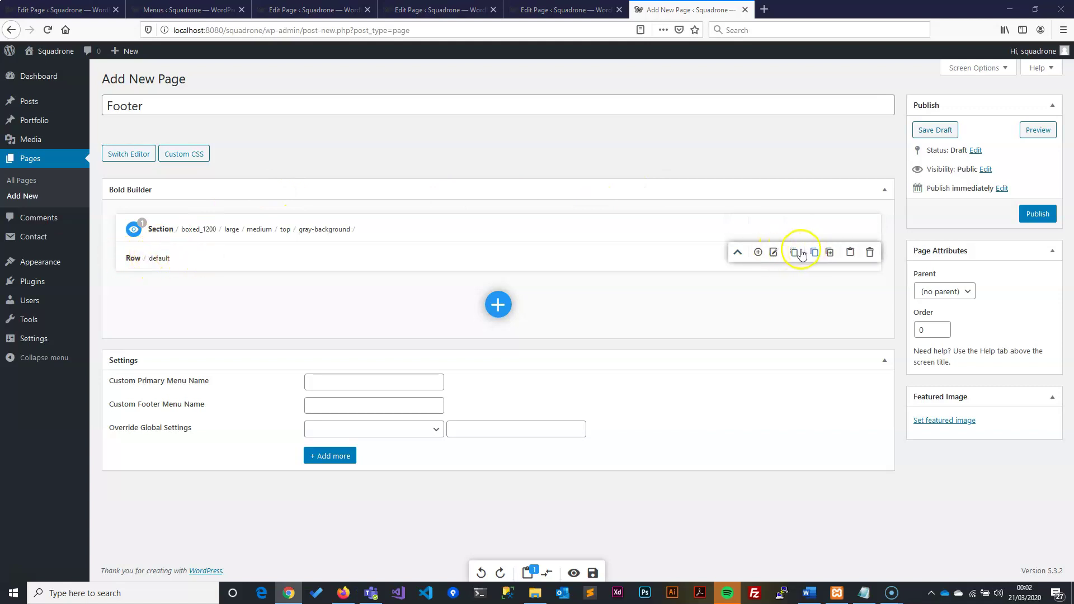
left_click(765, 253)
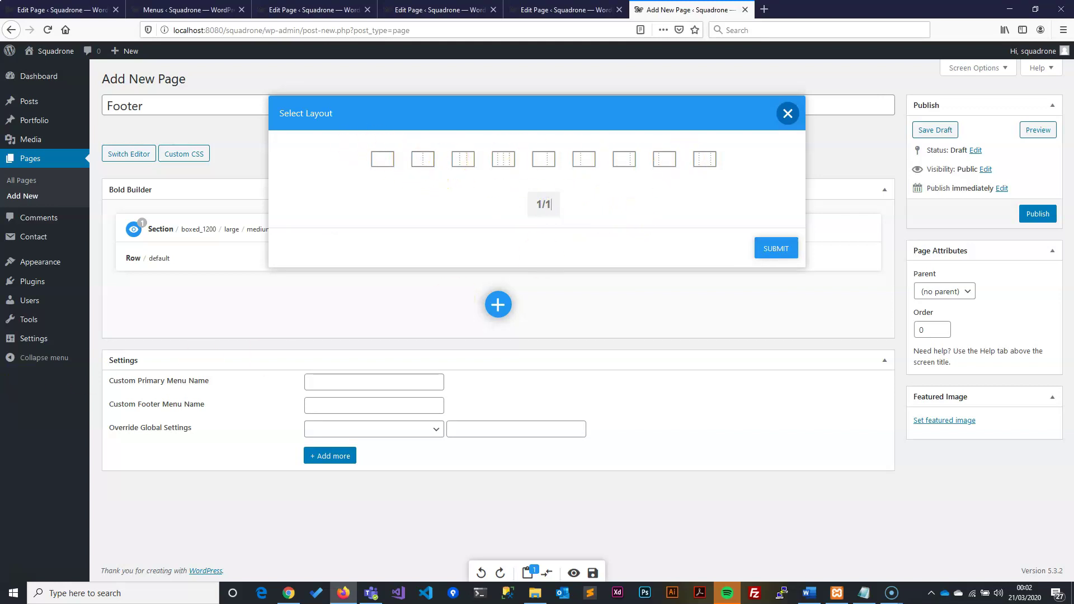
key("BackSpace")
type("3+1/6")
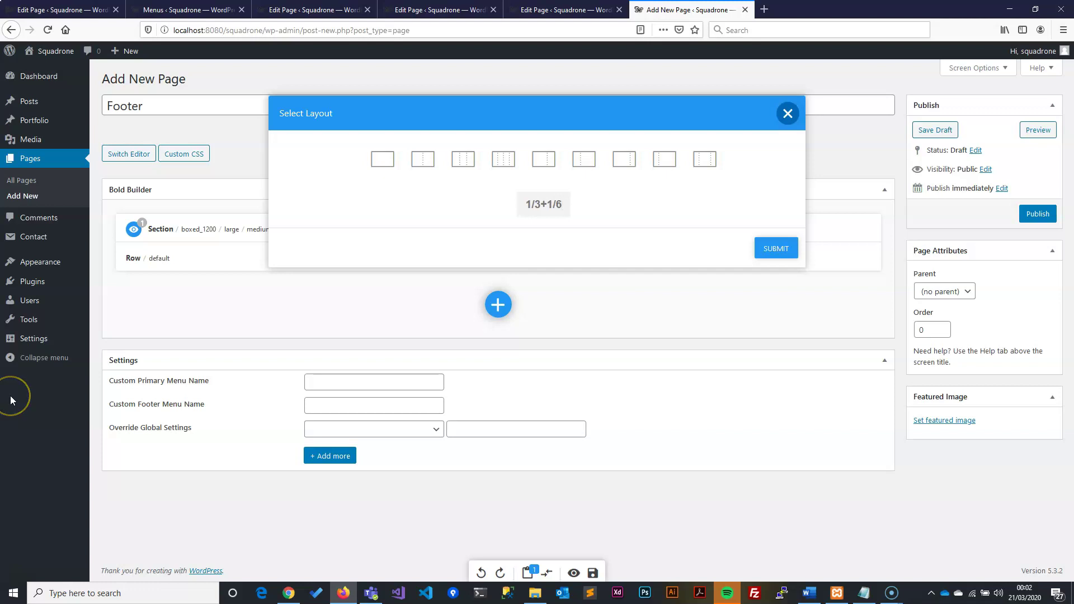
type("+1/6")
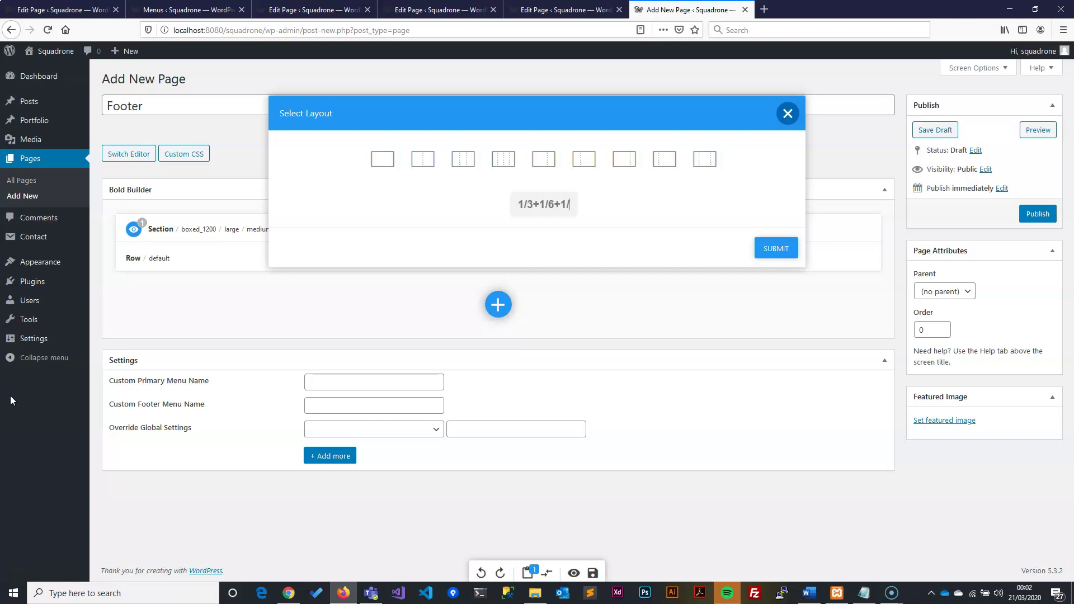
type("+")
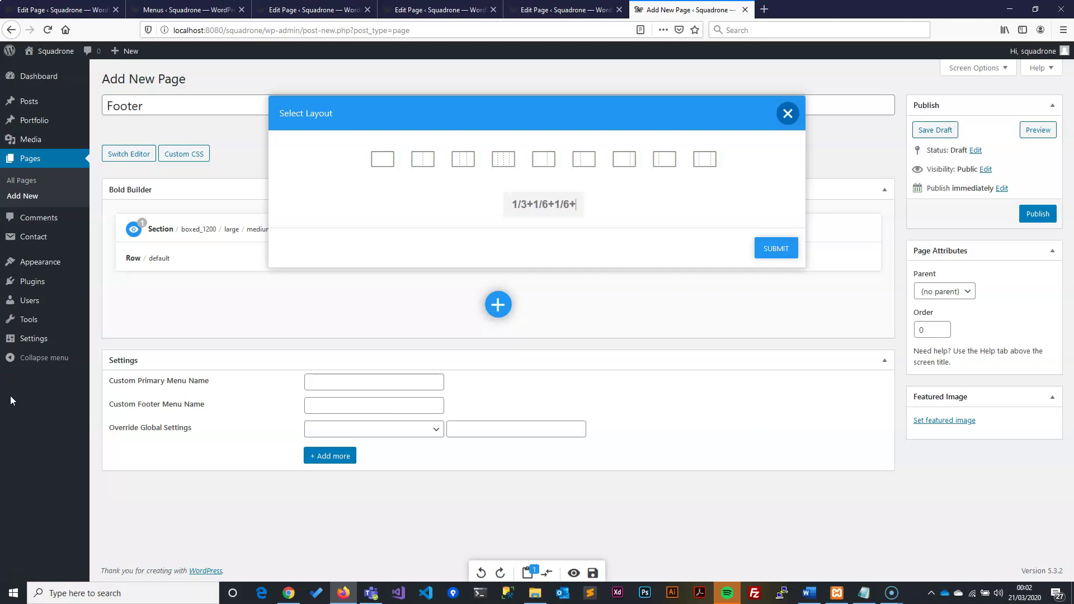
type("1/3")
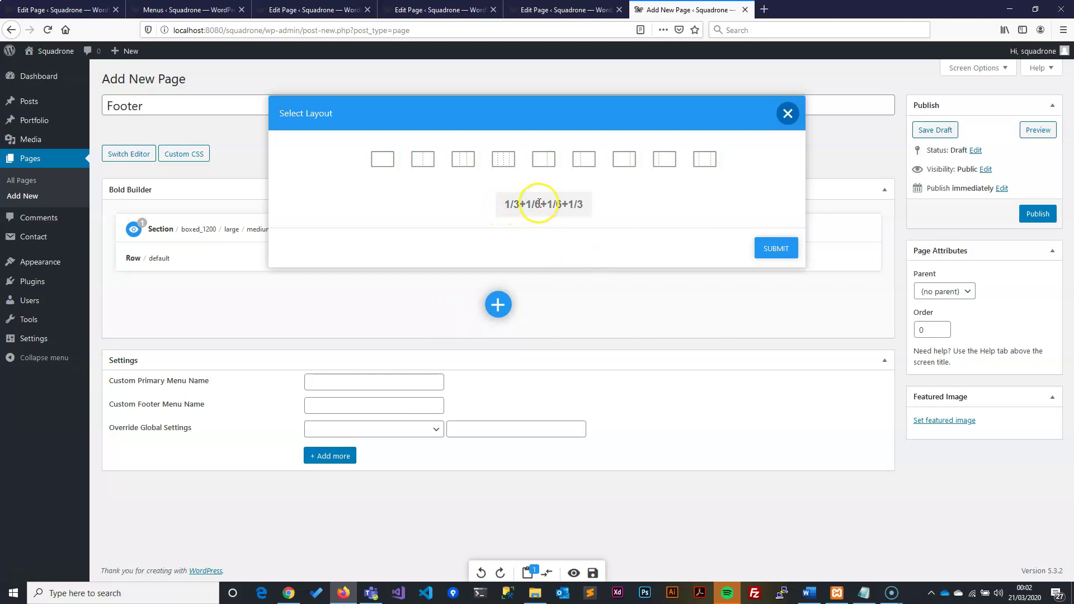
left_click(778, 249)
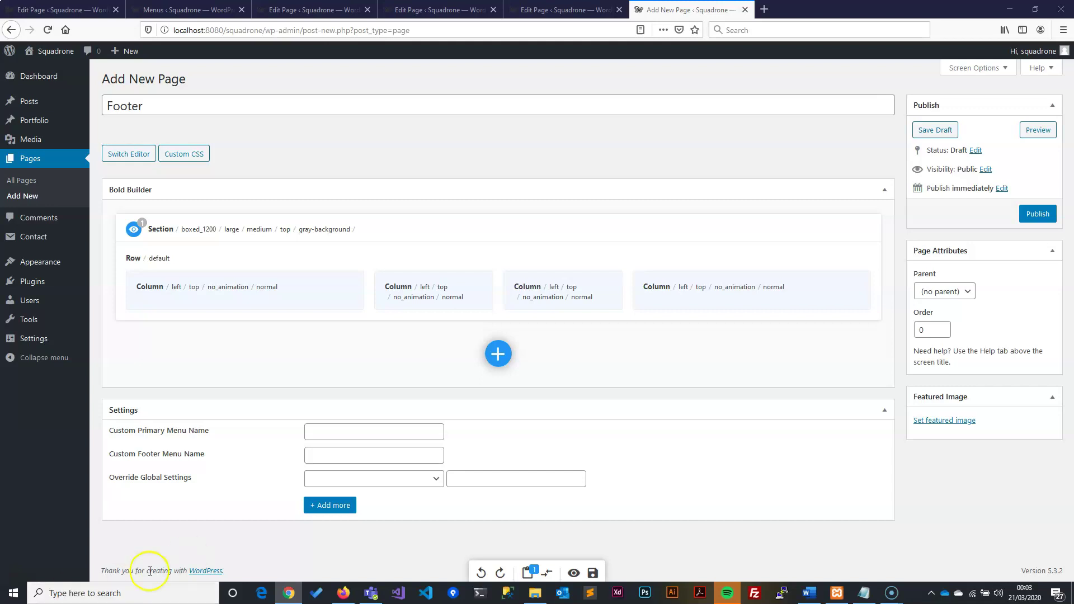
- Add an Image element to the first column, using the uploaded logo-black-footer.png
mouse_move(253, 291)
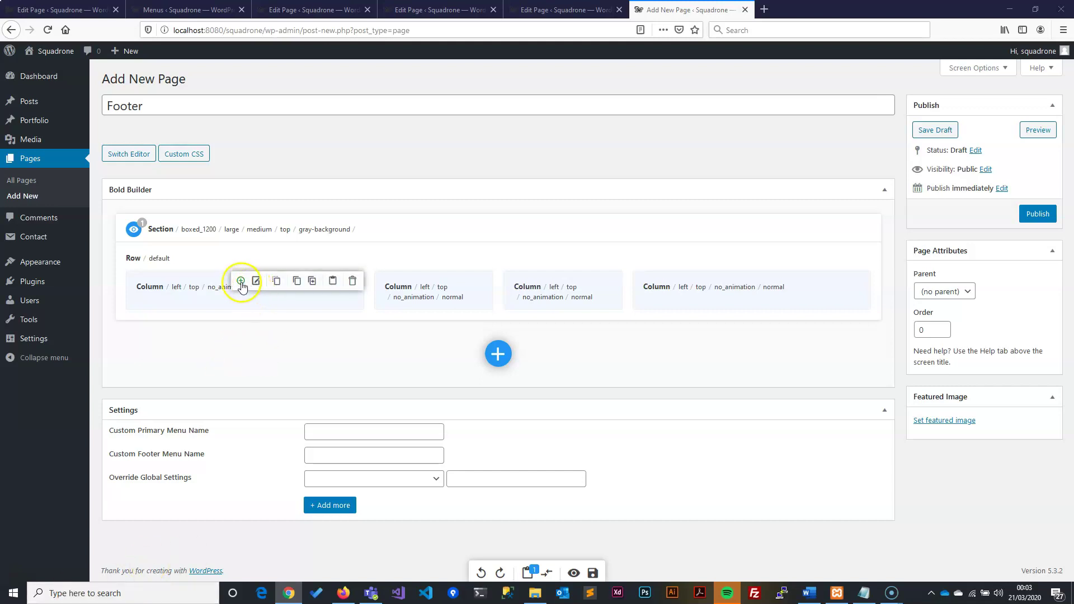
left_click(241, 283)
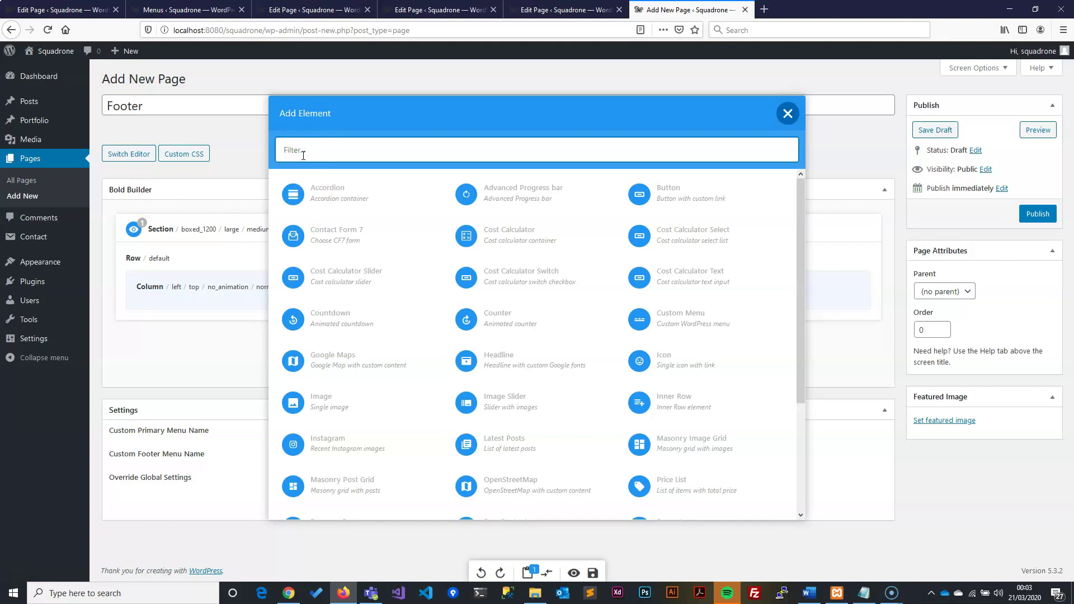
type("image")
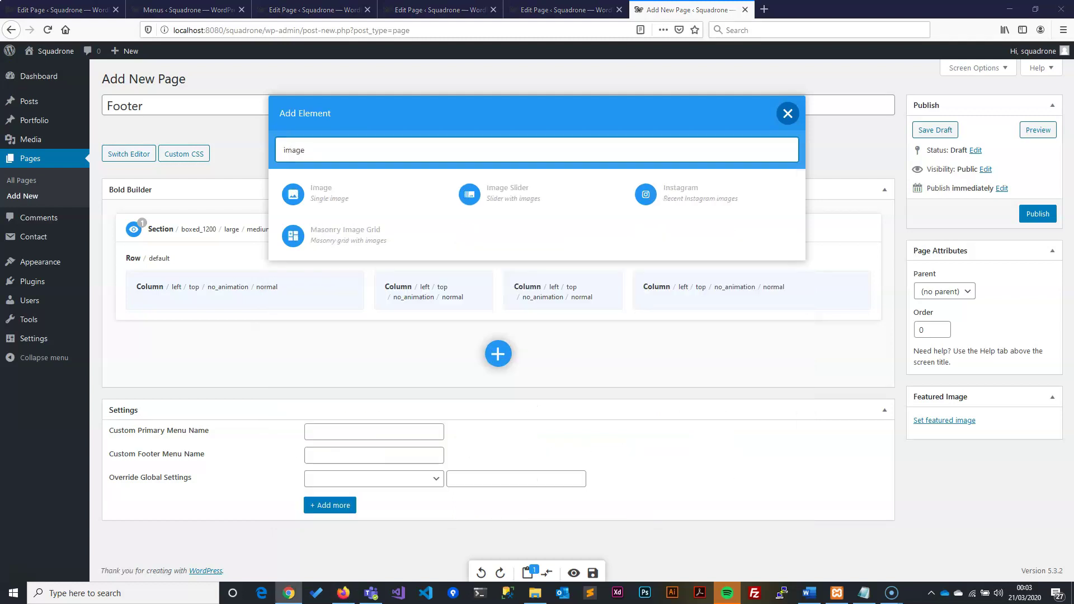
left_click(330, 195)
left_click(291, 189)
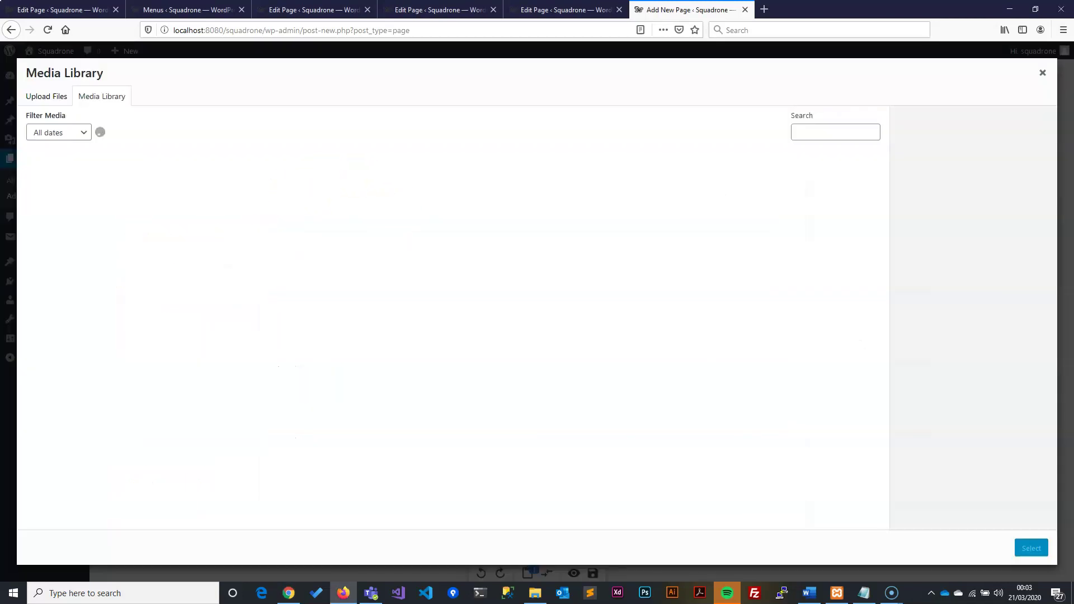
left_click(365, 273)
left_click_drag(363, 273, 357, 284)
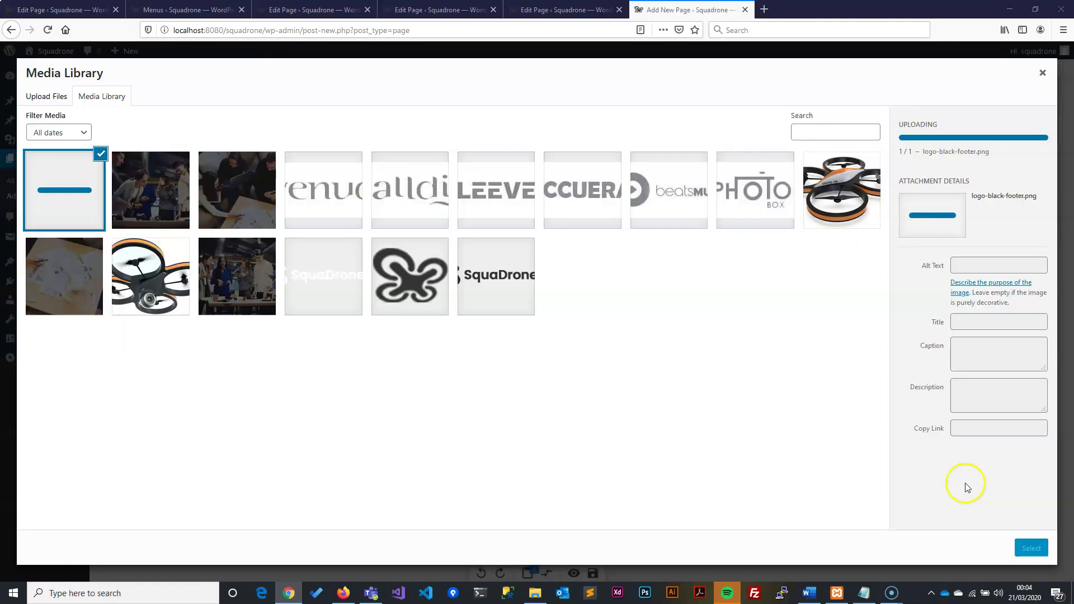
left_click(1031, 547)
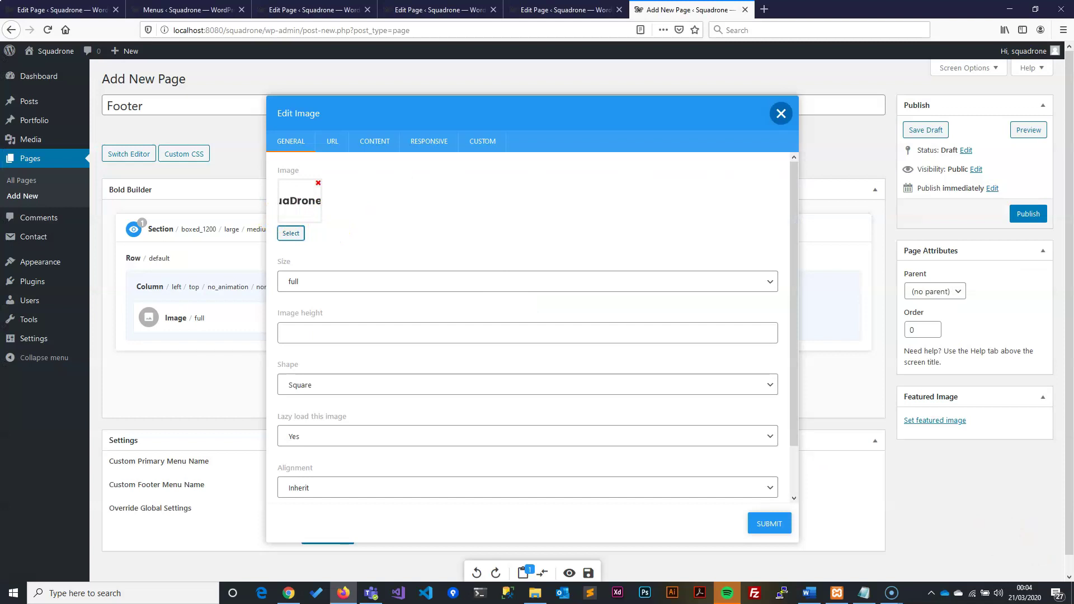
- Set lazy loading of the logo image to No and submit the image settings
left_click(328, 441)
left_click(311, 454)
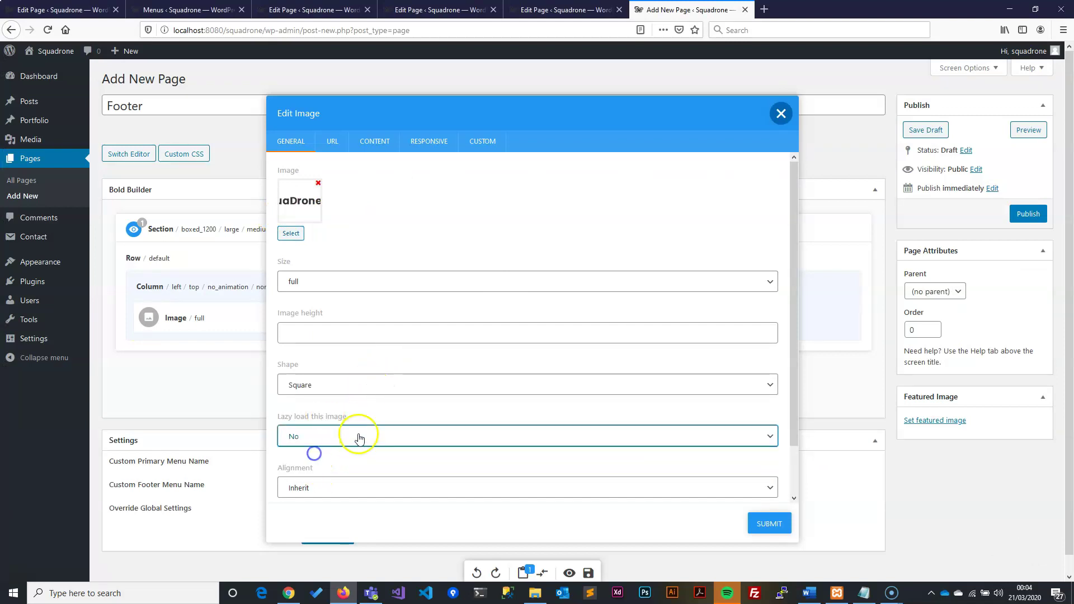
scroll(359, 422, "down", 2)
scroll(364, 423, "up", 1)
scroll(364, 422, "up", 1)
left_click(334, 141)
left_click(287, 142)
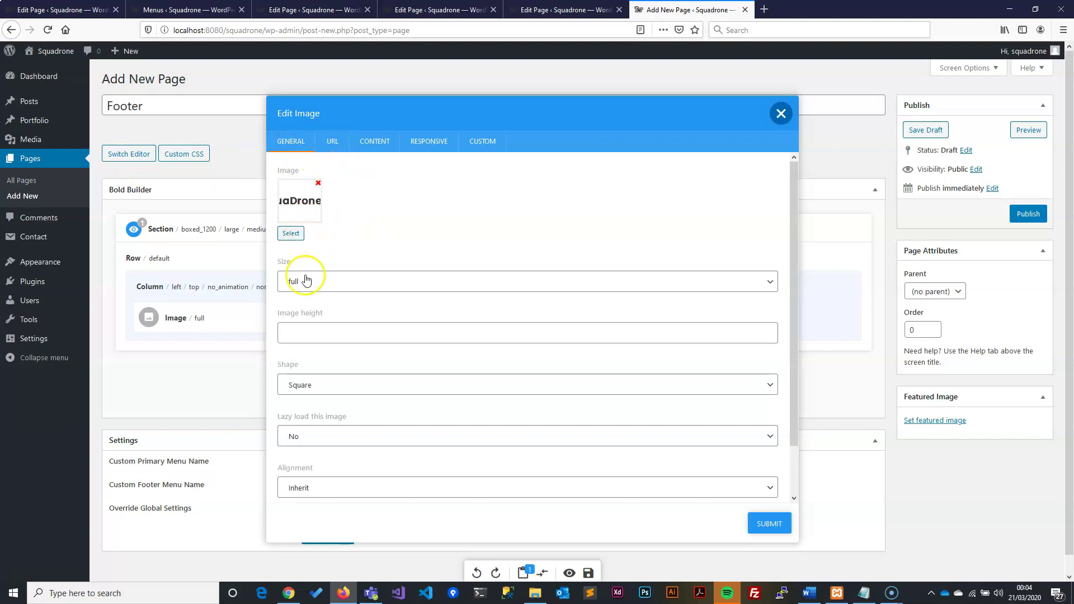
left_click(769, 524)
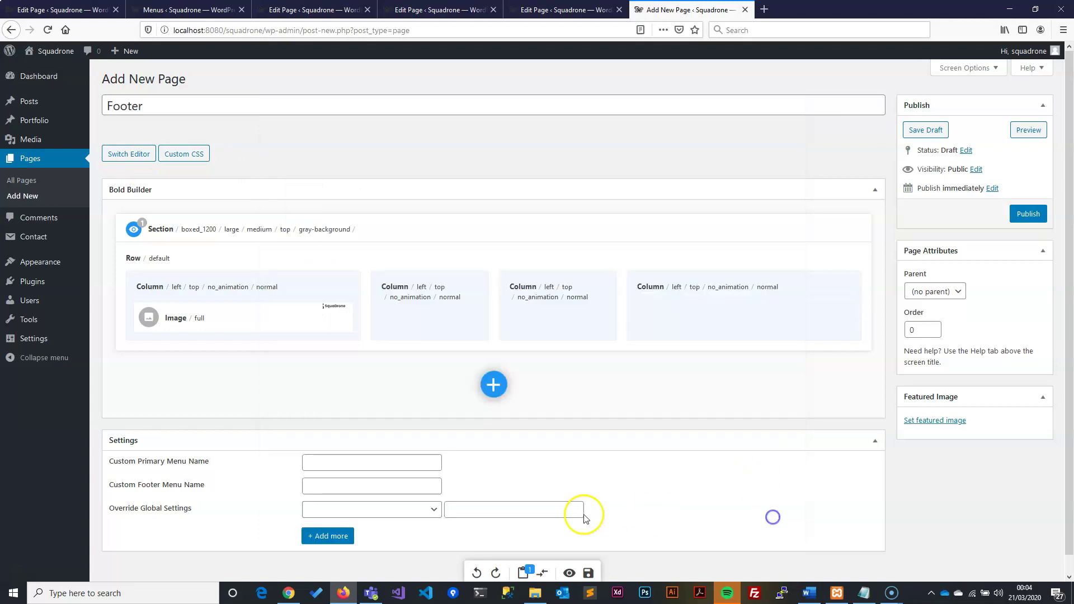
key("alt+Tab")
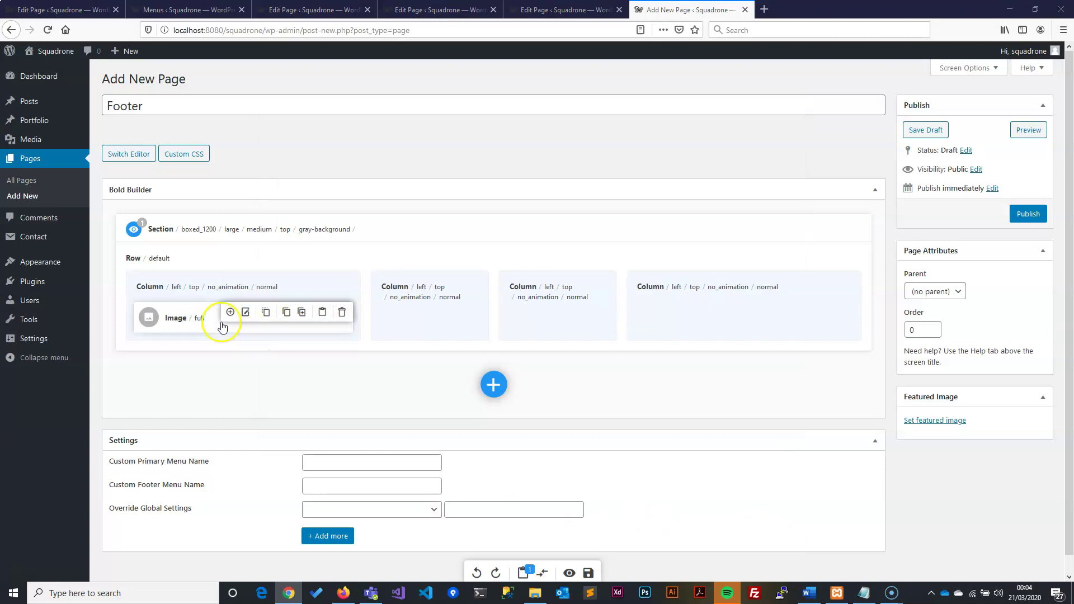
- Add a Separator element to the first column with Small bottom spacing and border style None, and submit its settings
left_click(238, 281)
type("se")
left_click(635, 195)
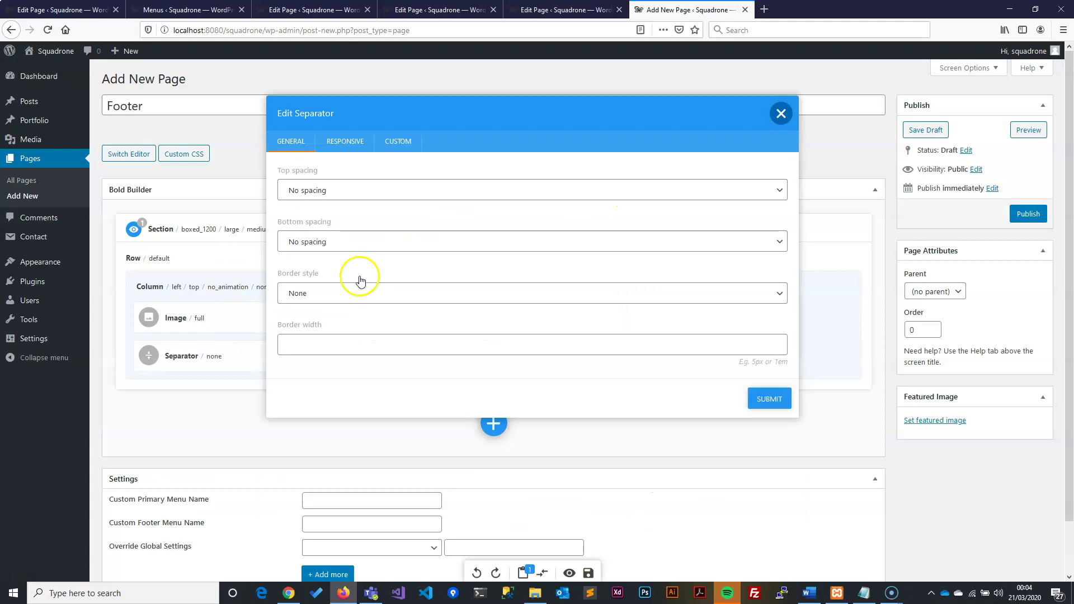
left_click(336, 241)
left_click(333, 287)
left_click(328, 293)
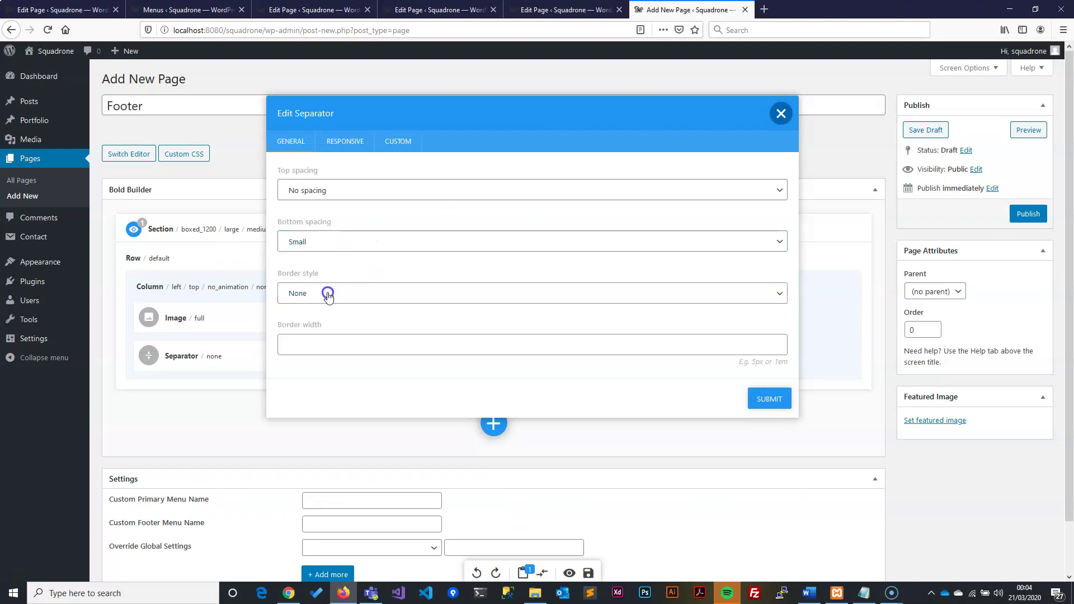
left_click(321, 308)
left_click(759, 398)
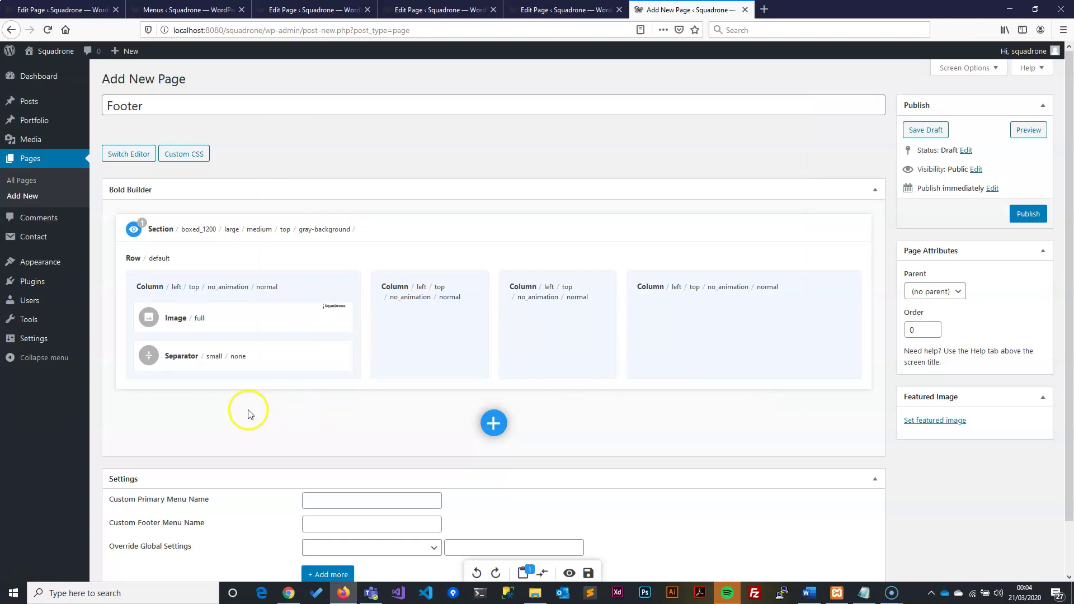
- Add a Headline element to the first column and fill its subheadline with the copied paragraph beginning "Objectively innovate empowered manufactured products"
mouse_move(354, 289)
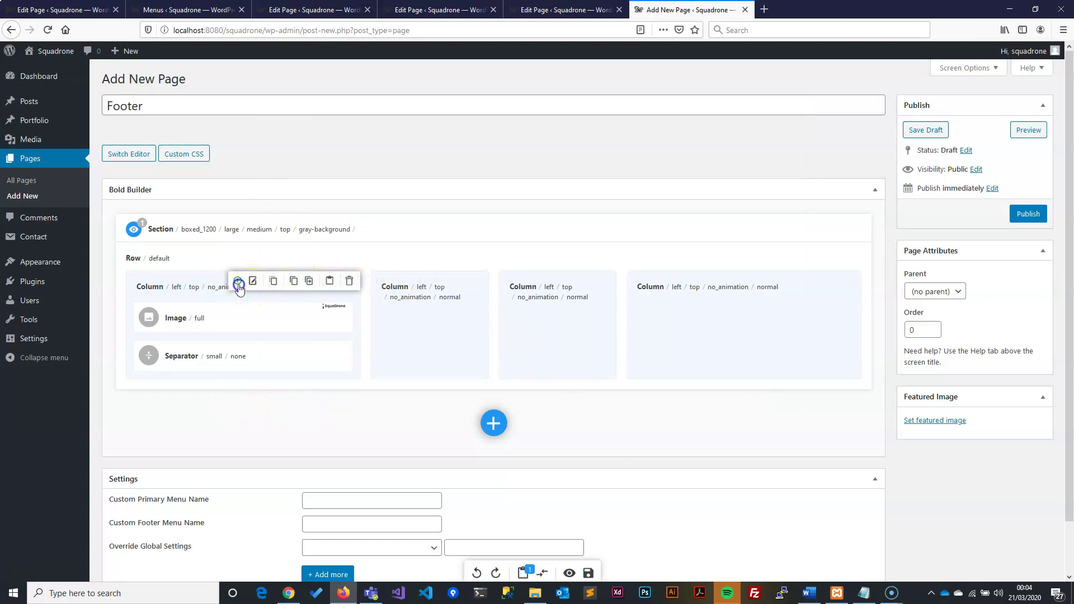
left_click(238, 283)
type("hea")
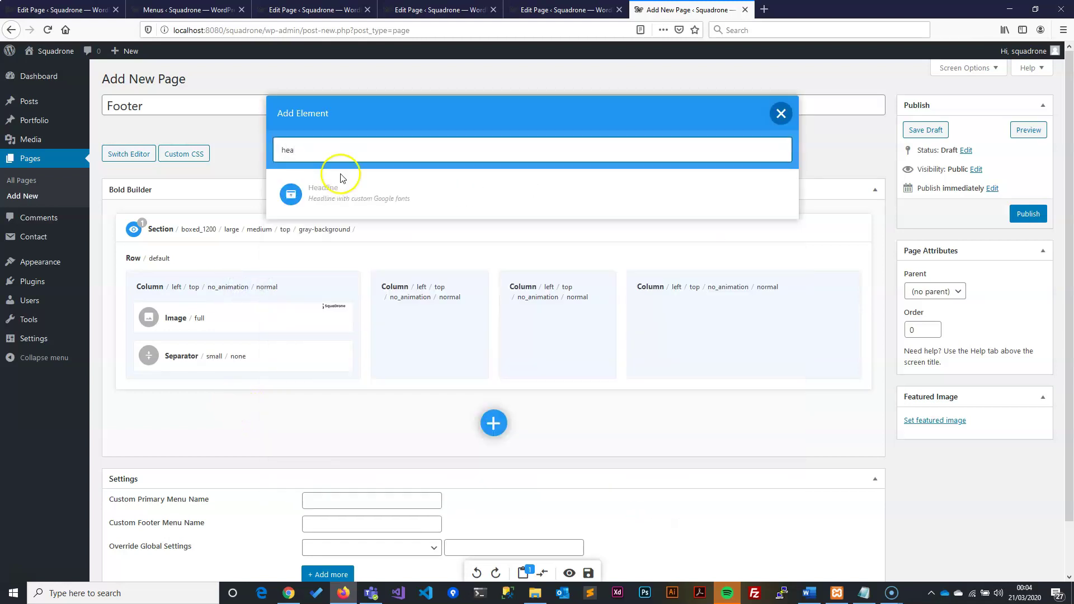
left_click(324, 186)
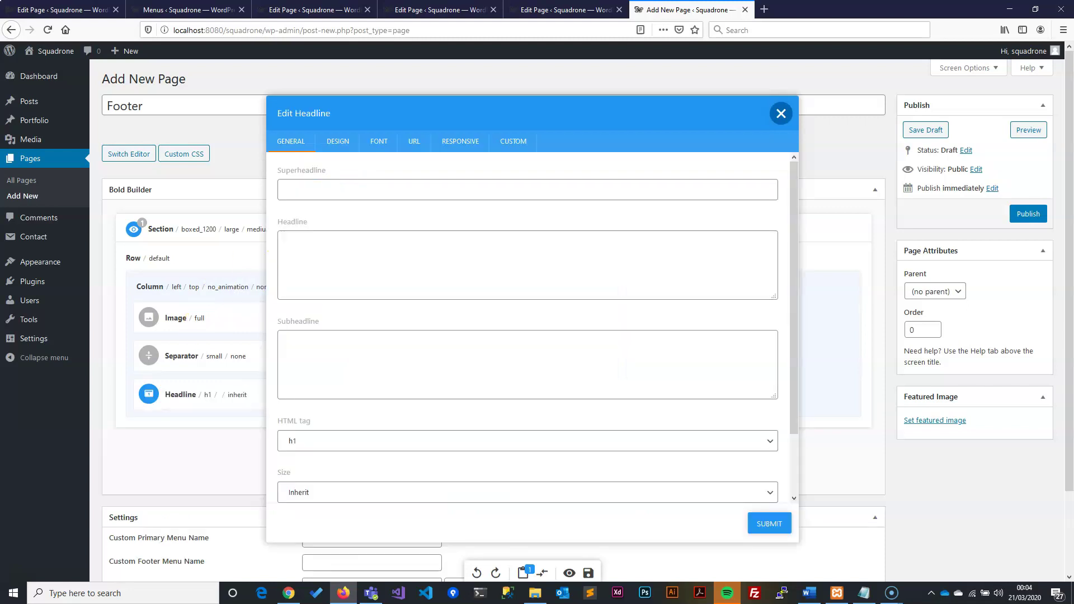
key("alt+Tab")
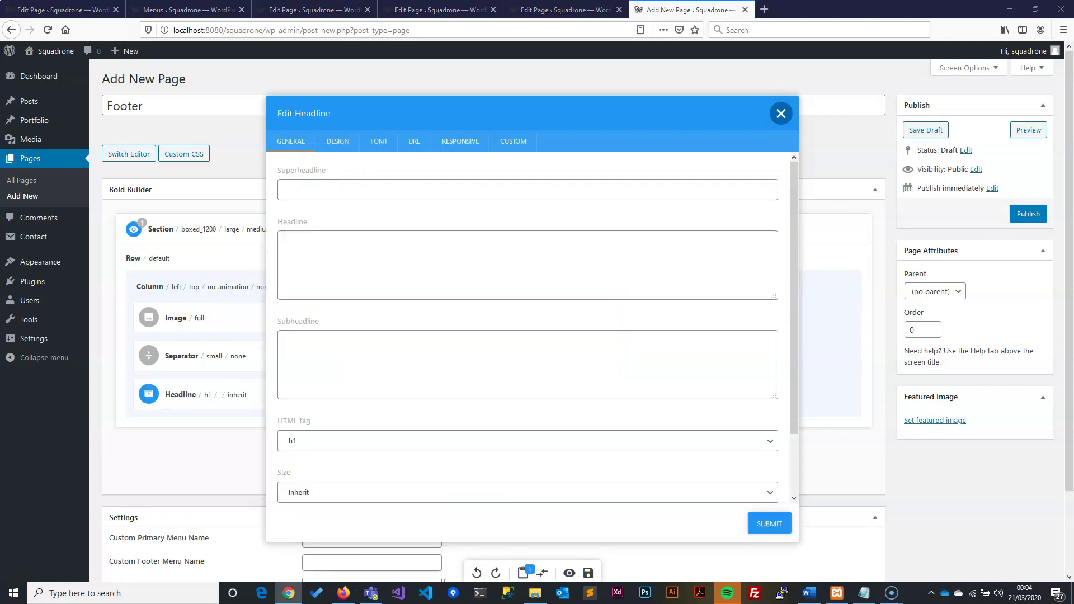
left_click(436, 346)
type("Objectively innovate empowered manufactured products whereas parallel platforms. Holisticly predominate extensible testing. Objectively innovate empowered manufactured products whereas parallel platforms. Holisticly predominate testing.")
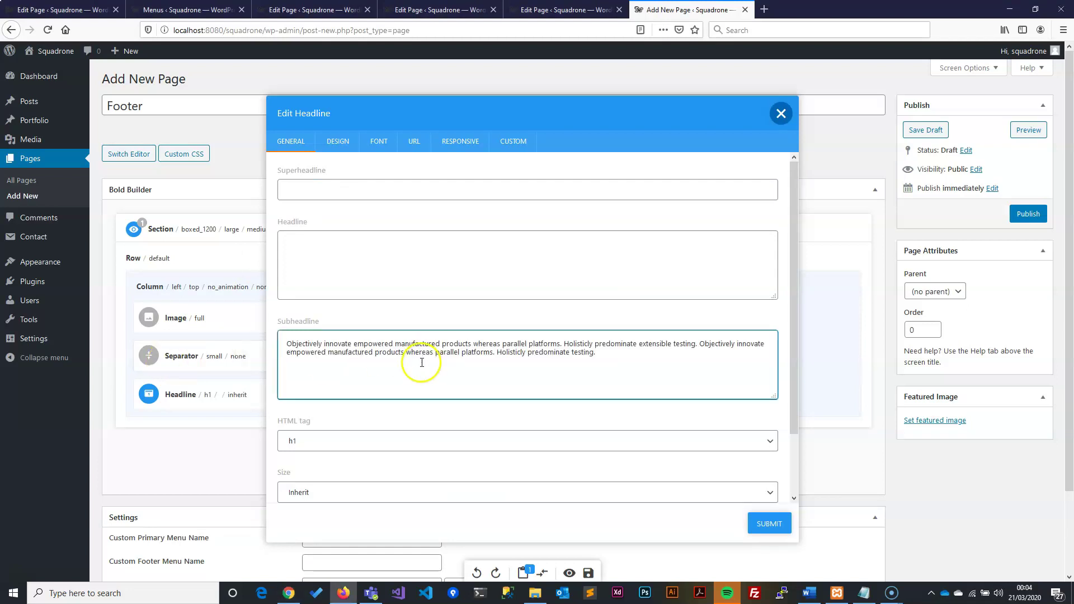
- Set the headline's HTML tag to h4 and its size to Large, and submit the headline settings
left_click(313, 443)
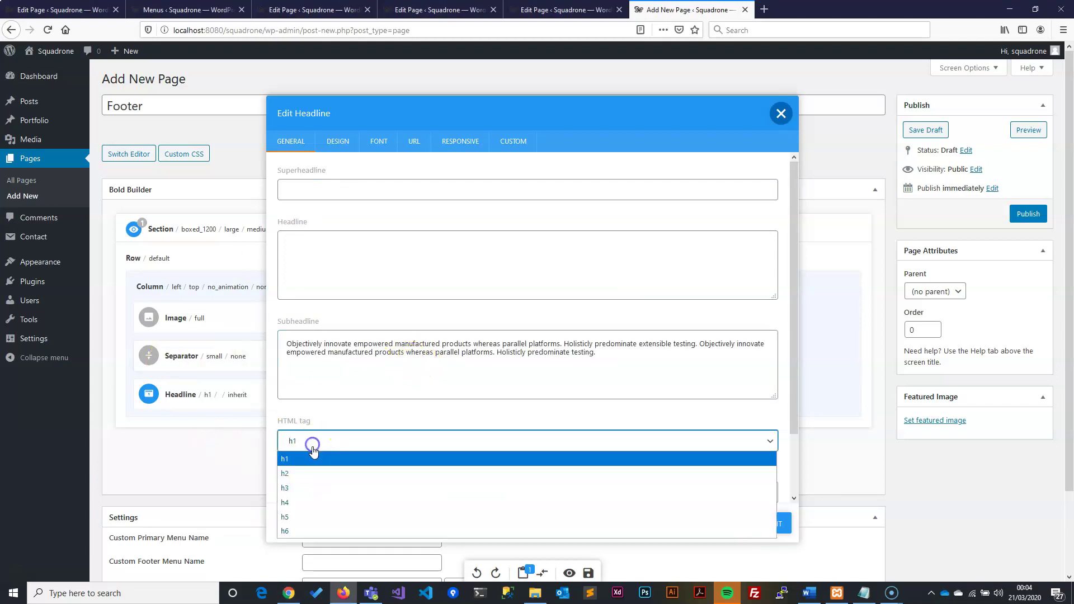
left_click(303, 506)
scroll(324, 448, "down", 2)
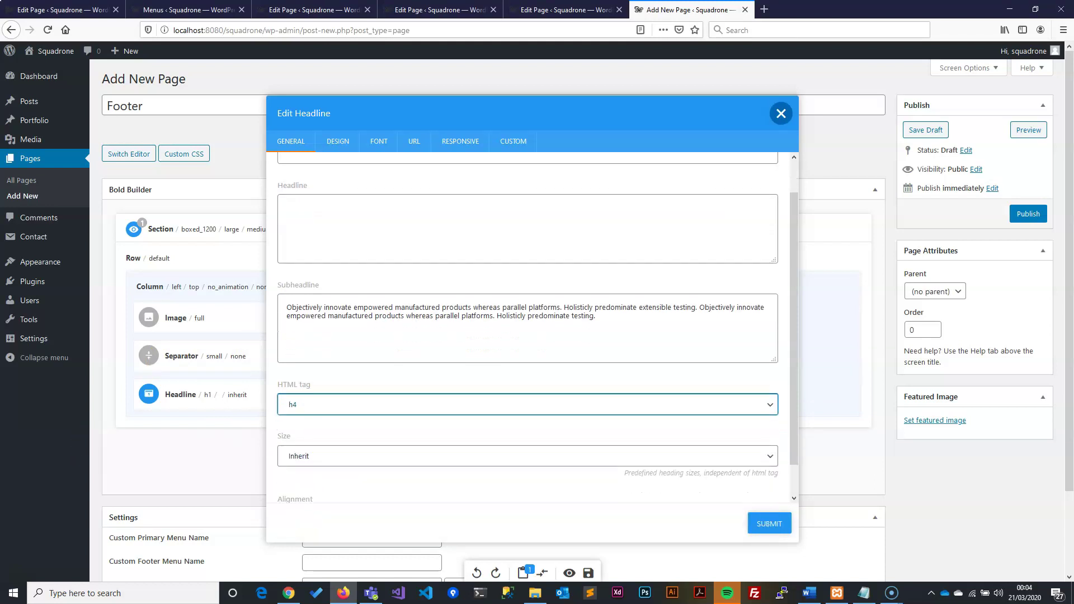
scroll(319, 446, "down", 1)
left_click(319, 434)
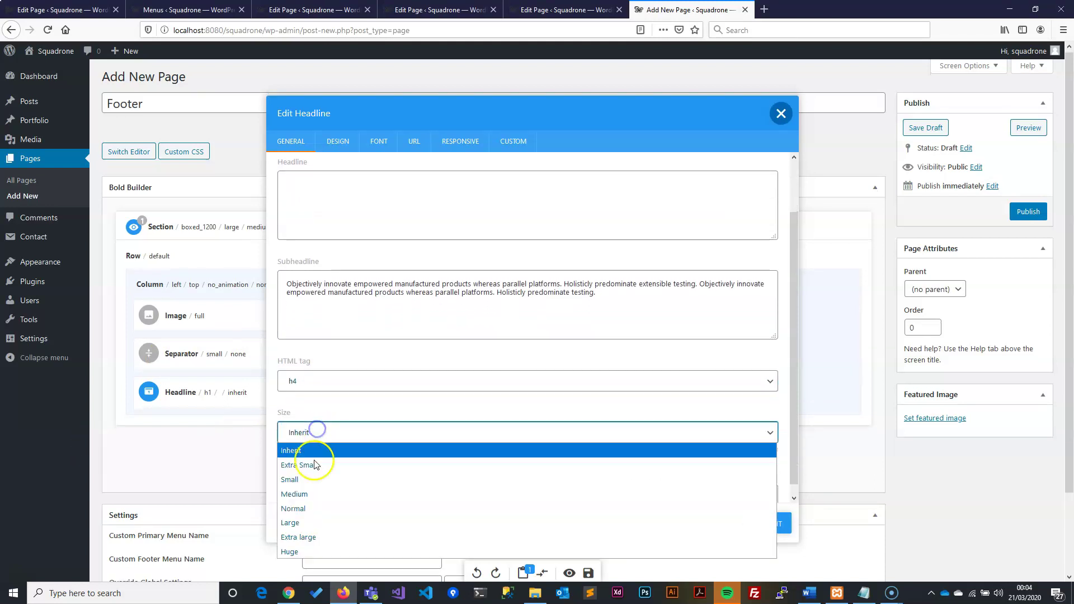
left_click(308, 522)
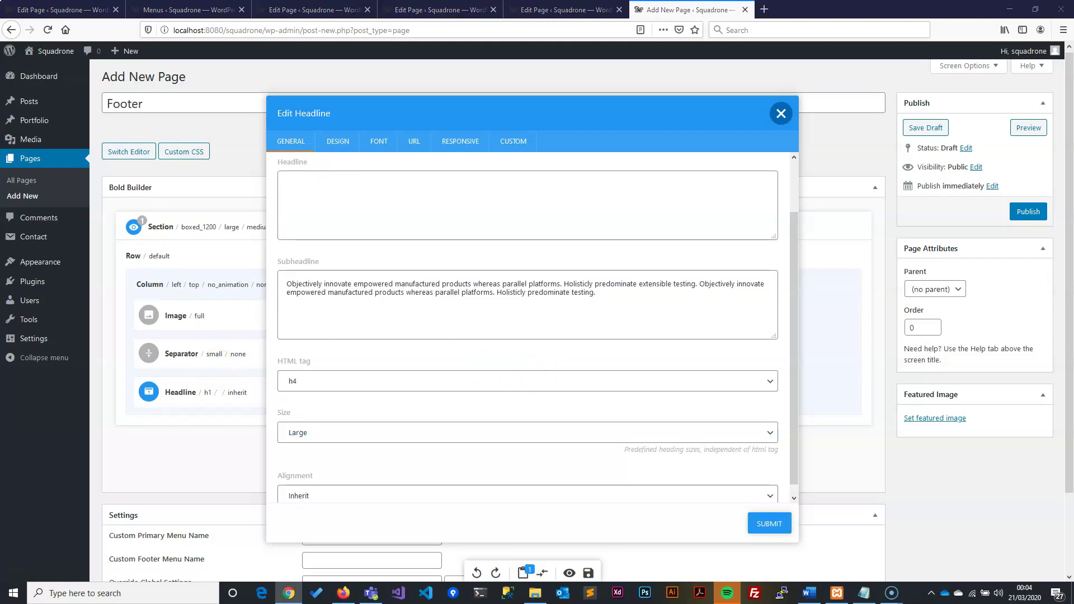
left_click(342, 142)
left_click(379, 145)
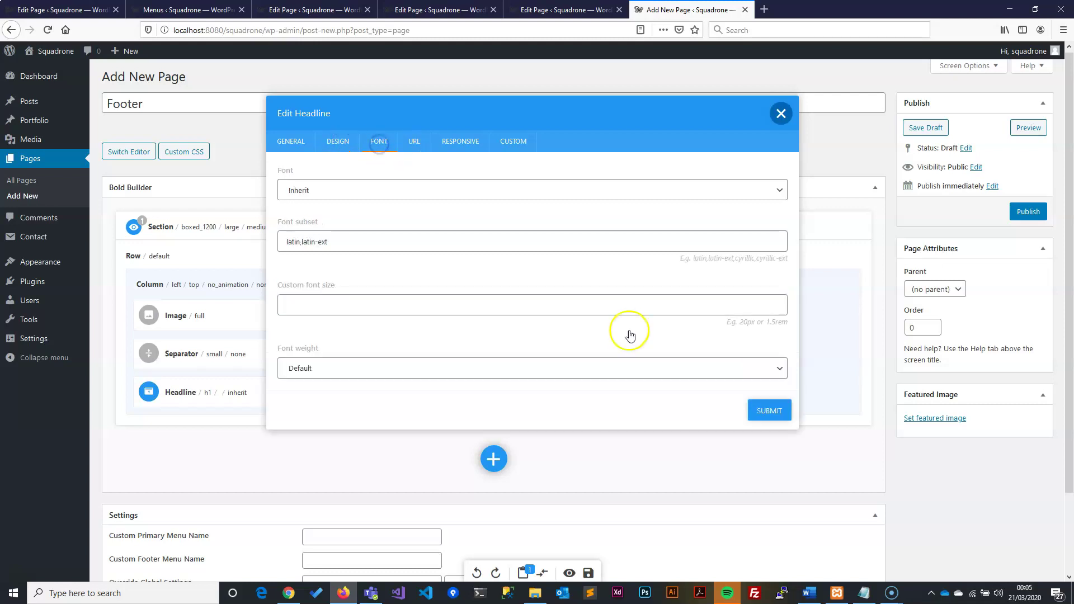
left_click(767, 410)
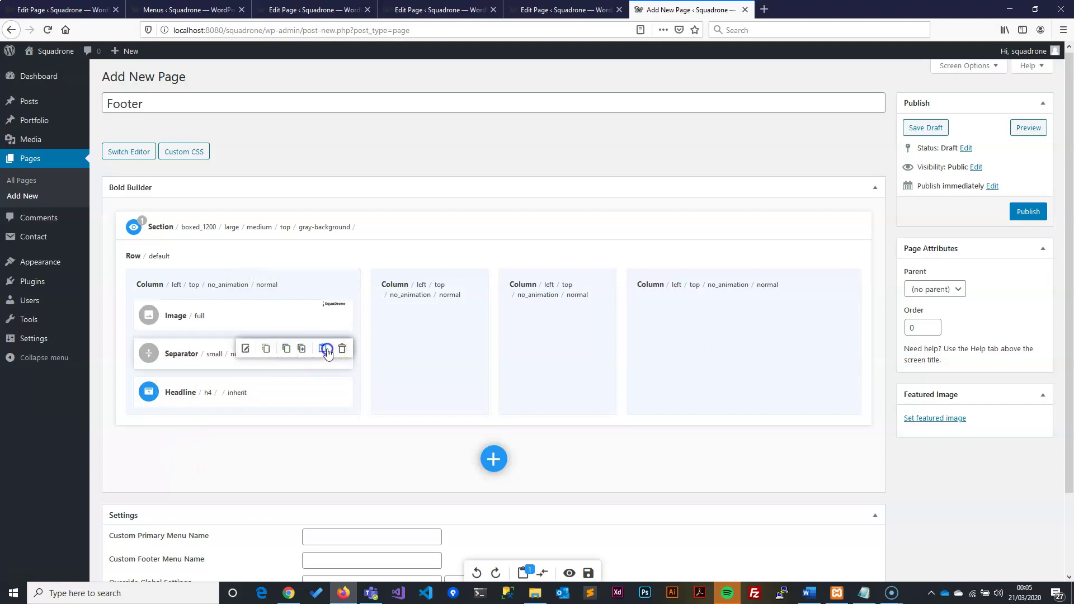
- Place a copy of the separator below the headline and set the copy's bottom spacing to Medium
left_click(324, 350)
left_click_drag(201, 358, 208, 456)
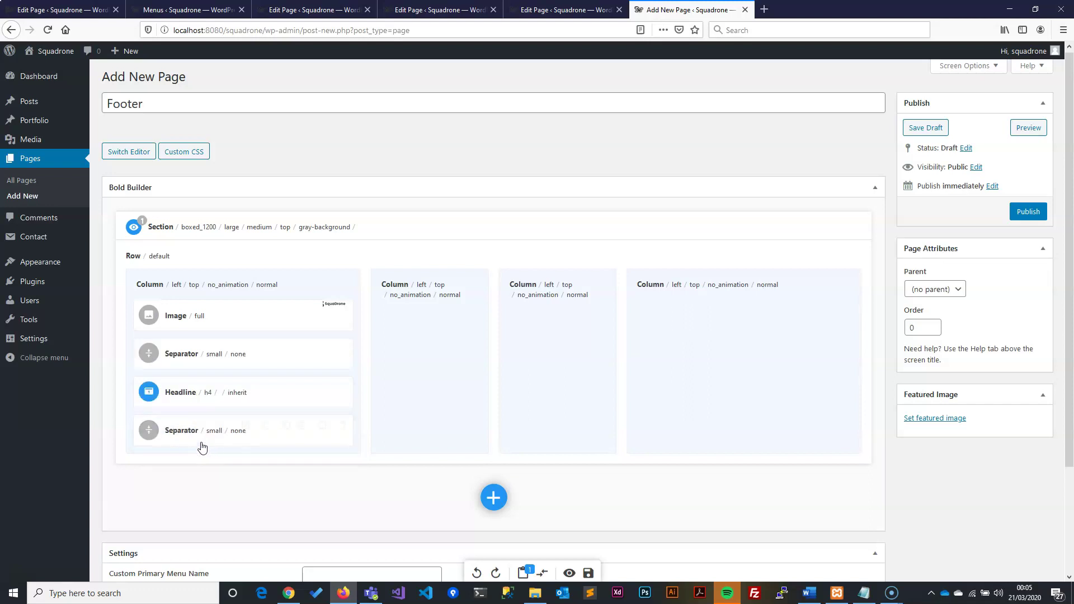
left_click(196, 427)
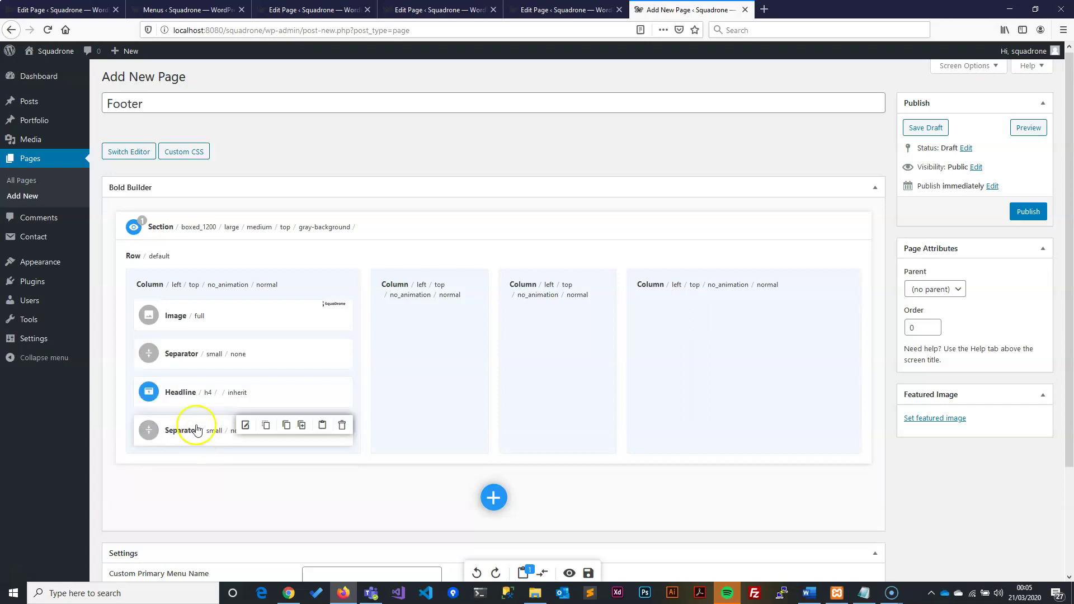
left_click(246, 427)
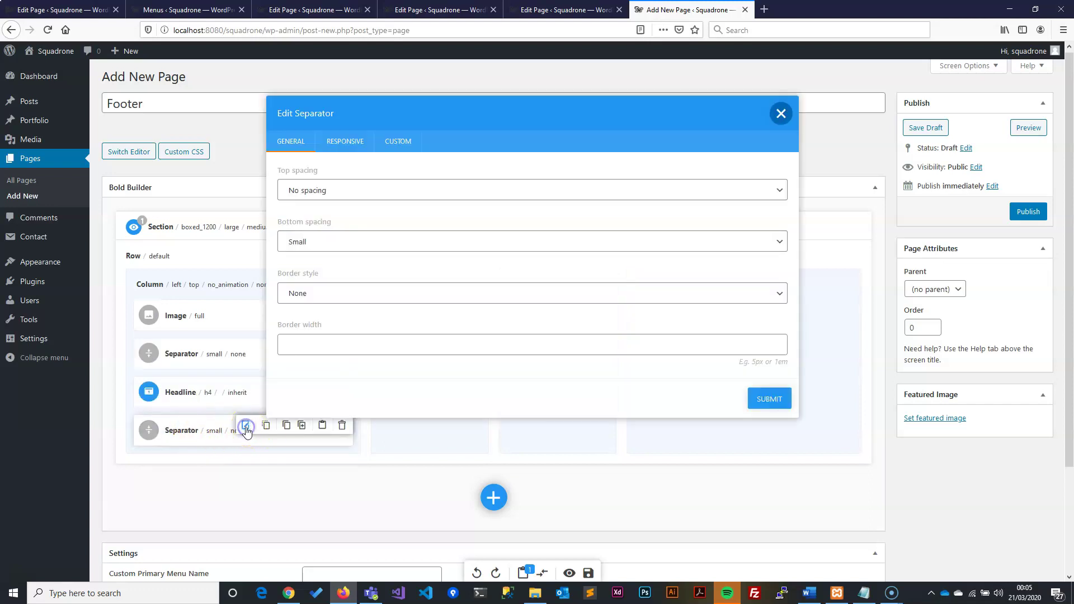
left_click(307, 241)
left_click(301, 318)
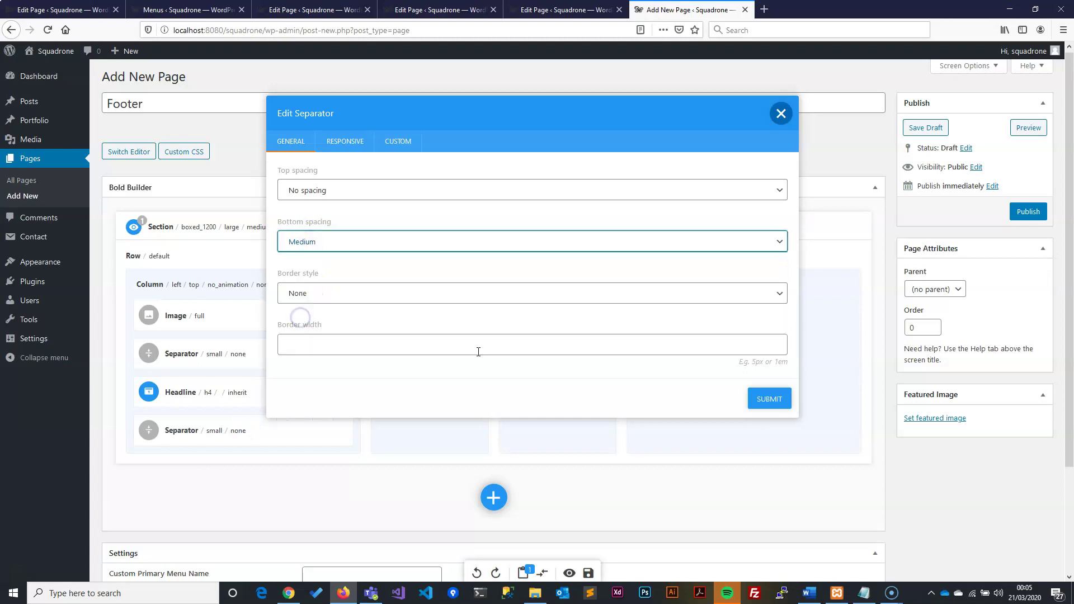
left_click(770, 398)
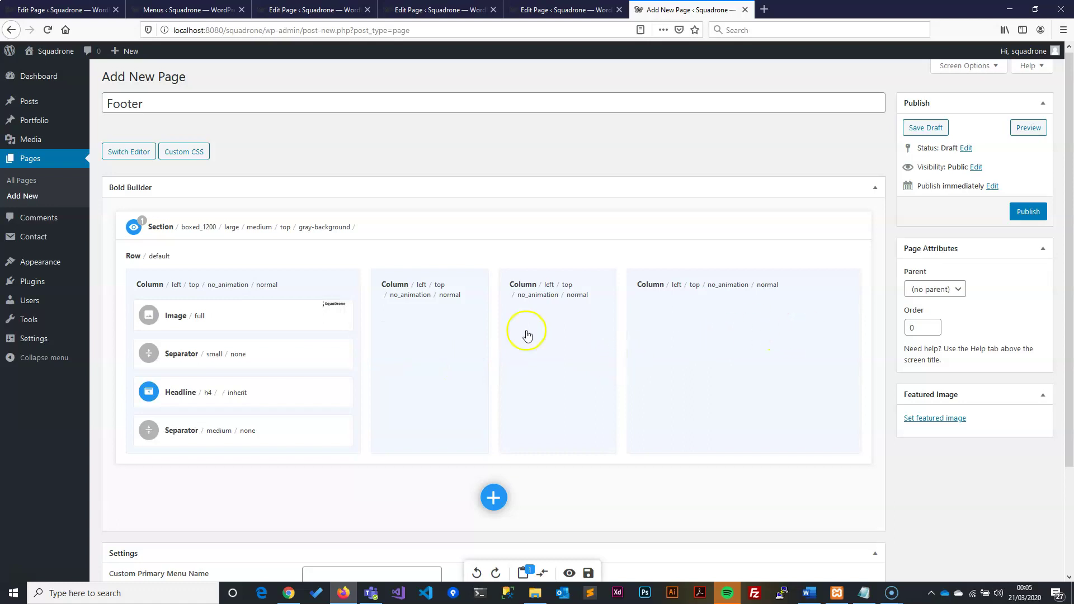
- Set the first column's animation to Fade In and submit the column settings
mouse_move(420, 305)
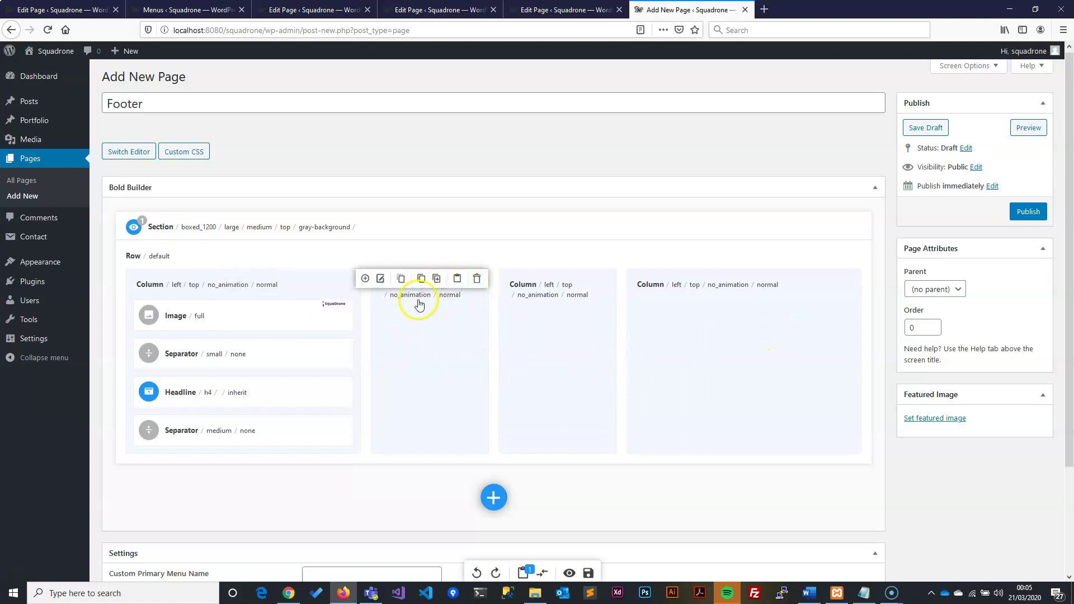
mouse_move(298, 280)
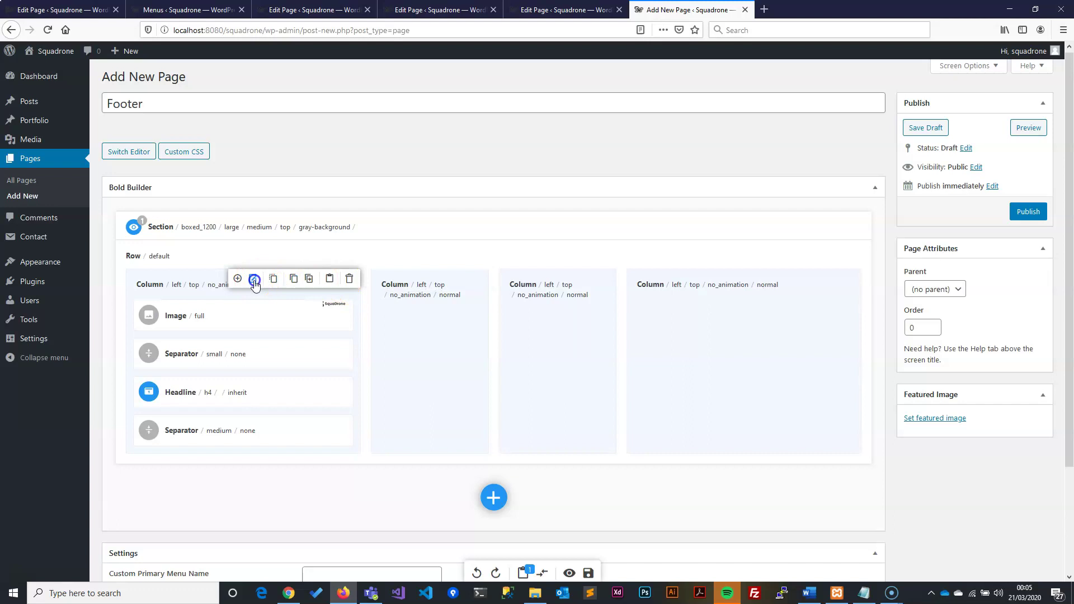
left_click(255, 279)
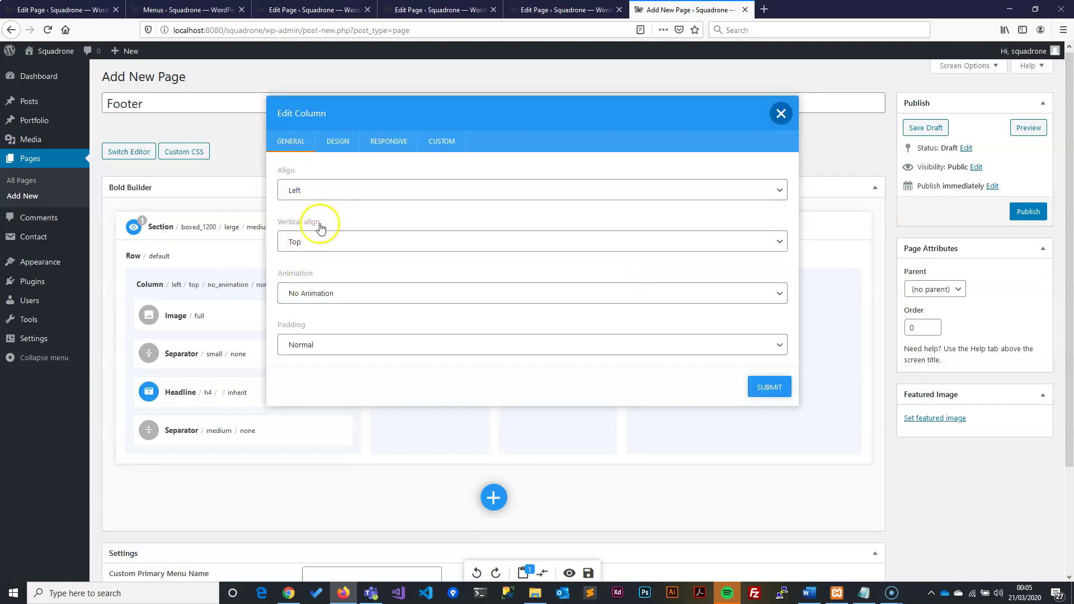
left_click(324, 290)
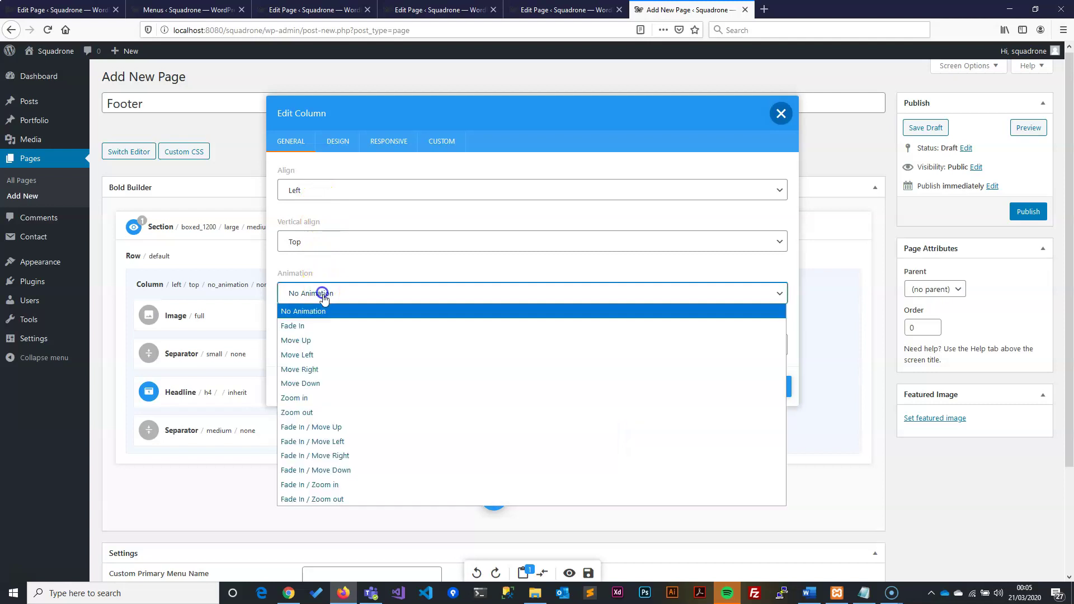
left_click(310, 327)
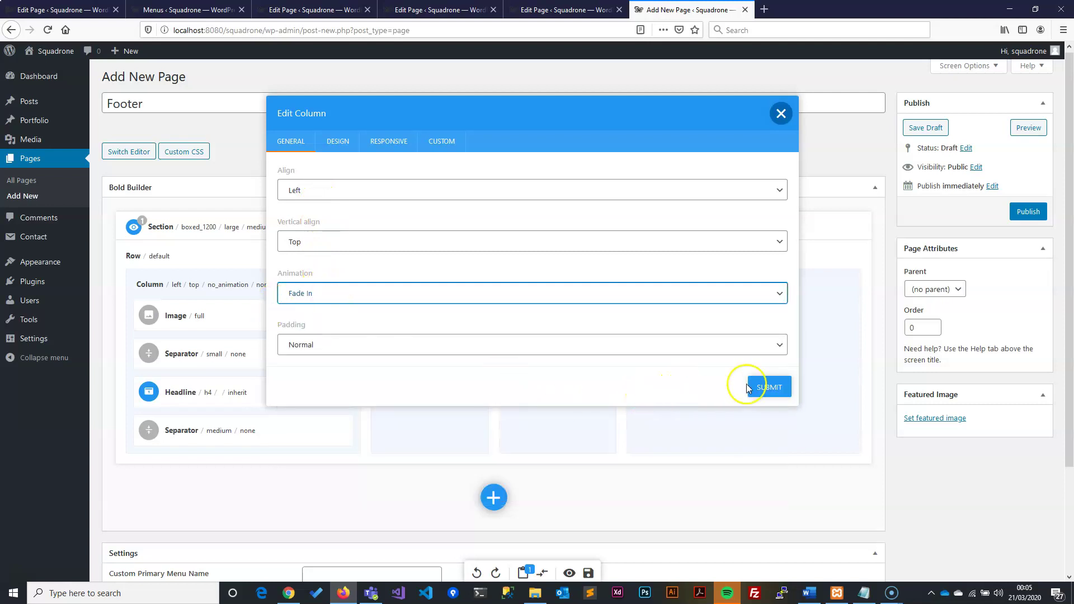
left_click(764, 386)
- Set the second column's animation to Fade In and submit the column settings
mouse_move(434, 290)
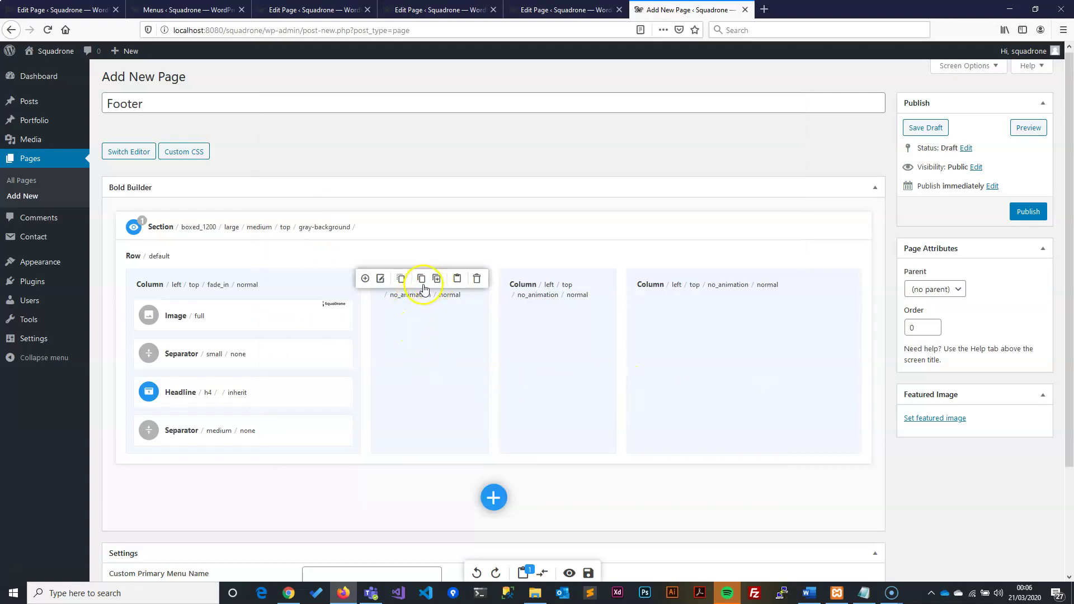
left_click(381, 280)
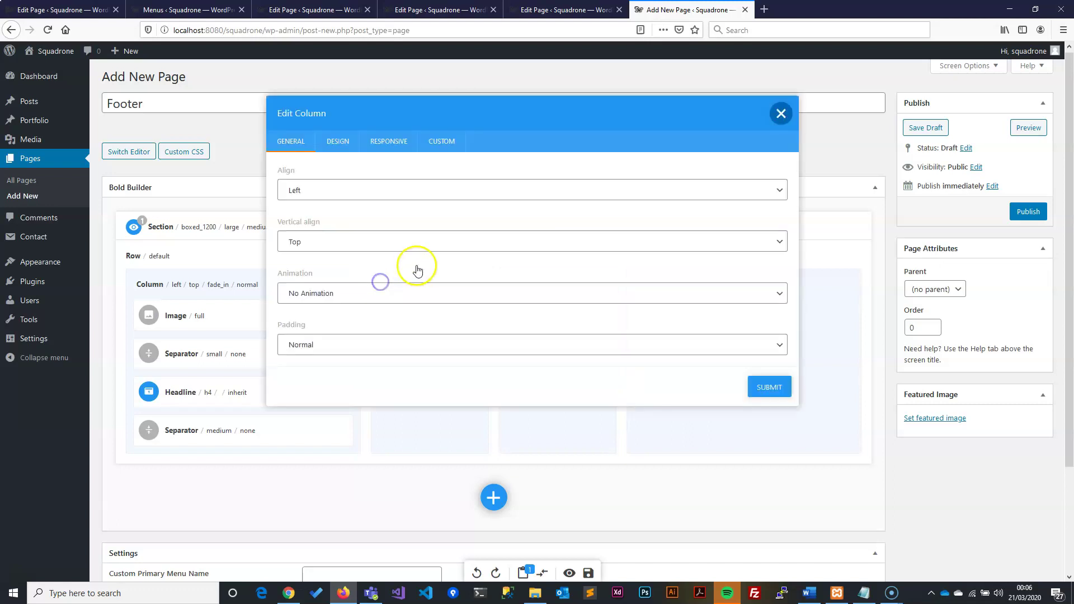
left_click(334, 290)
left_click(290, 330)
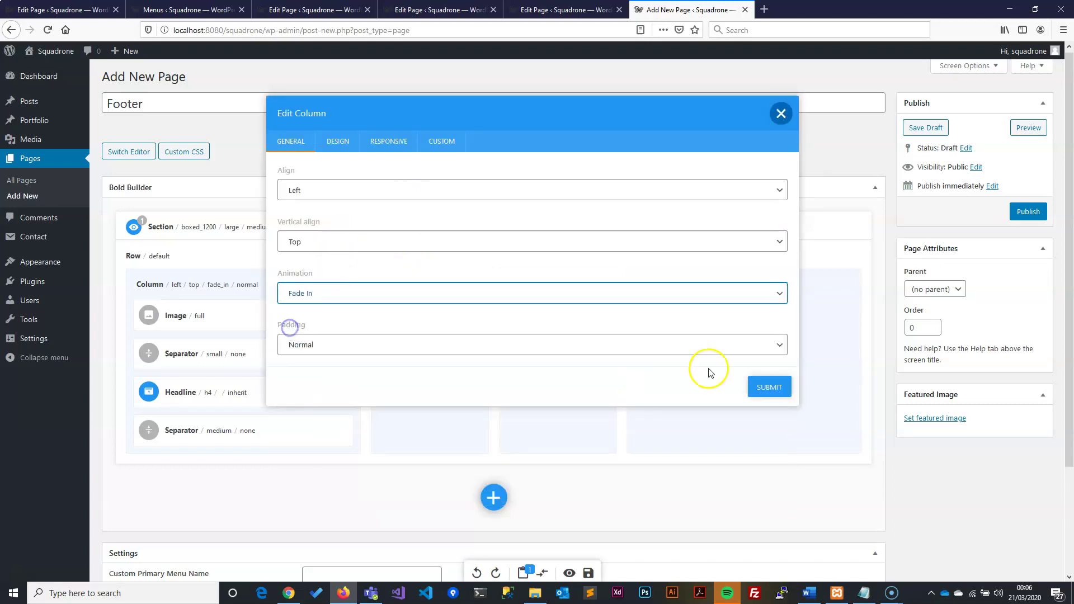
left_click(758, 386)
- Set the third column's animation to Fade In and submit the column settings
left_click(511, 278)
left_click(327, 284)
left_click(293, 327)
left_click(767, 387)
- Set the fourth column's animation to Fade In and submit the column settings
left_click(756, 280)
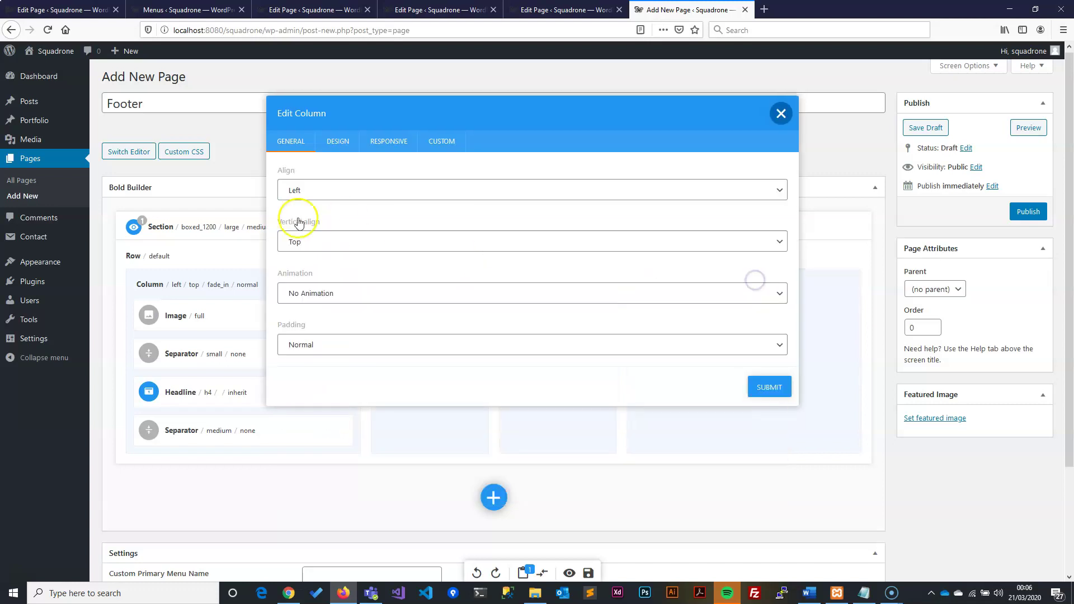
left_click(302, 293)
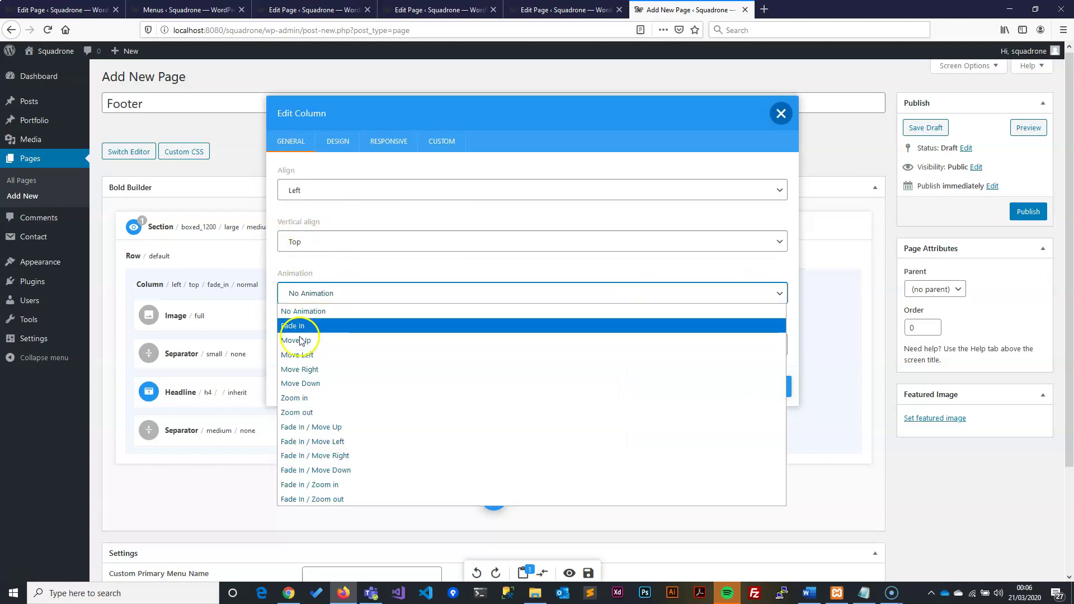
left_click(295, 322)
left_click(768, 386)
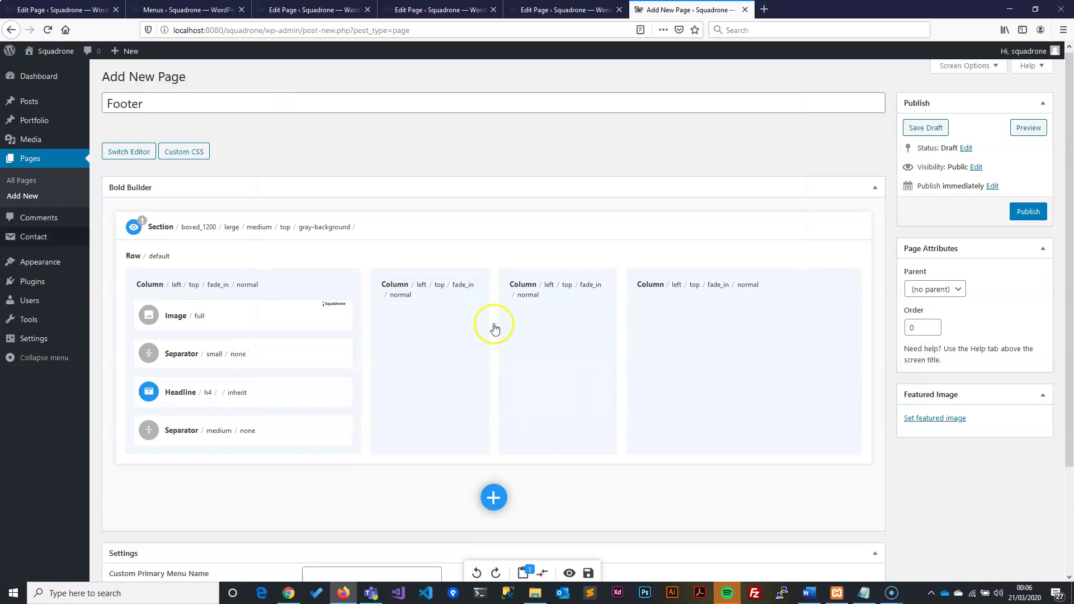
- Add an Accordion element to the second column and place a copy of the first column's small separator beneath it
mouse_move(280, 355)
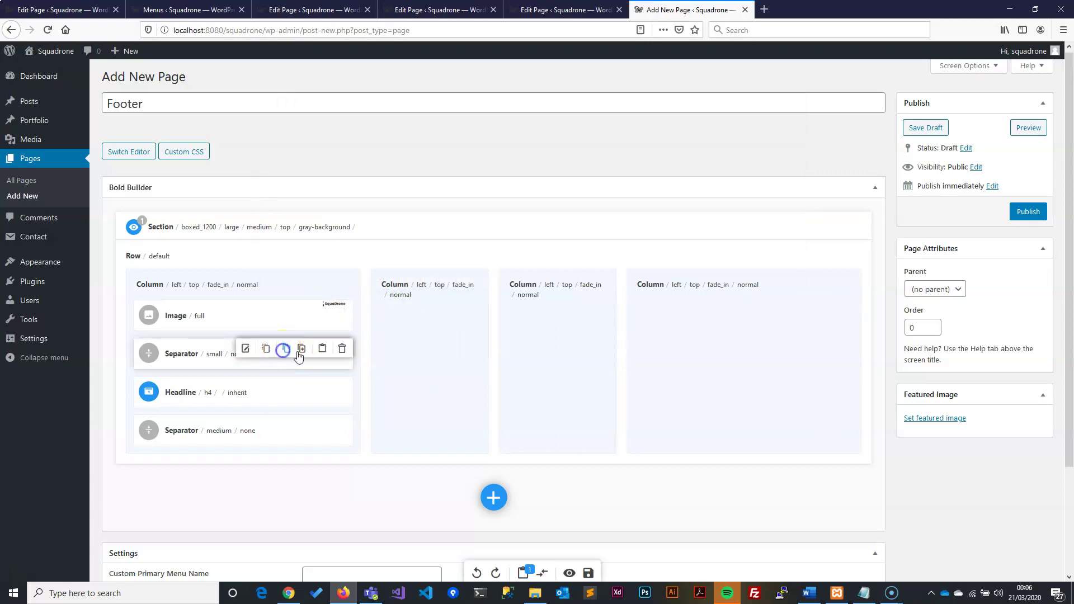
left_click(322, 351)
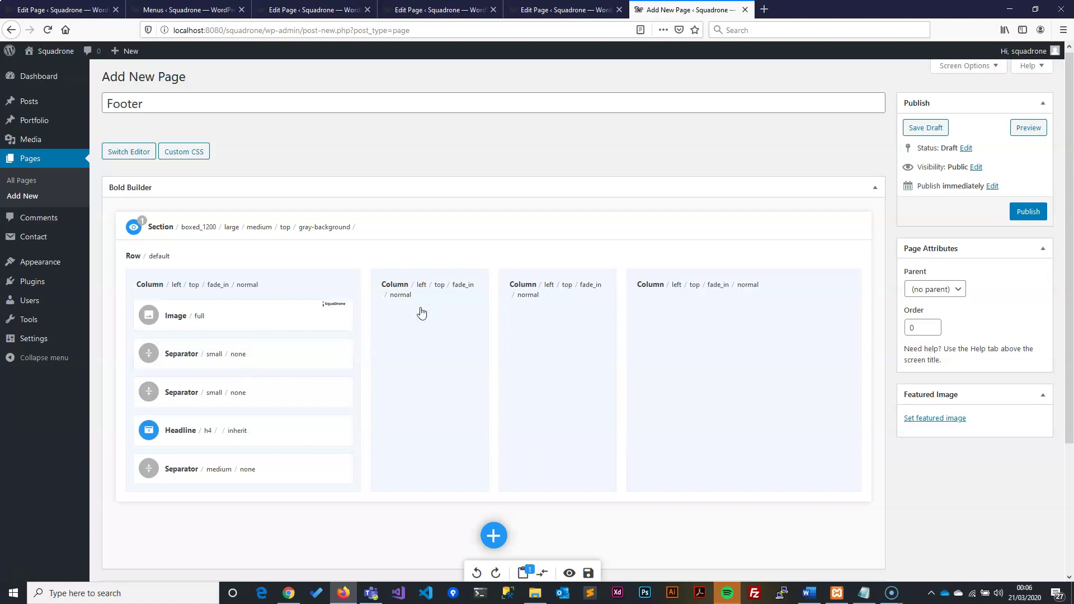
mouse_move(419, 300)
left_click(360, 280)
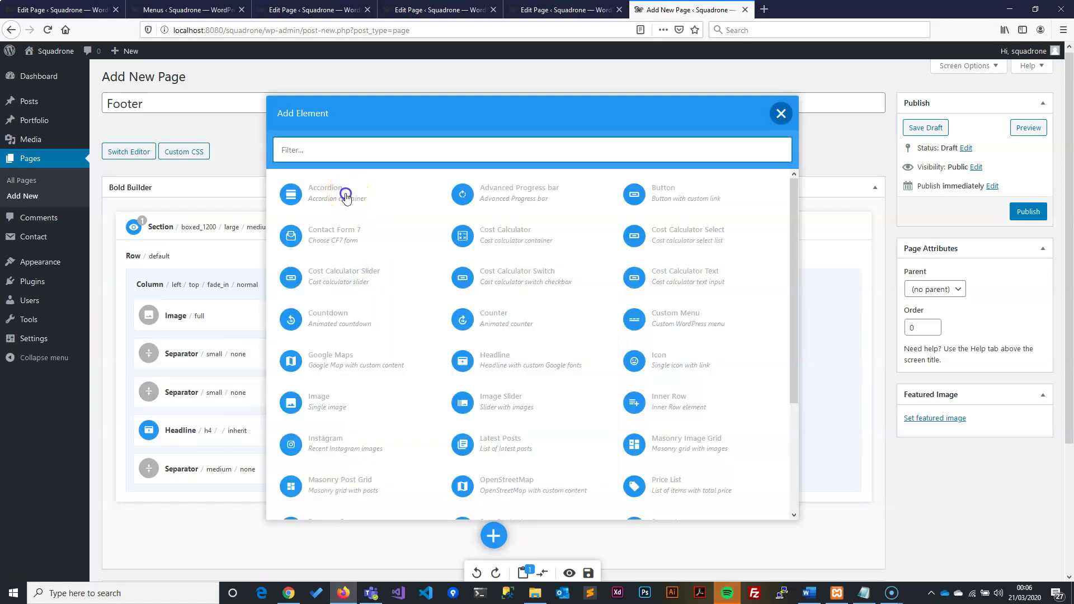
left_click(345, 196)
left_click(766, 372)
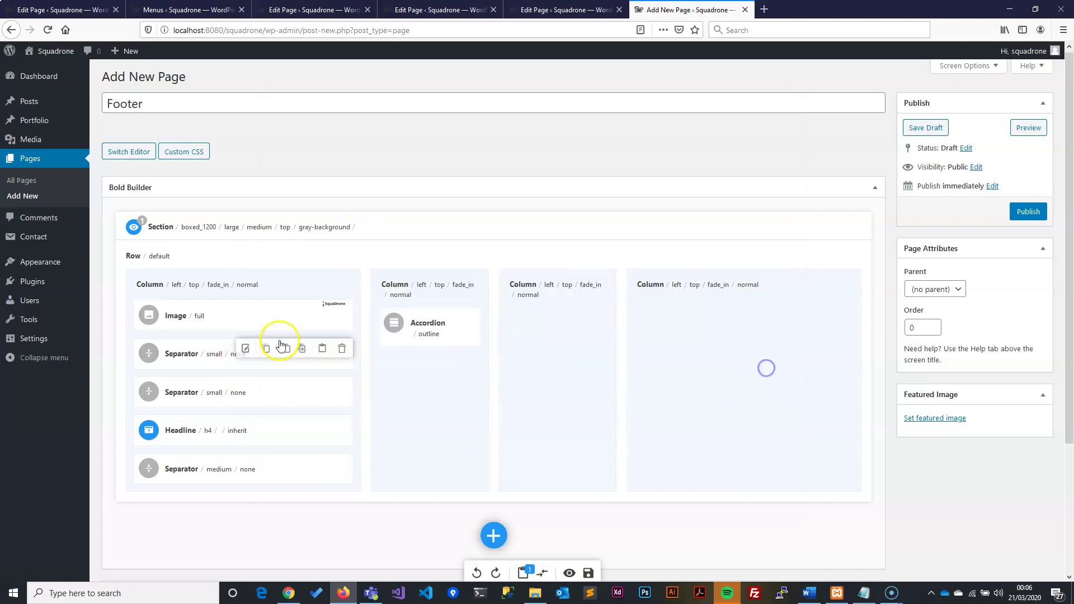
left_click_drag(241, 357, 452, 355)
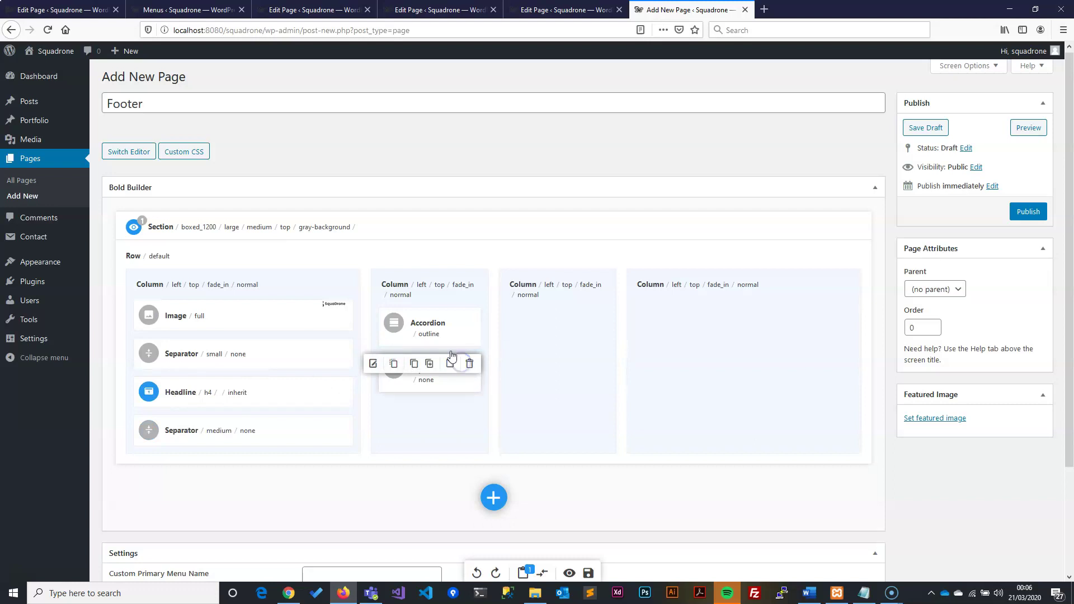
- Delete the second column's Accordion and place a copy of its small separator in the third column, using a temporary Accordion as paste target
left_click(470, 320)
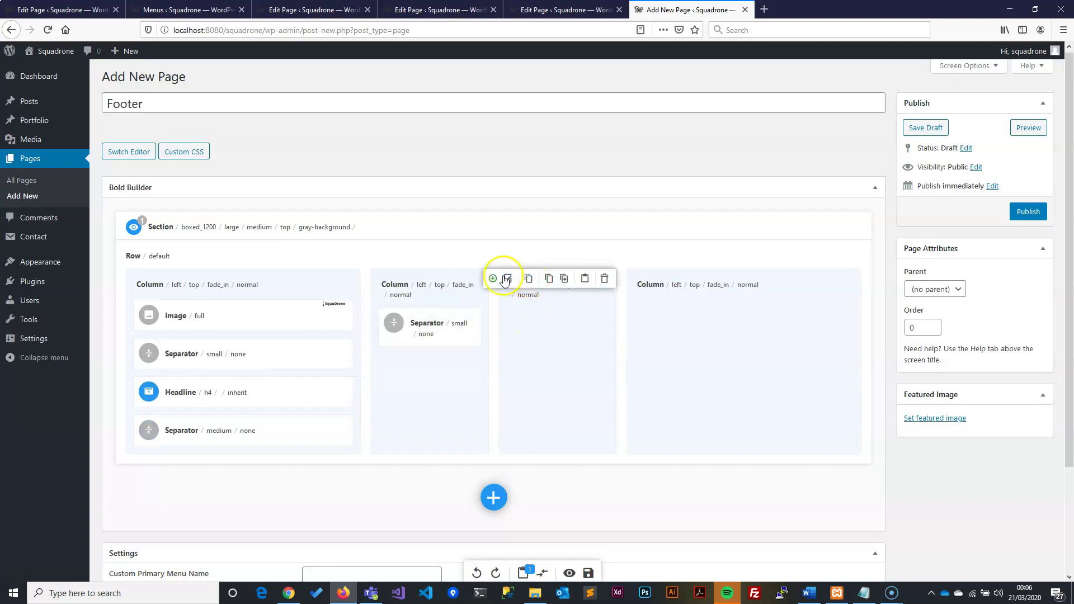
left_click(494, 280)
left_click(331, 188)
left_click(756, 379)
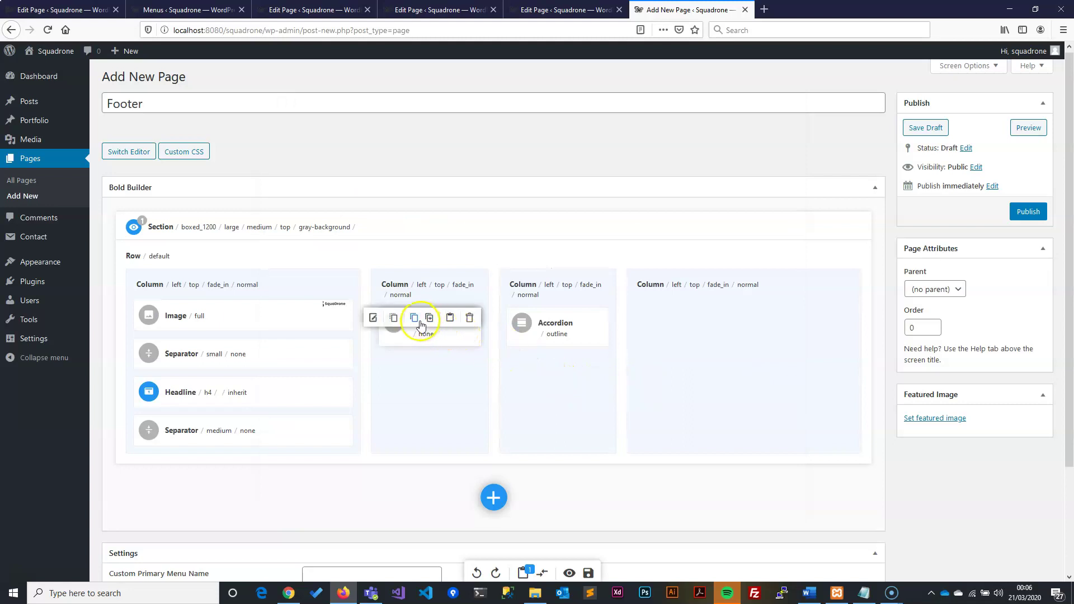
left_click(450, 319)
left_click_drag(409, 374, 538, 369)
left_click(597, 318)
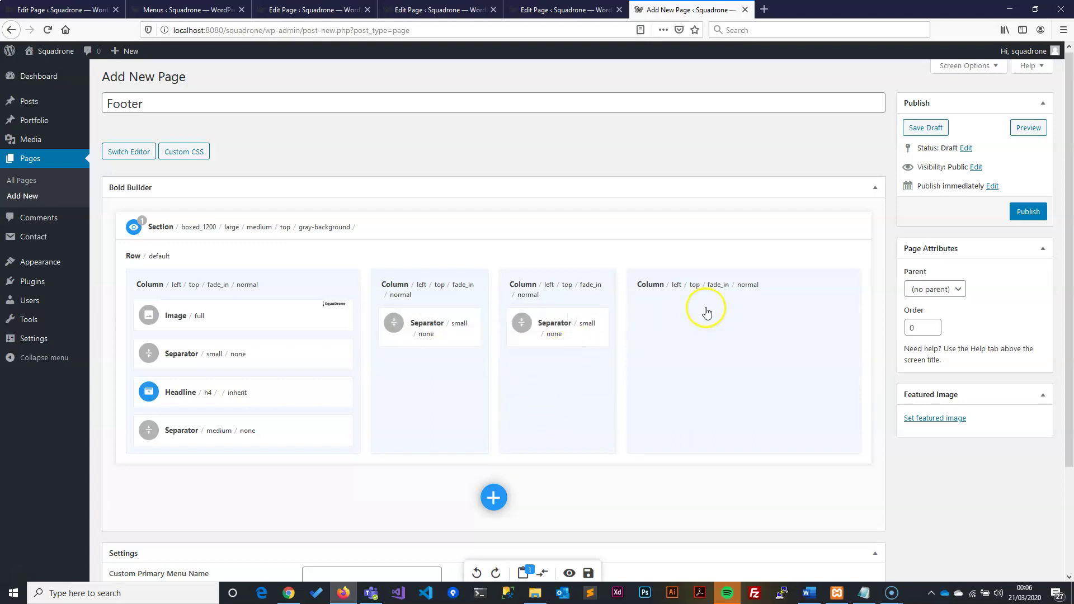
- Add a temporary Accordion to the fourth column, place a copy of the small separator beneath it, and delete the Accordion
left_click(778, 307)
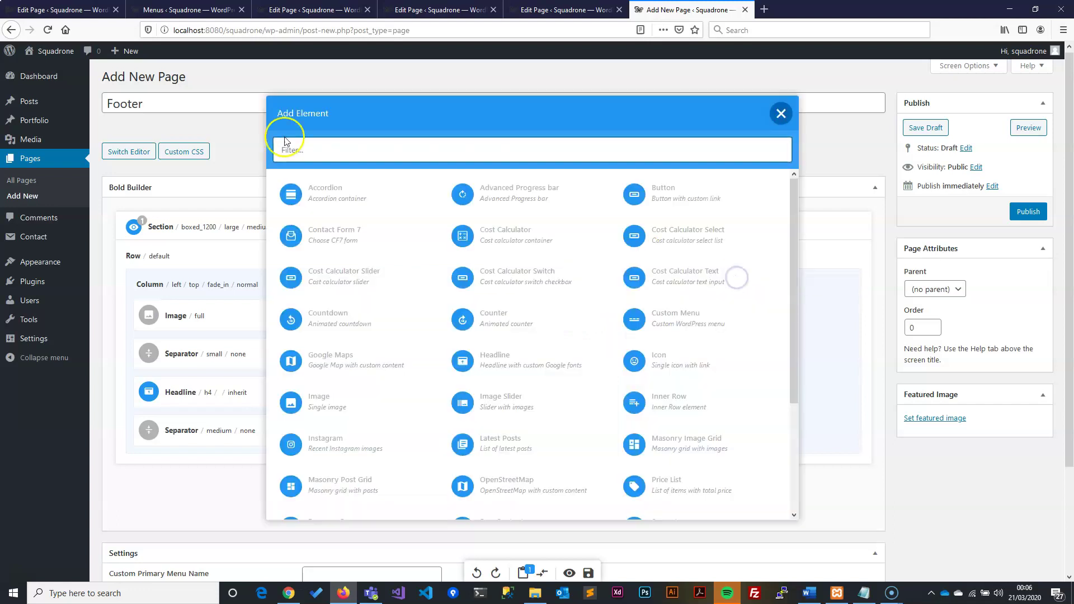
left_click(738, 278)
left_click(768, 383)
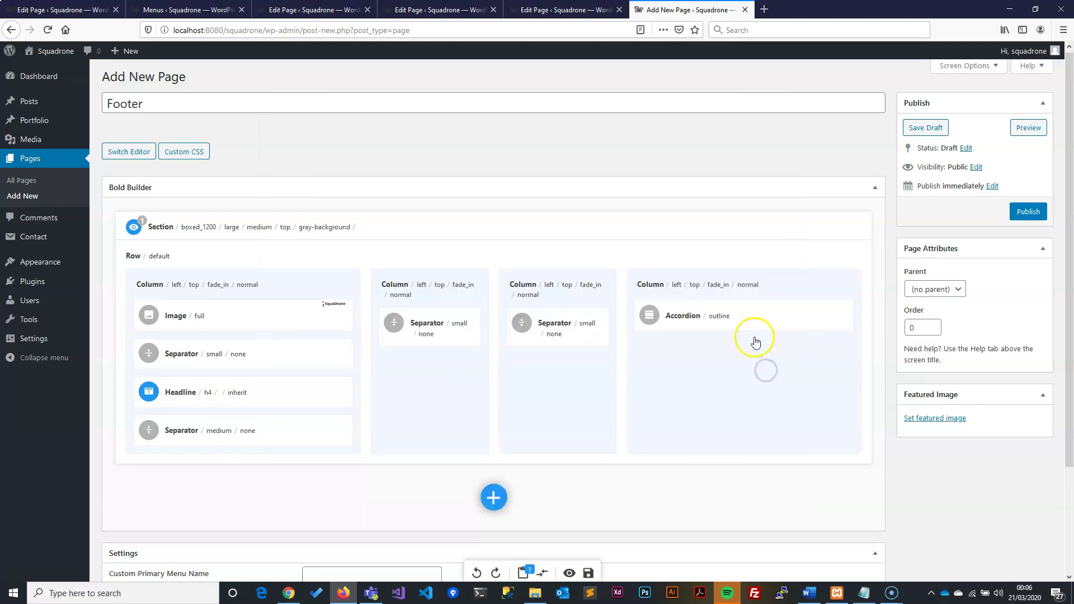
mouse_move(556, 341)
left_click(578, 318)
left_click_drag(545, 368, 769, 319)
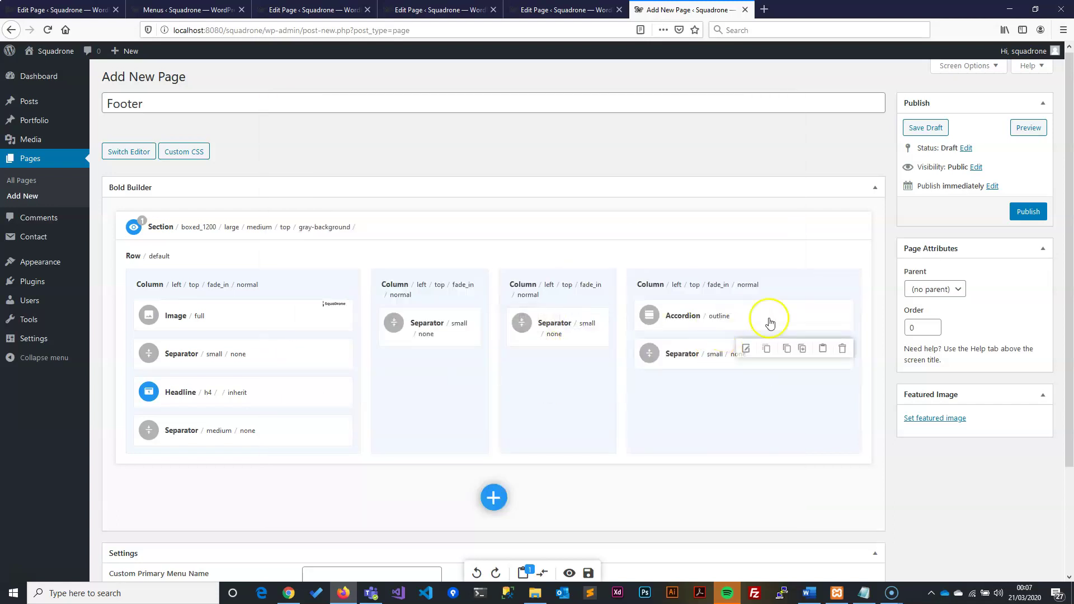
left_click(836, 312)
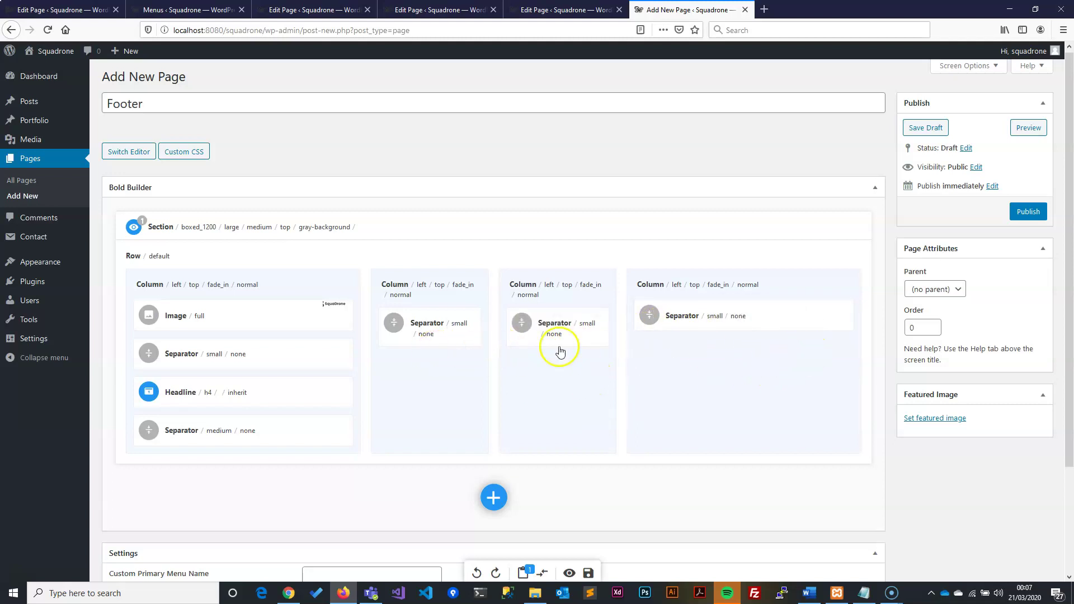
- Copy the first column's H4 Headline beneath the small separators in the second, third and fourth columns
mouse_move(287, 397)
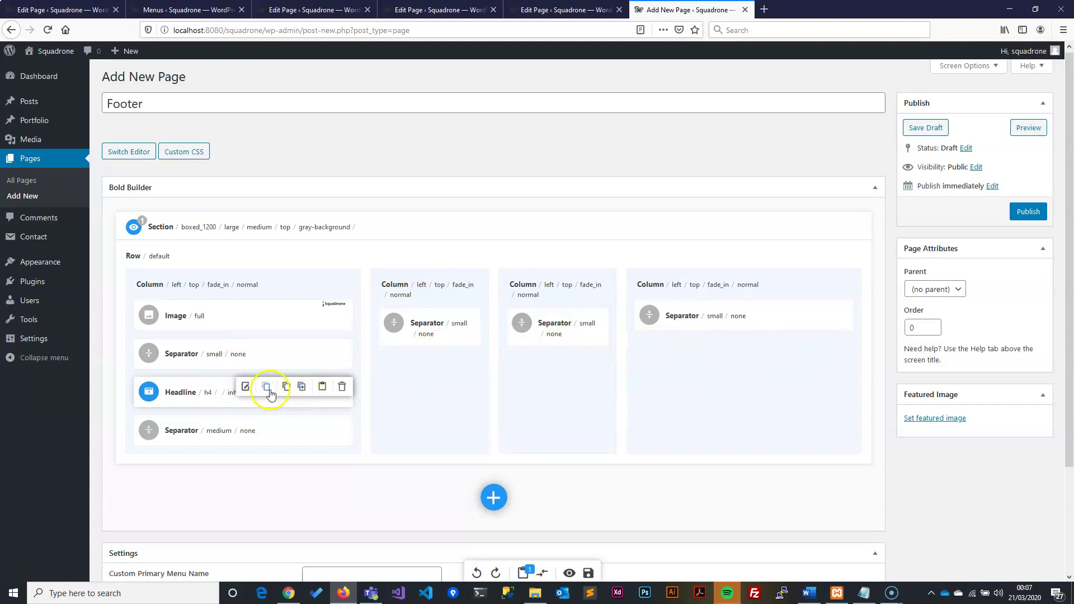
left_click(322, 390)
left_click_drag(212, 391, 413, 363)
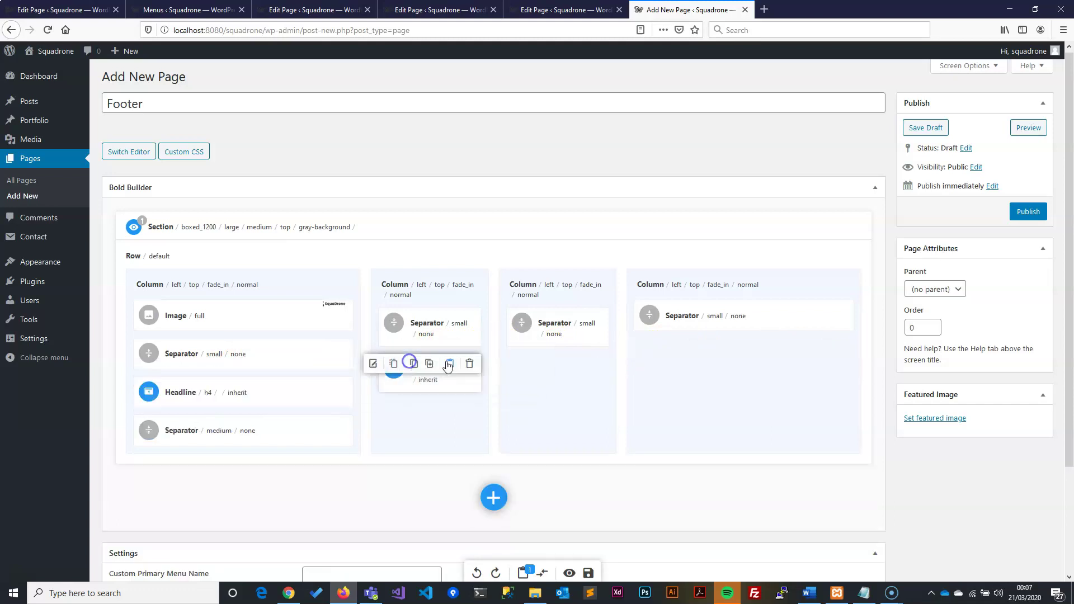
left_click(452, 365)
left_click_drag(432, 404, 551, 381)
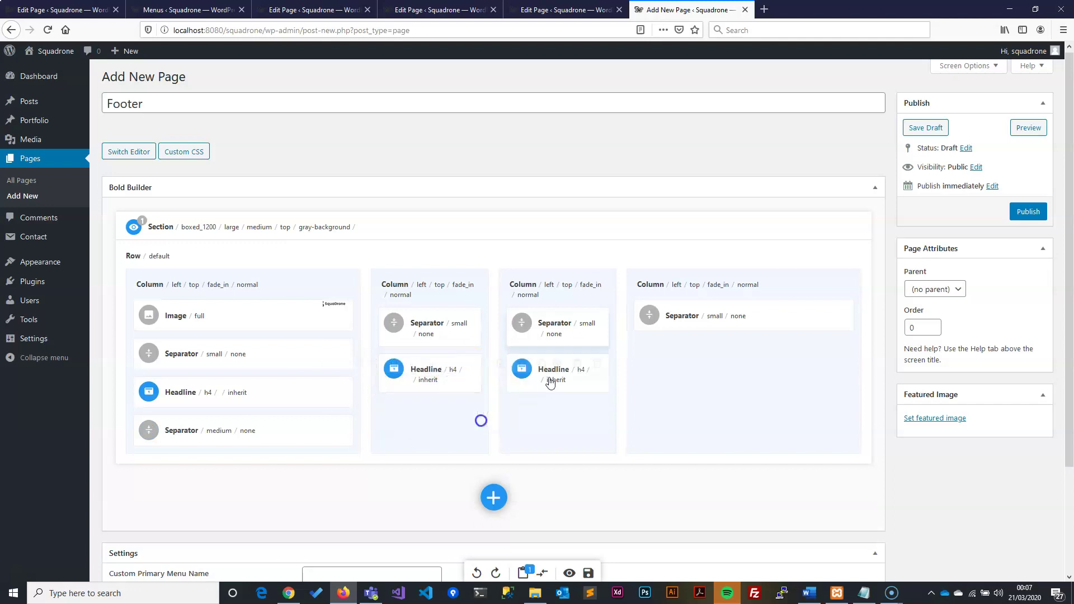
left_click(578, 364)
left_click_drag(544, 424, 724, 363)
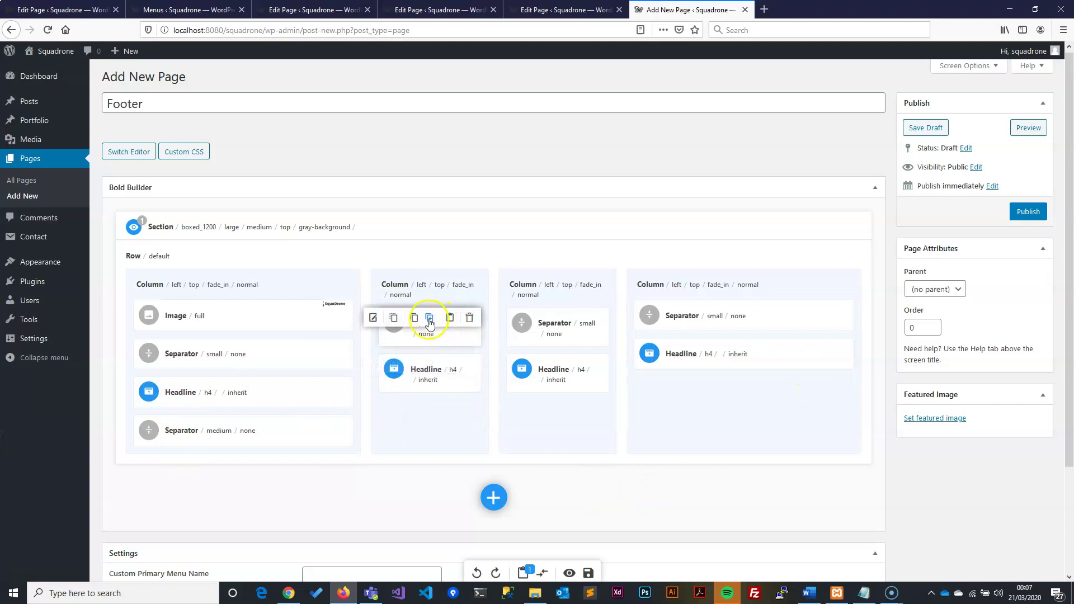
- Place a copy of the small separator beneath the Headline in the second, third and fourth columns
left_click(450, 318)
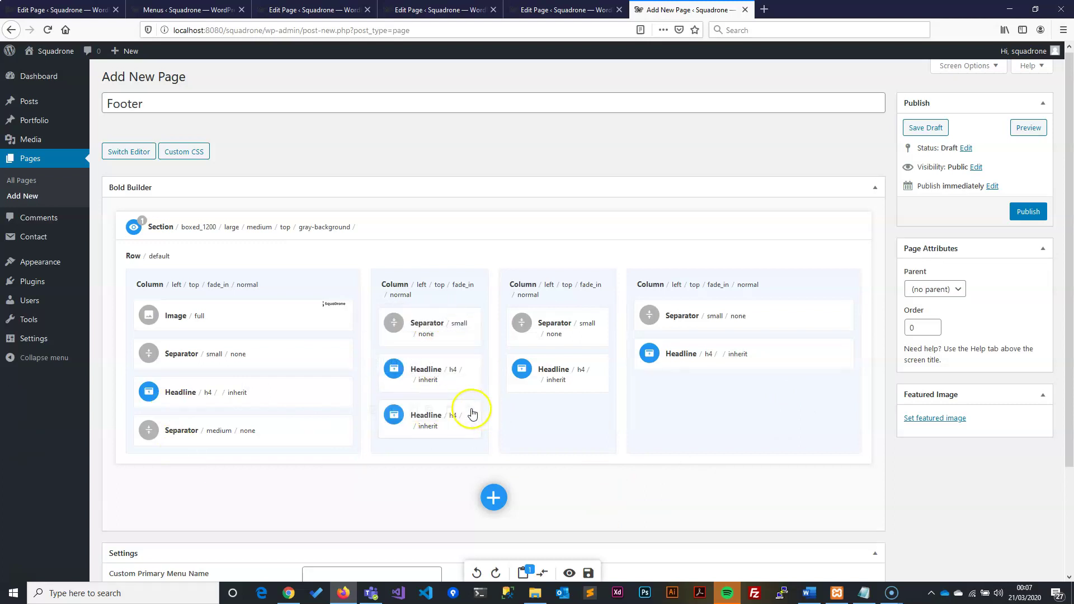
left_click(451, 318)
left_click_drag(431, 380, 443, 455)
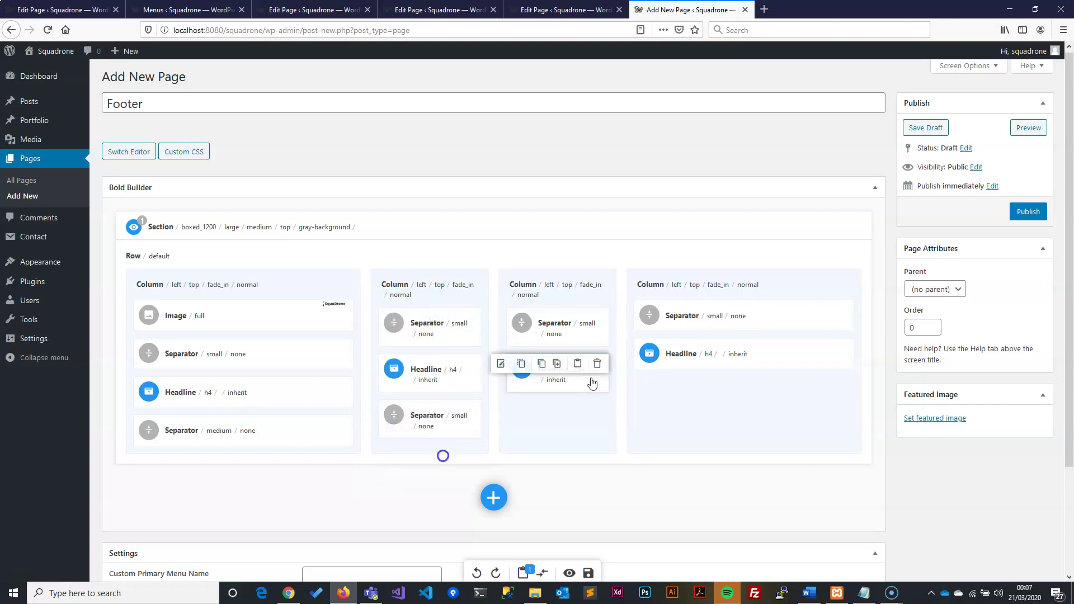
left_click(558, 361)
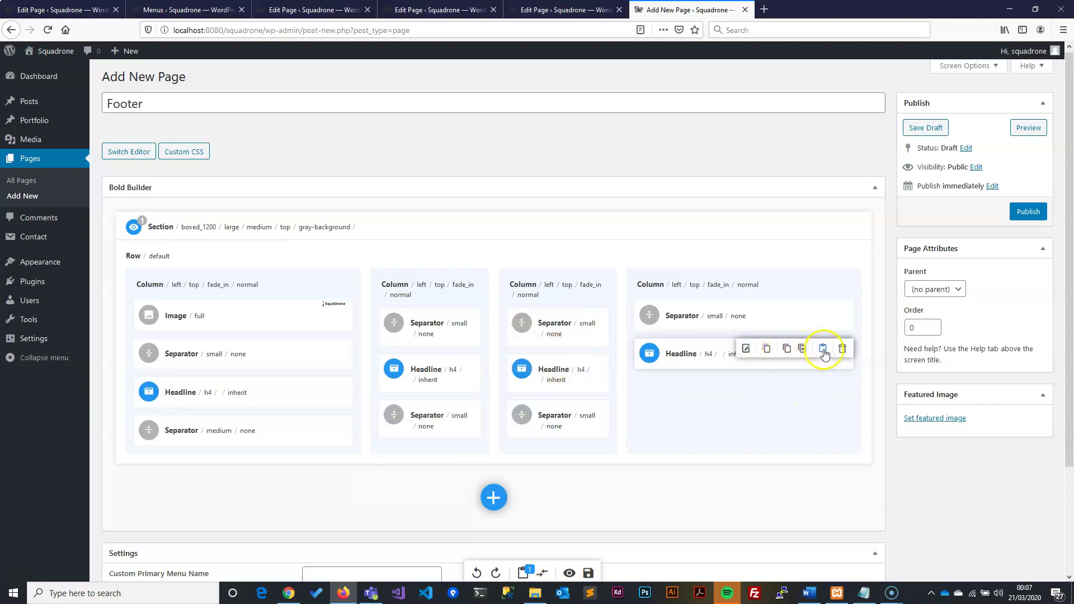
left_click(823, 350)
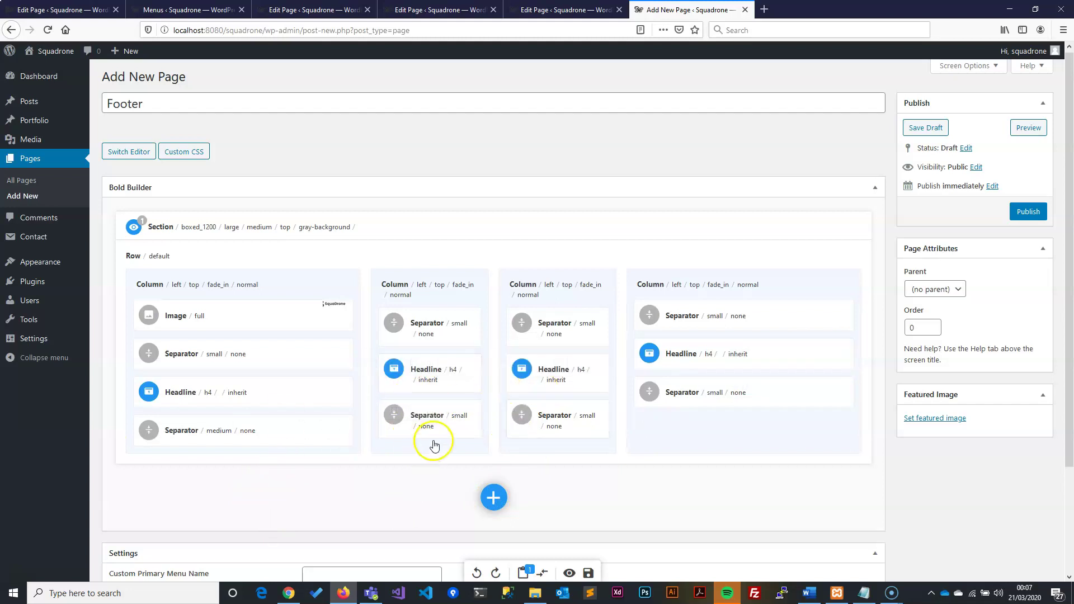
- Add a Custom Menu element to the second column with Main menu selected and Vertical direction, and submit it
mouse_move(418, 288)
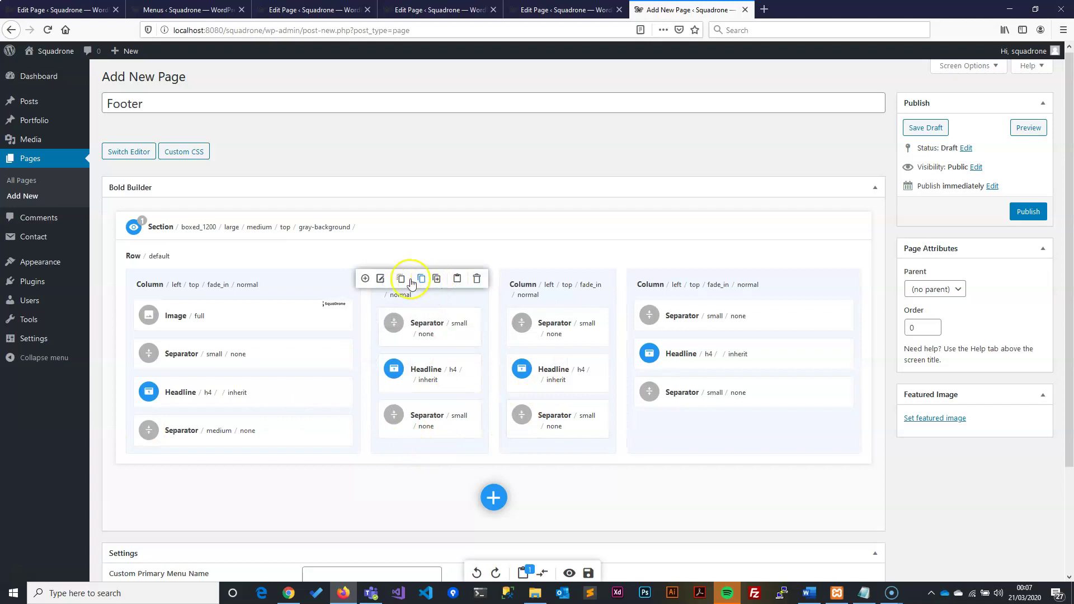
left_click(367, 279)
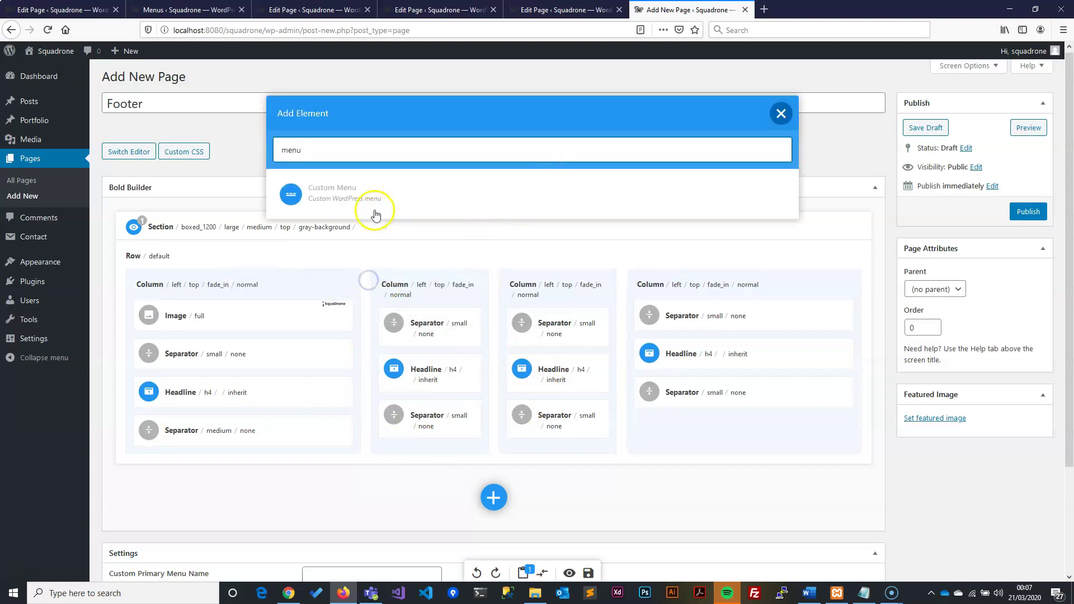
left_click(368, 207)
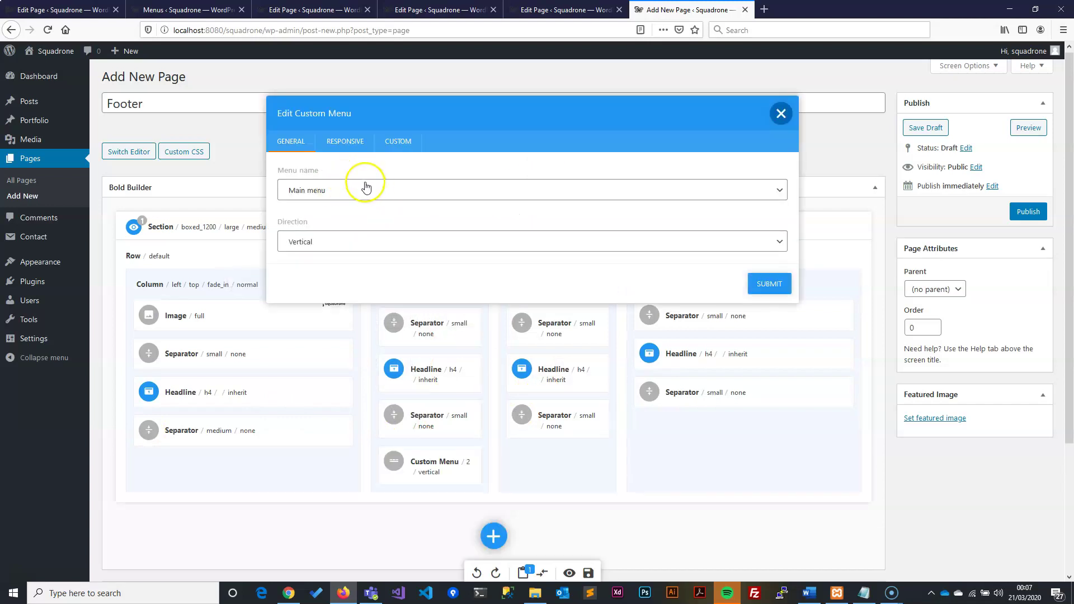
left_click(351, 194)
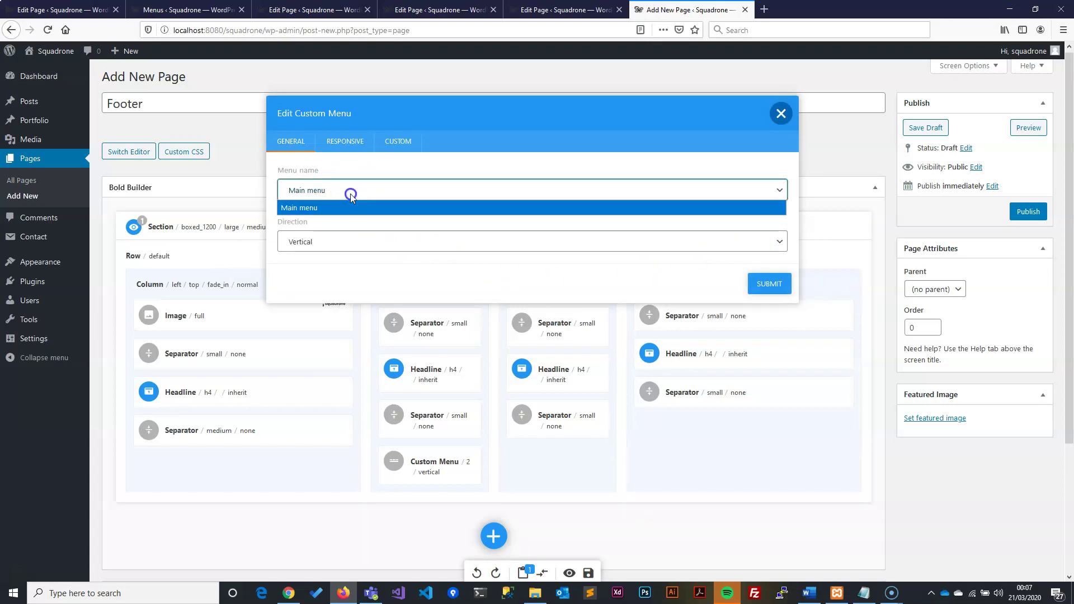
left_click(783, 287)
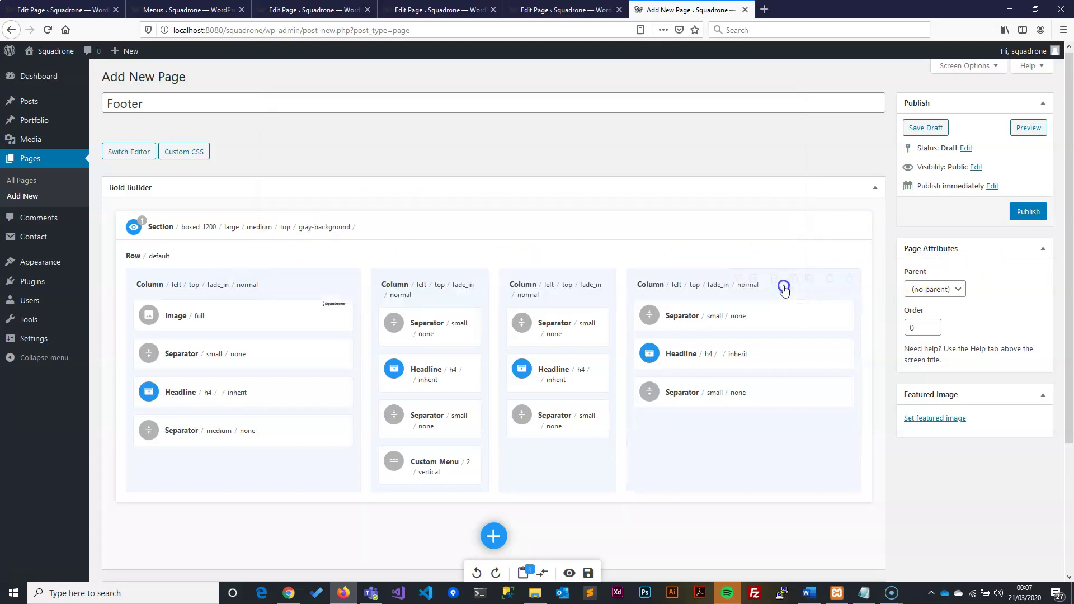
left_click(451, 456)
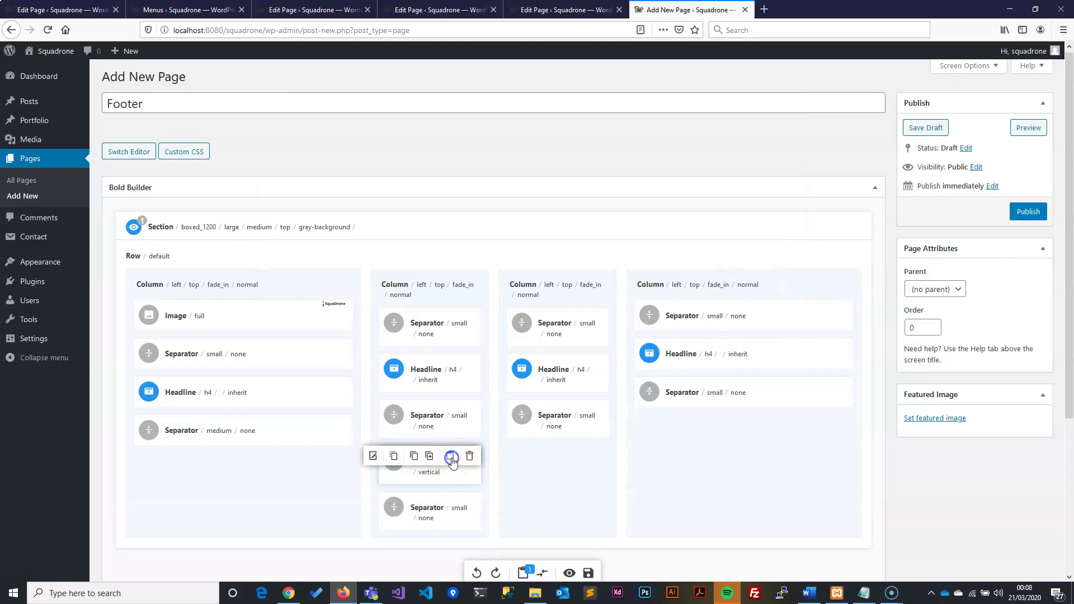
left_click(452, 458)
left_click(467, 506)
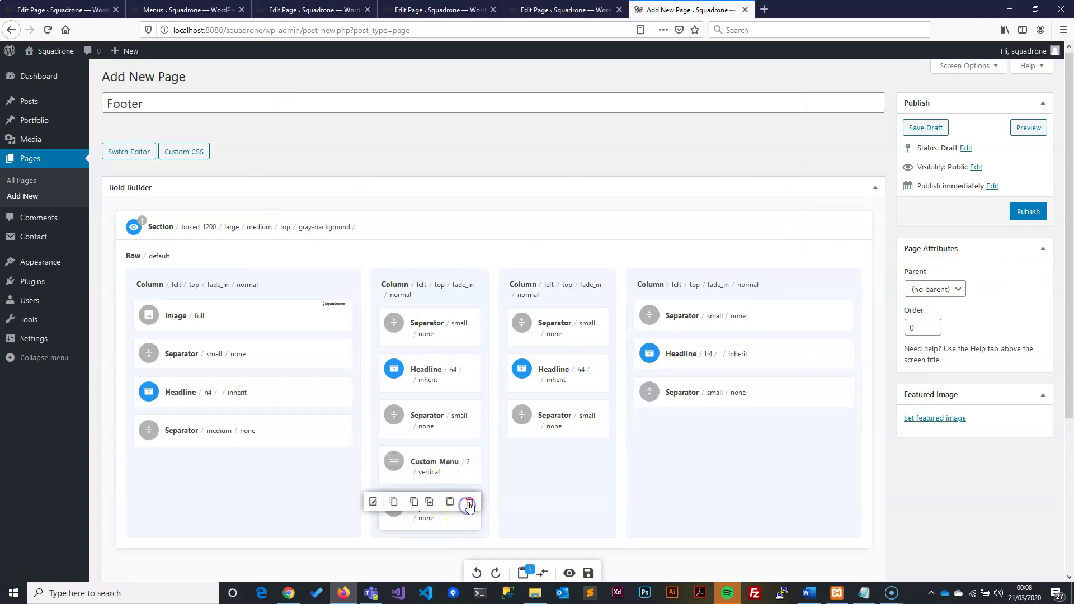
left_click(468, 506)
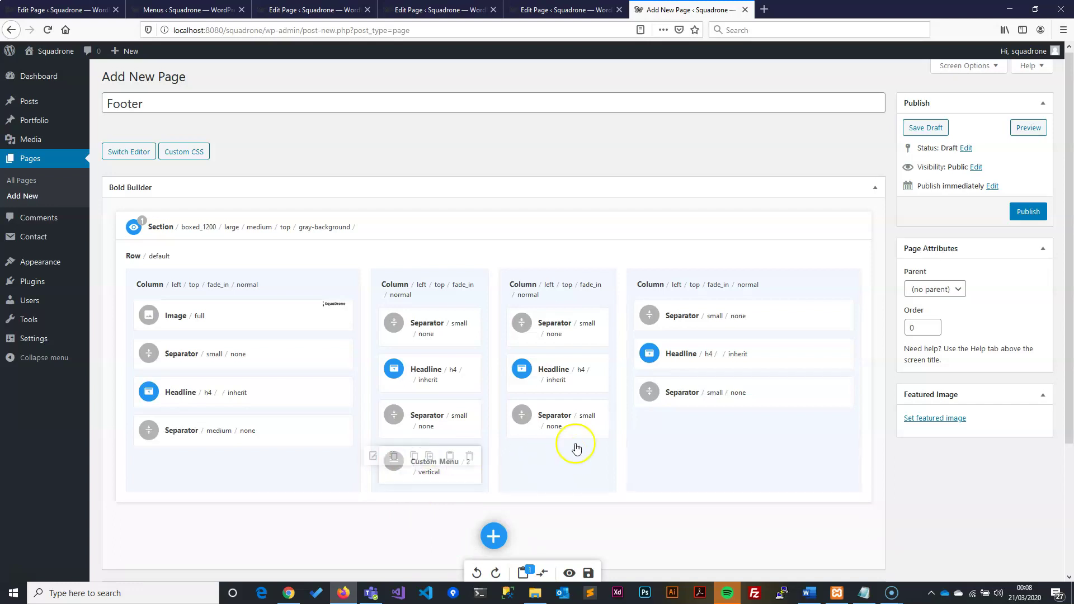
- Place a copy of the second column's Custom Menu beneath the third column's lower separator
left_click(577, 410)
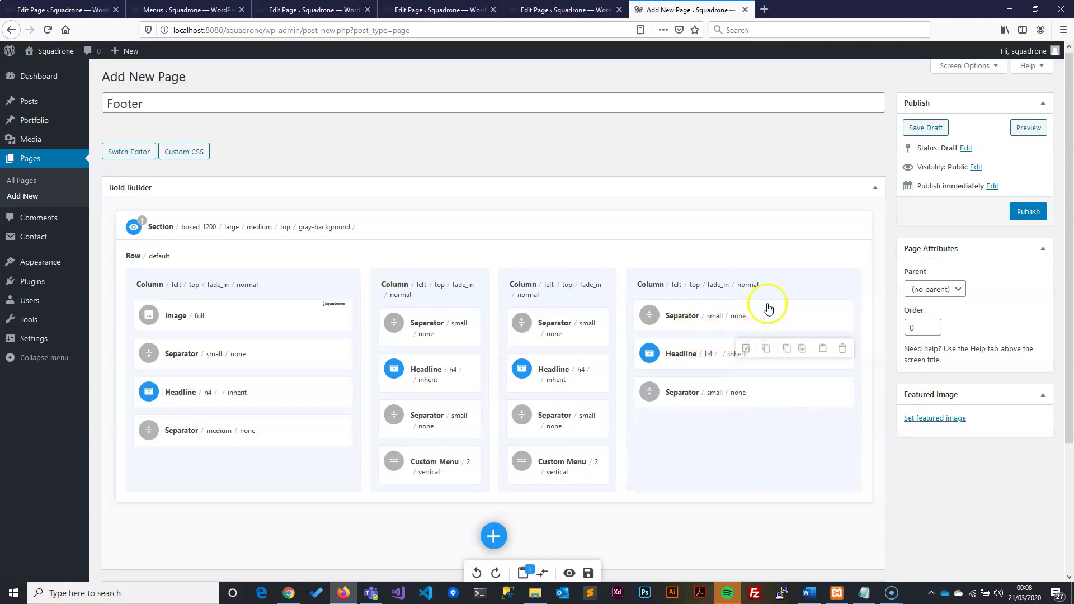
- Add a Text element to the fourth column containing the shortcode [contact-form-7 id="300" title="Subscribe form"] and submit it
left_click(738, 278)
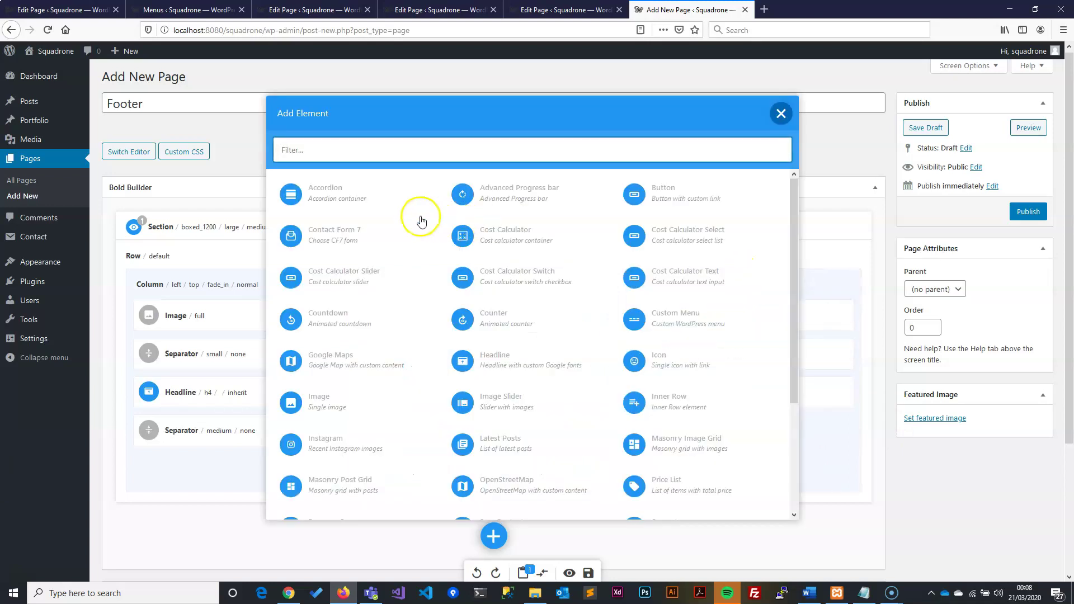
type("text")
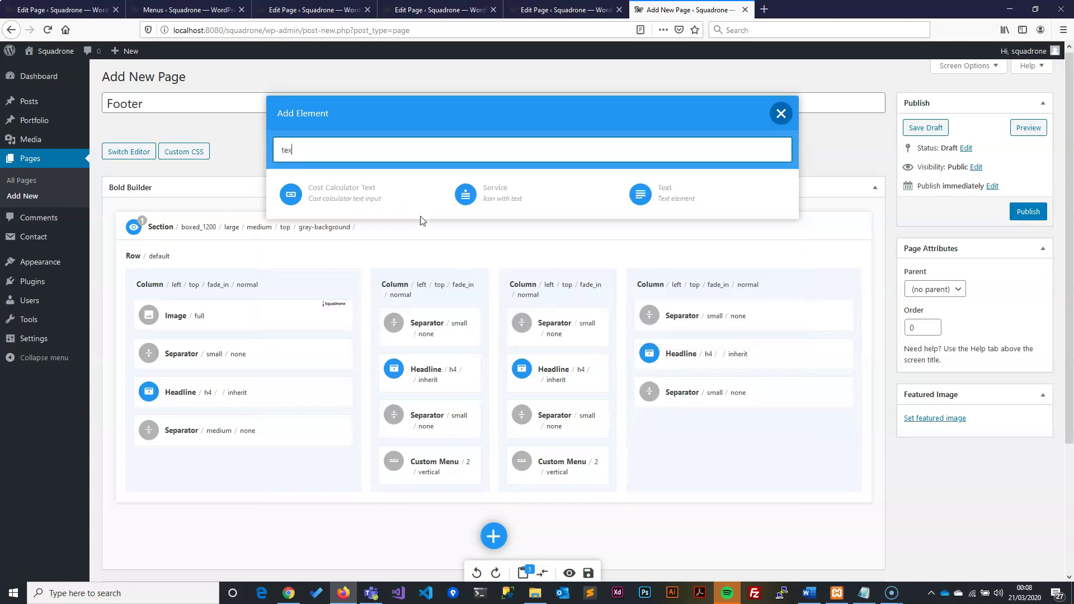
left_click(693, 189)
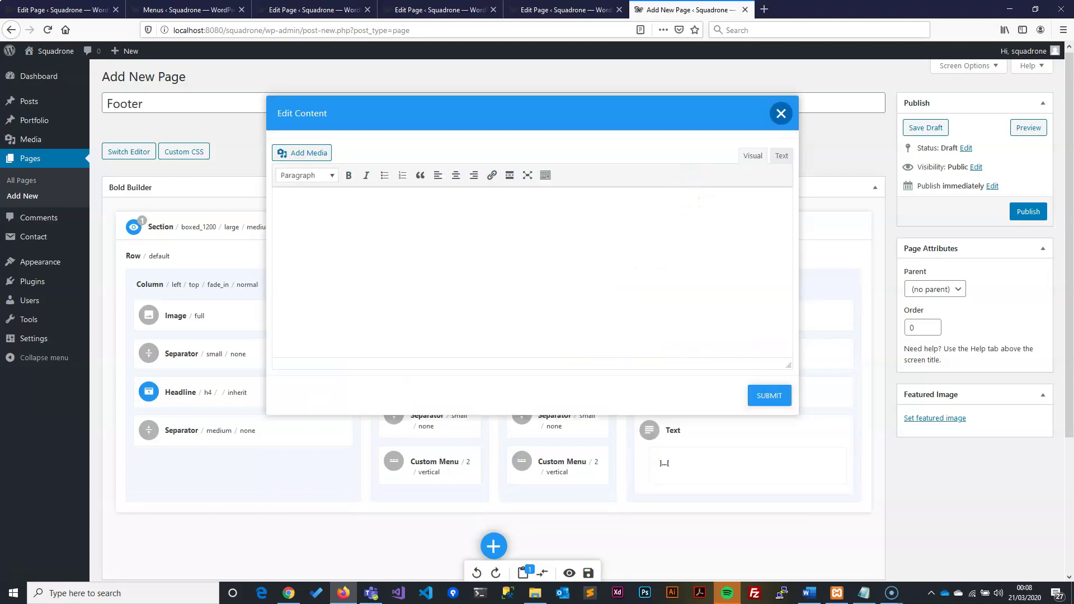
key("alt+Tab")
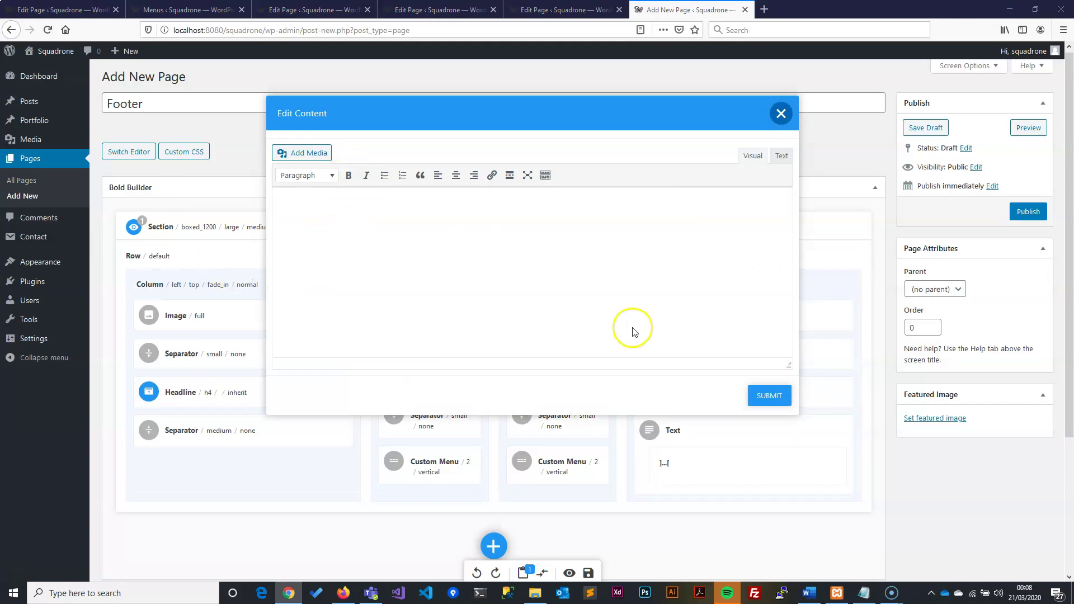
left_click(500, 278)
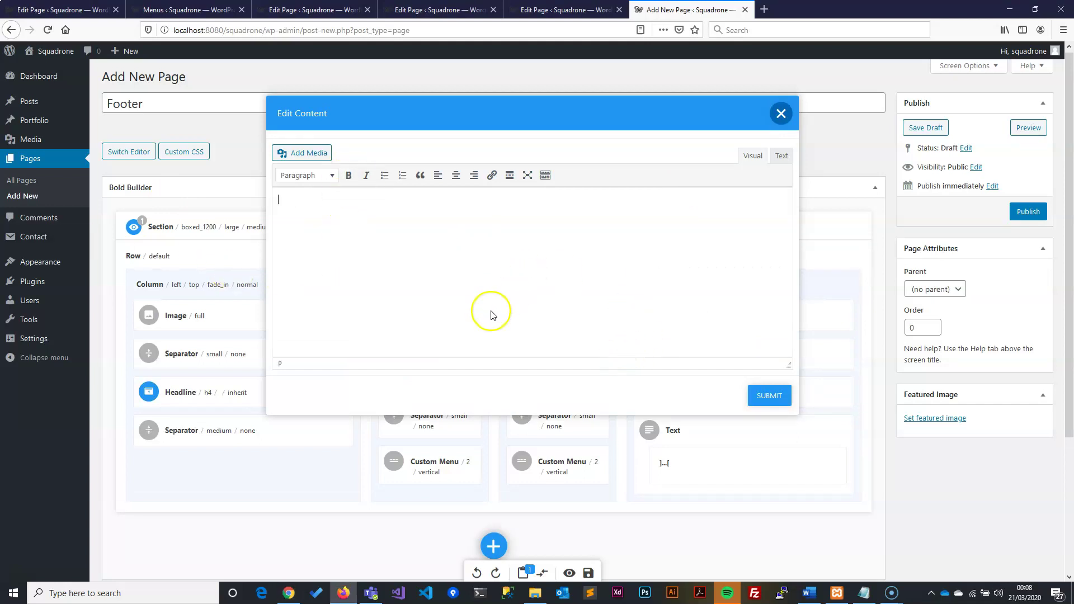
left_click(781, 155)
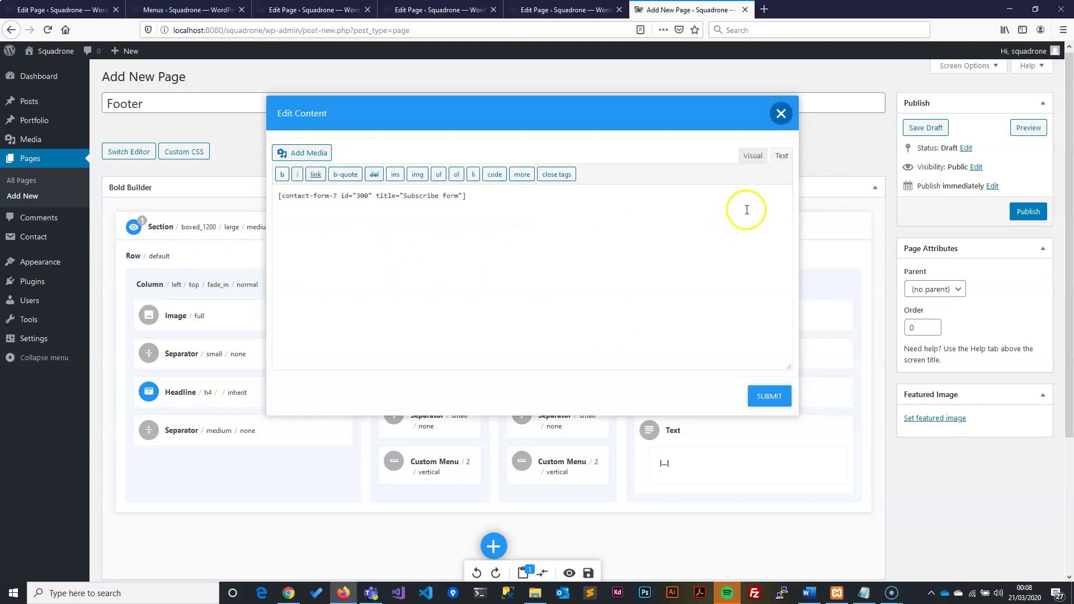
left_click(752, 156)
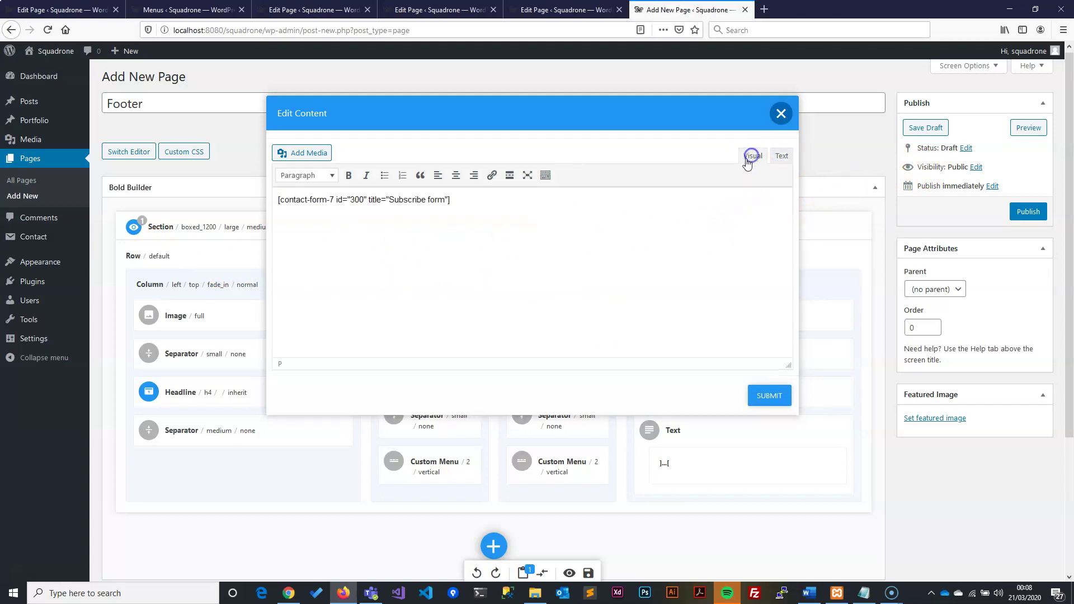
left_click(762, 396)
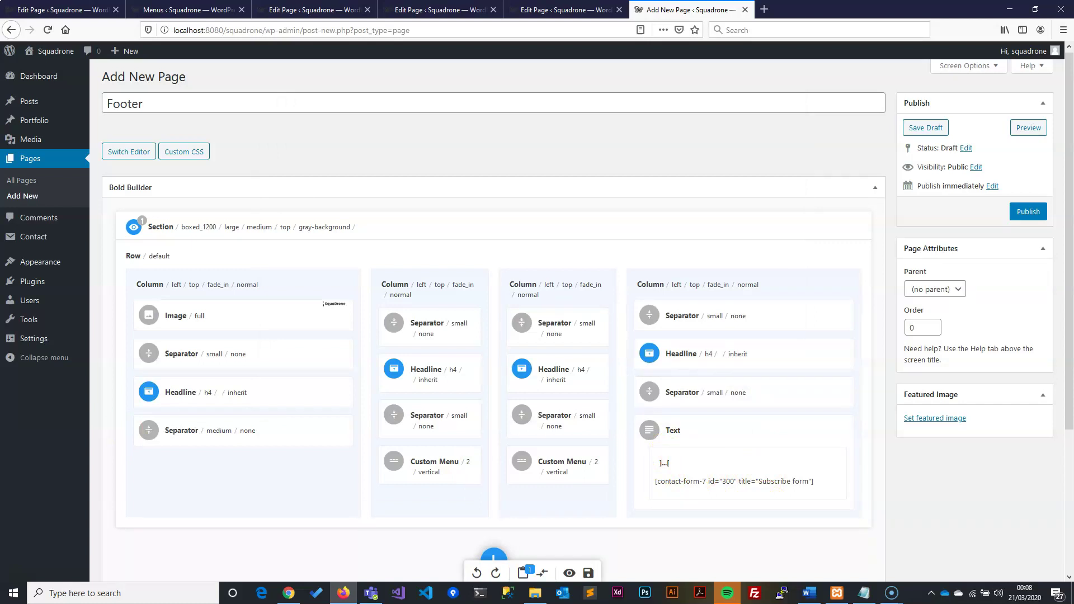
- Place a copy of the fourth column's small separator beneath its Text element
key("alt+Tab")
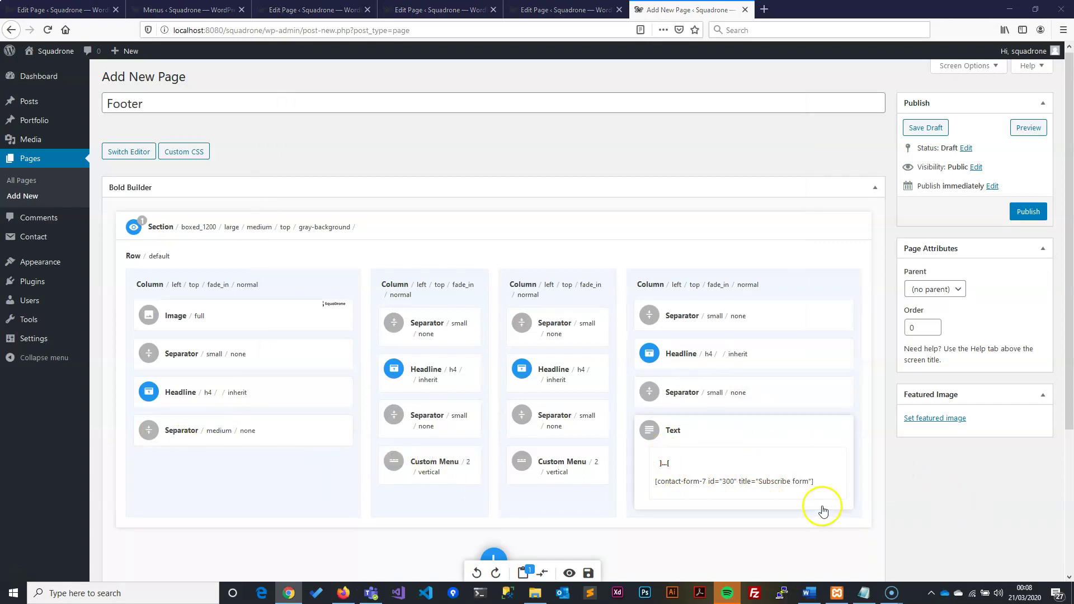
left_click(787, 387)
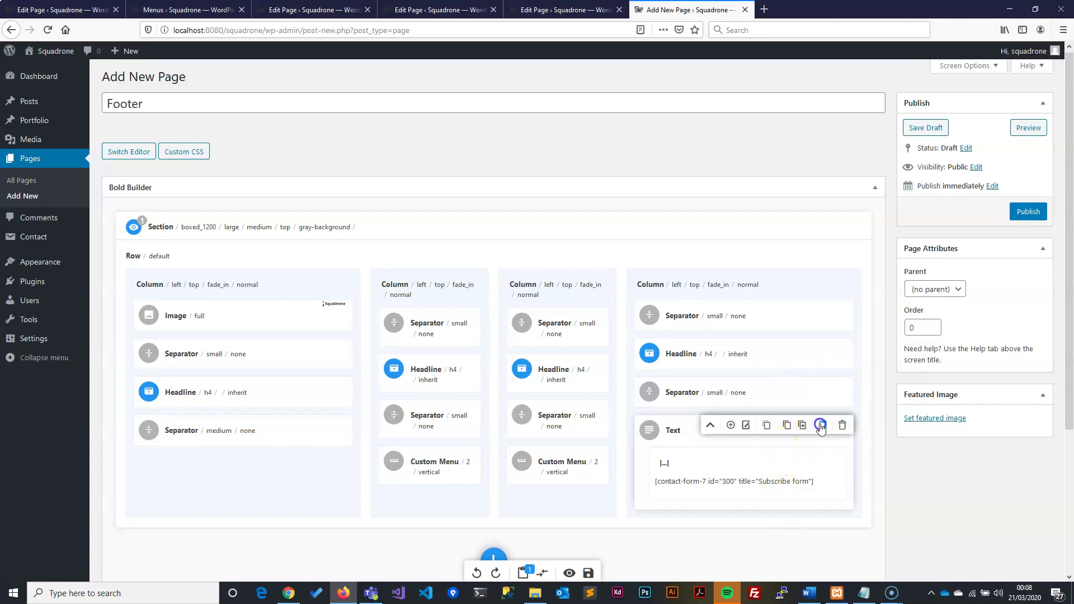
left_click(820, 426)
scroll(715, 516, "down", 1)
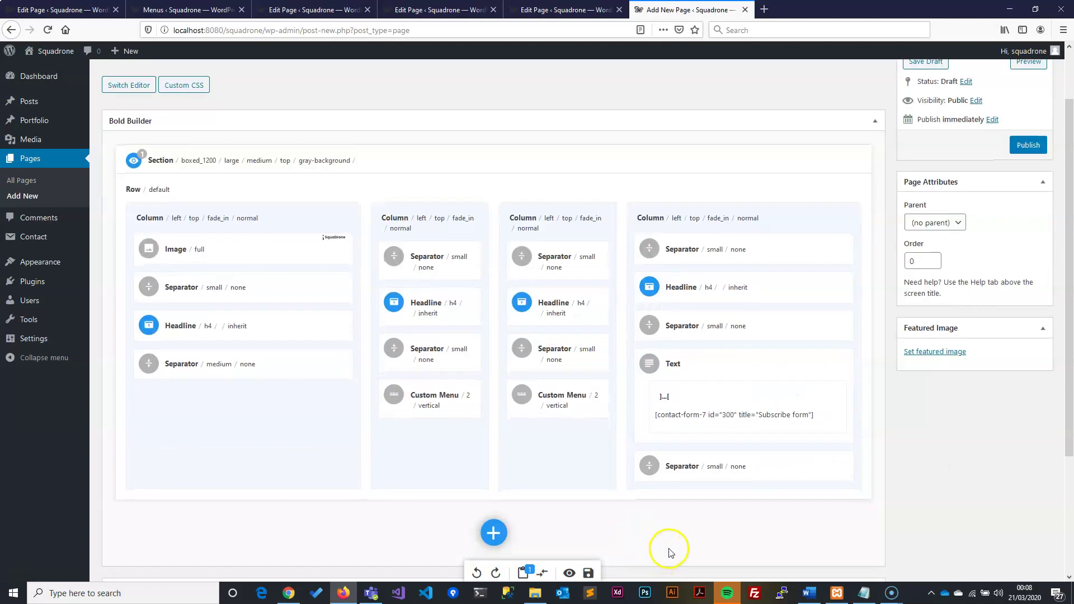
- Place a copy of the fourth column's Headline beneath its lowest separator, followed by a copy of the small separator
left_click(789, 283)
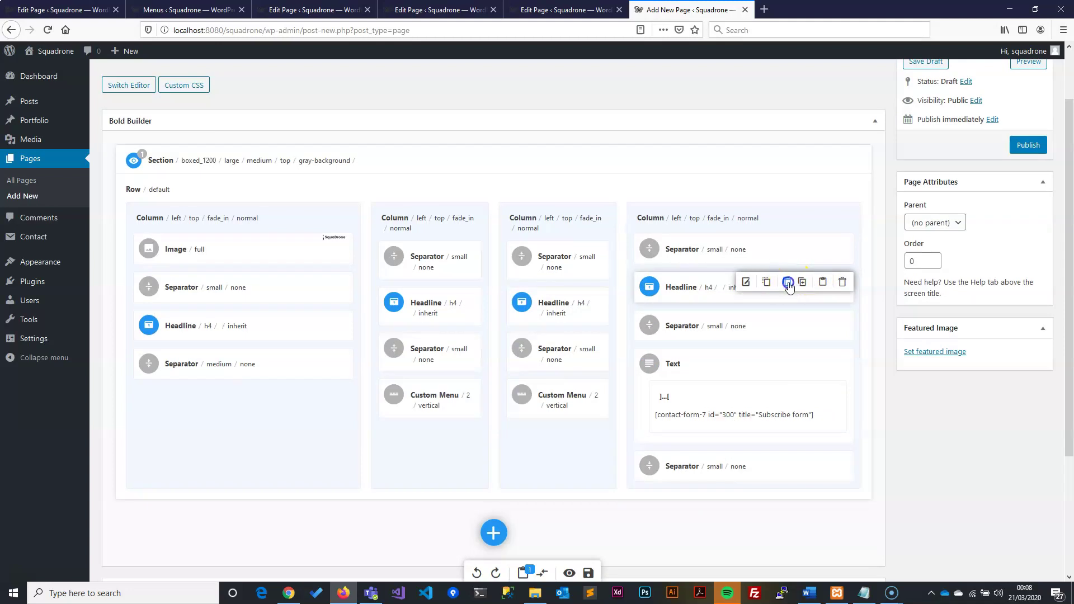
left_click(821, 461)
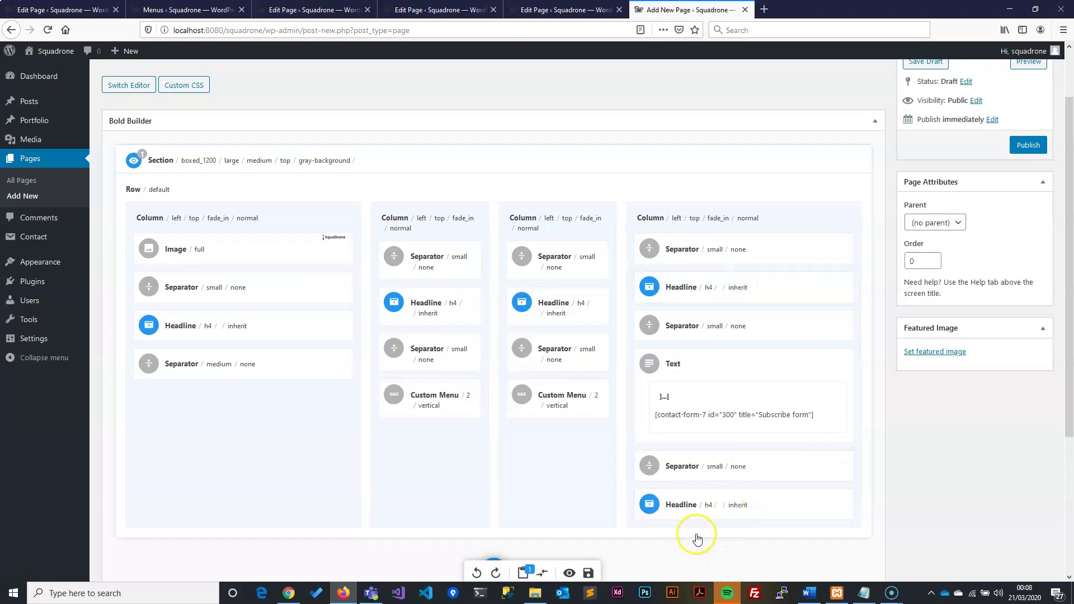
mouse_move(748, 476)
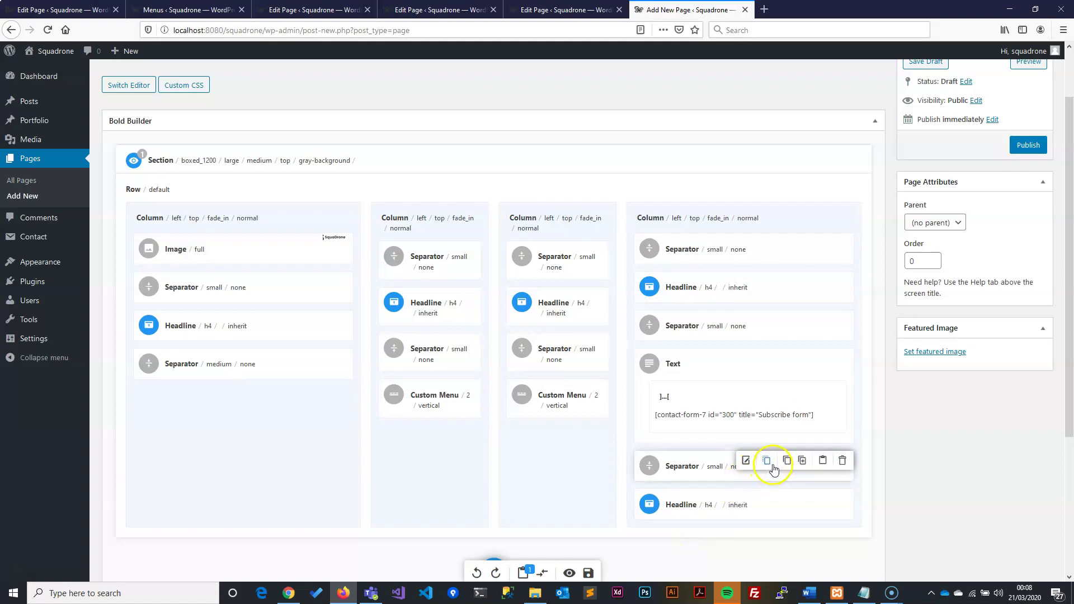
left_click(823, 459)
left_click(722, 530)
left_click(844, 497)
left_click(820, 499)
scroll(683, 551, "down", 2)
mouse_move(778, 420)
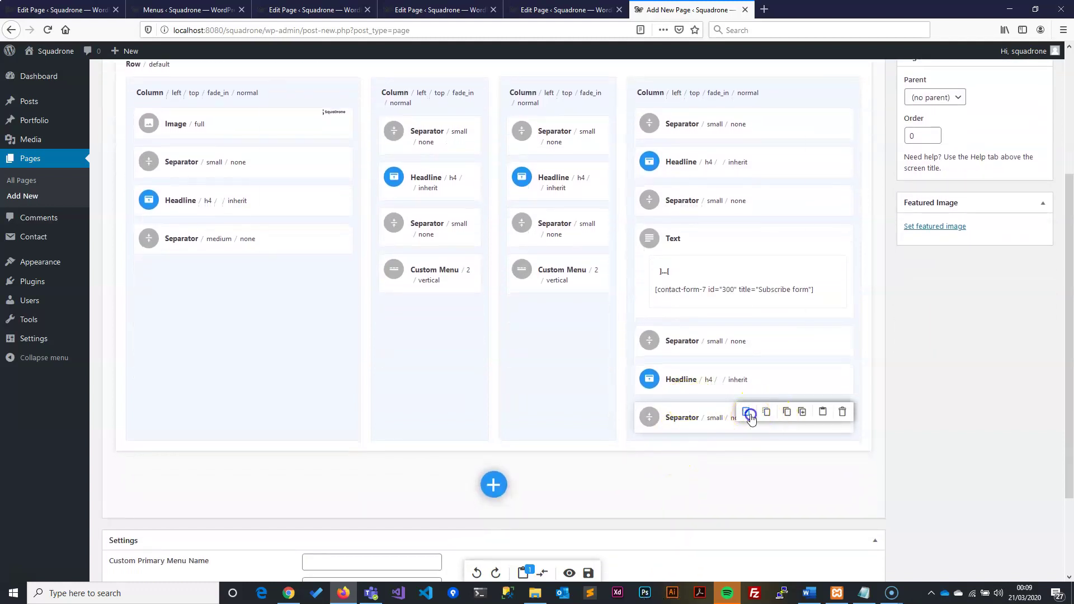
- Set the bottom spacing of the fourth column's last separator to Medium and submit it
left_click(750, 413)
left_click(322, 242)
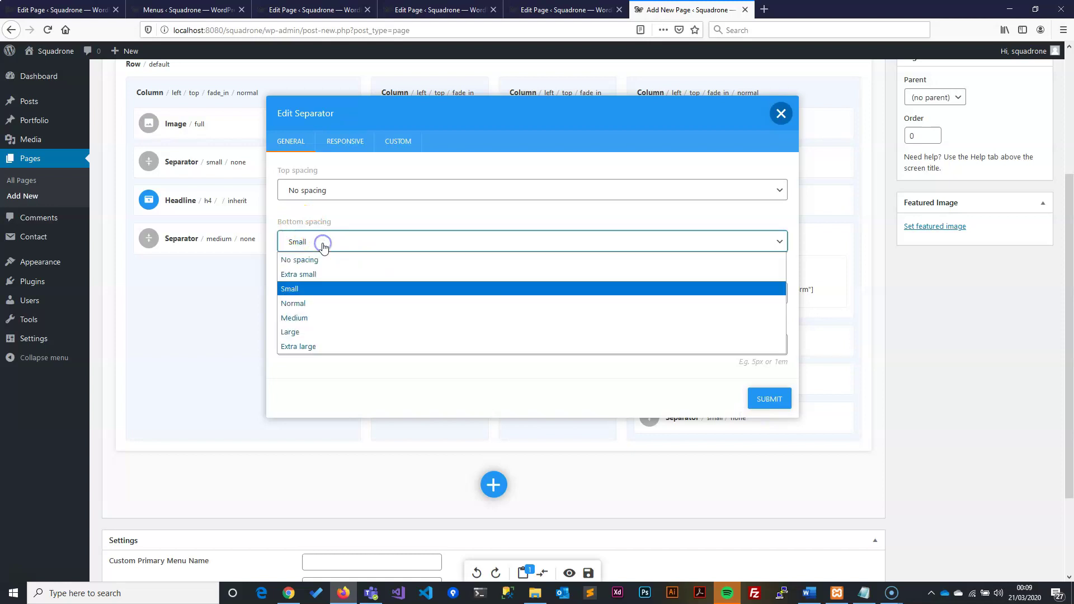
left_click(309, 305)
left_click(769, 394)
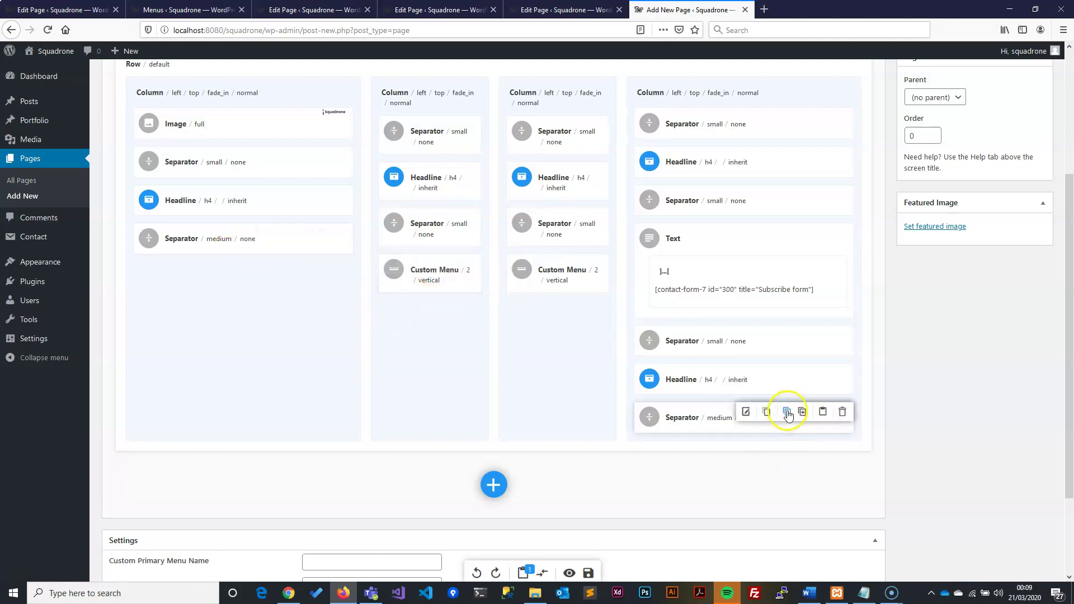
- Copy the fourth column's medium separator beneath the Custom Menu elements in the third and second columns
left_click(787, 412)
left_click(579, 264)
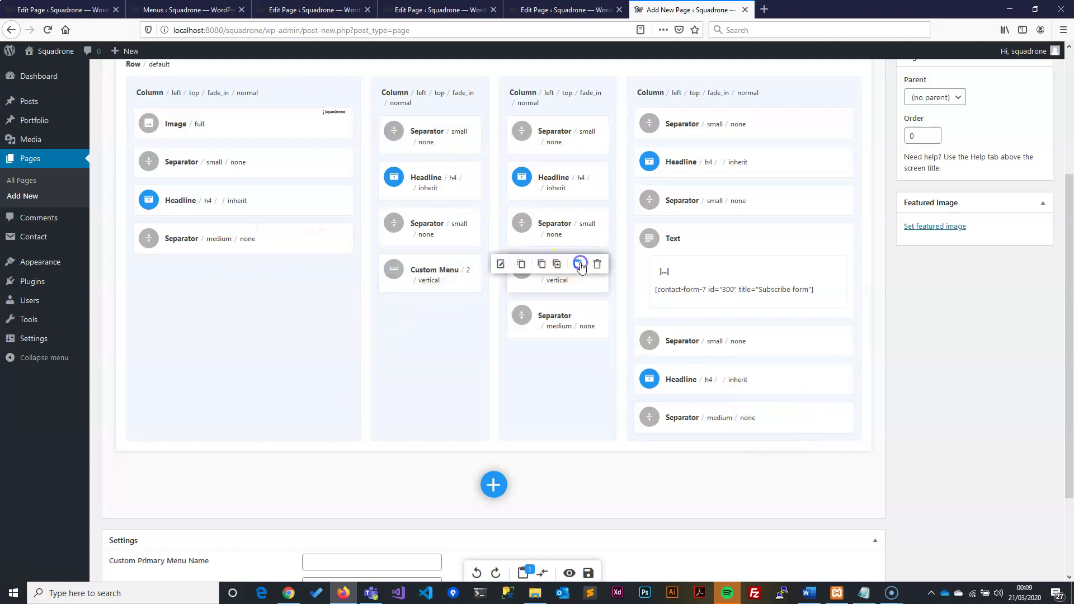
left_click(450, 263)
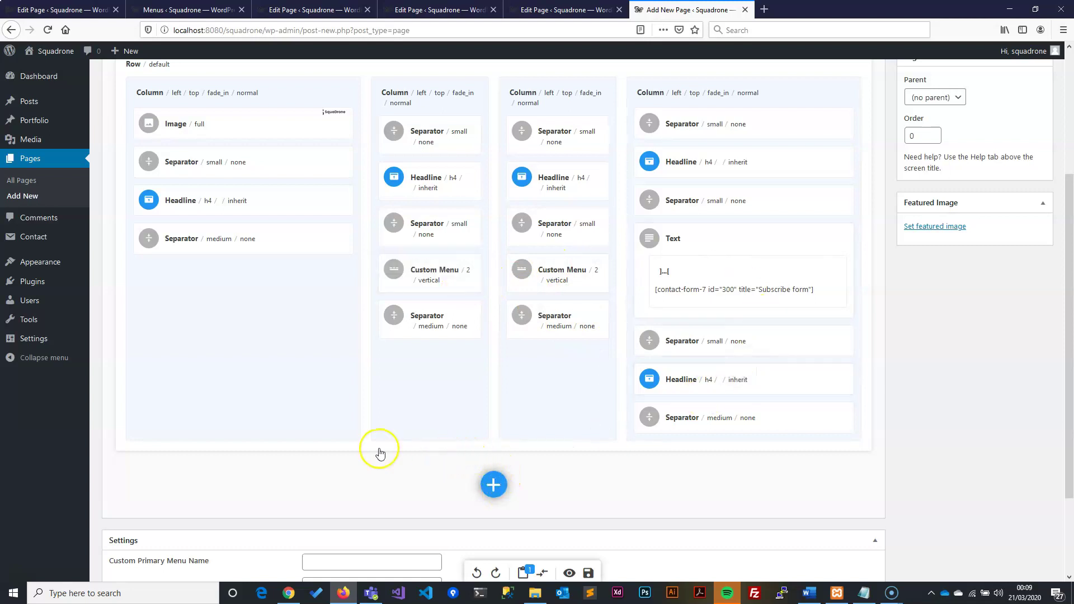
- Publish the Footer page
scroll(417, 444, "down", 3)
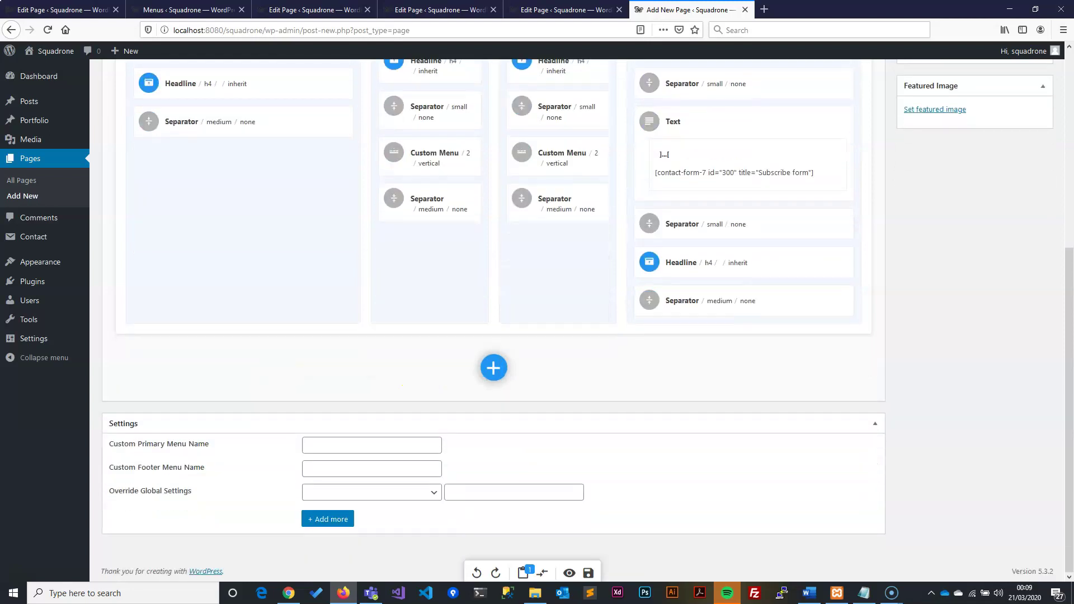
scroll(523, 361, "up", 5)
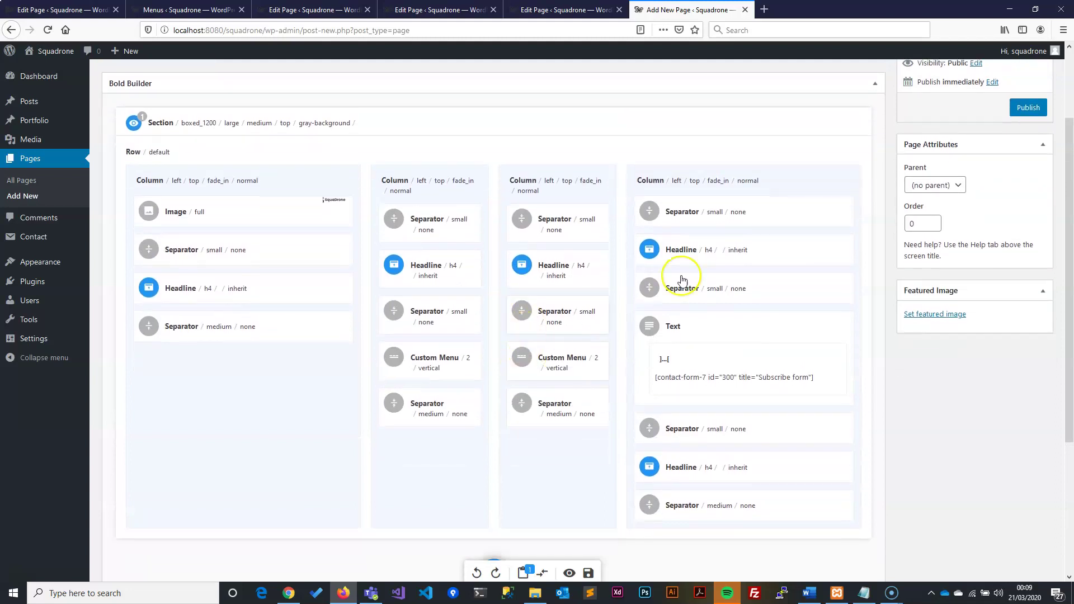
left_click(1029, 88)
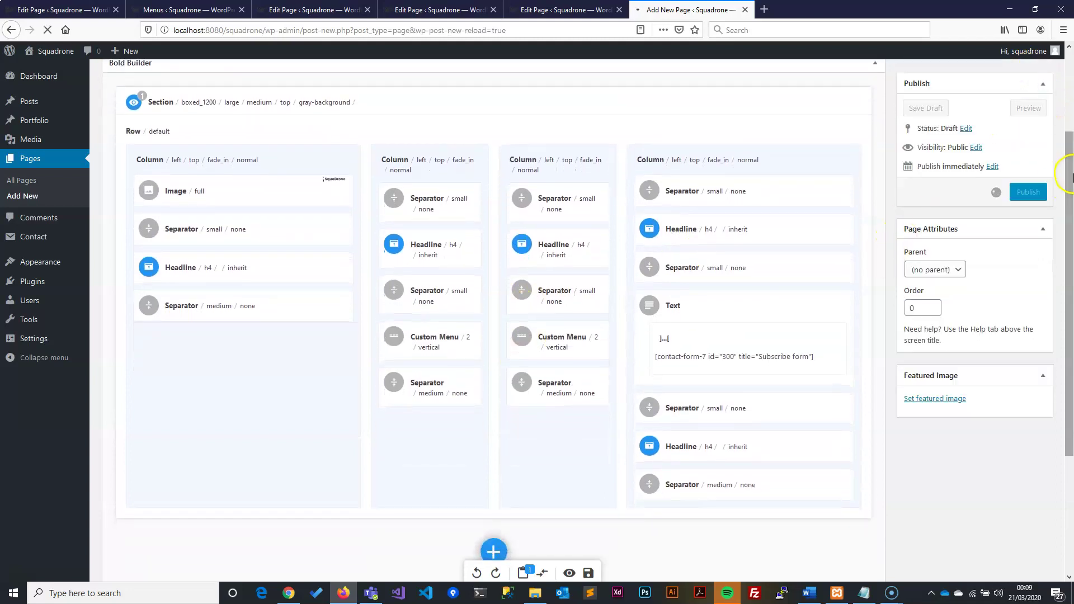
- Preview the Footer page and examine all four columns, including the menus and the subscribe form
scroll(587, 224, "down", 4)
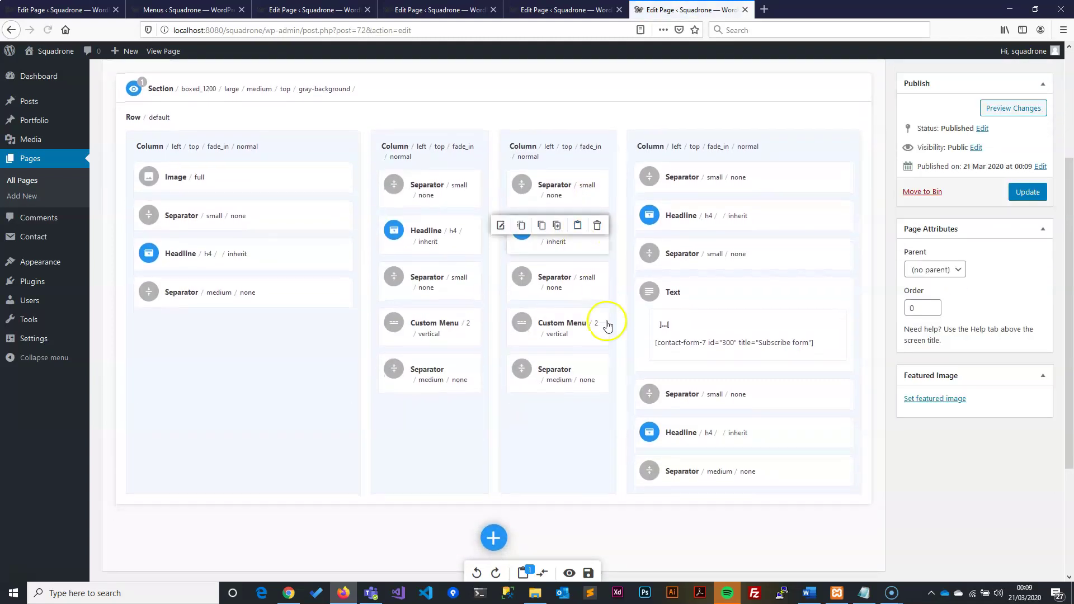
scroll(662, 311, "up", 1)
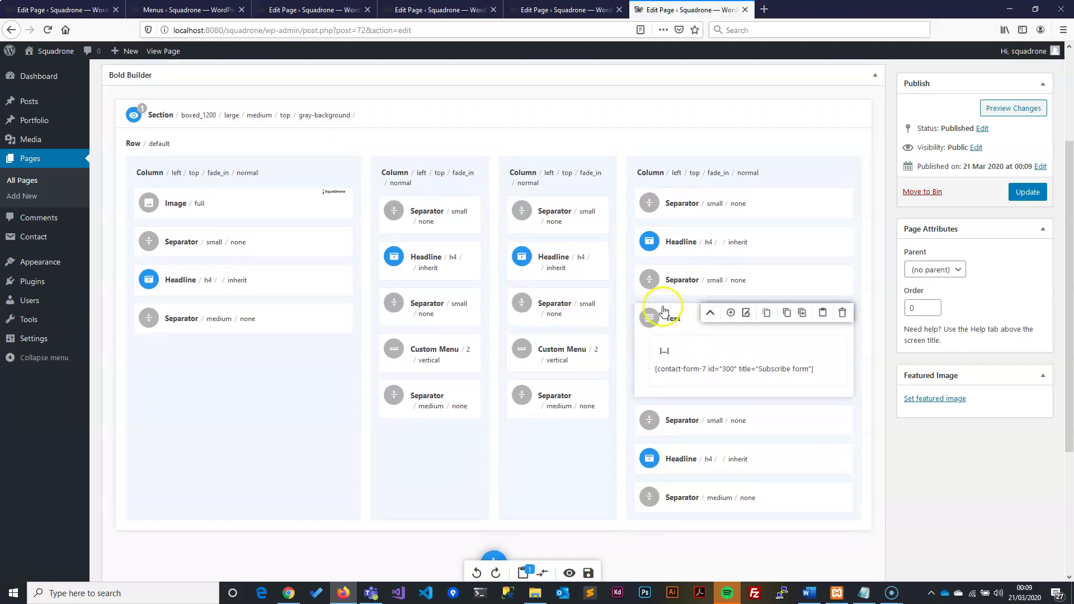
left_click(1029, 108)
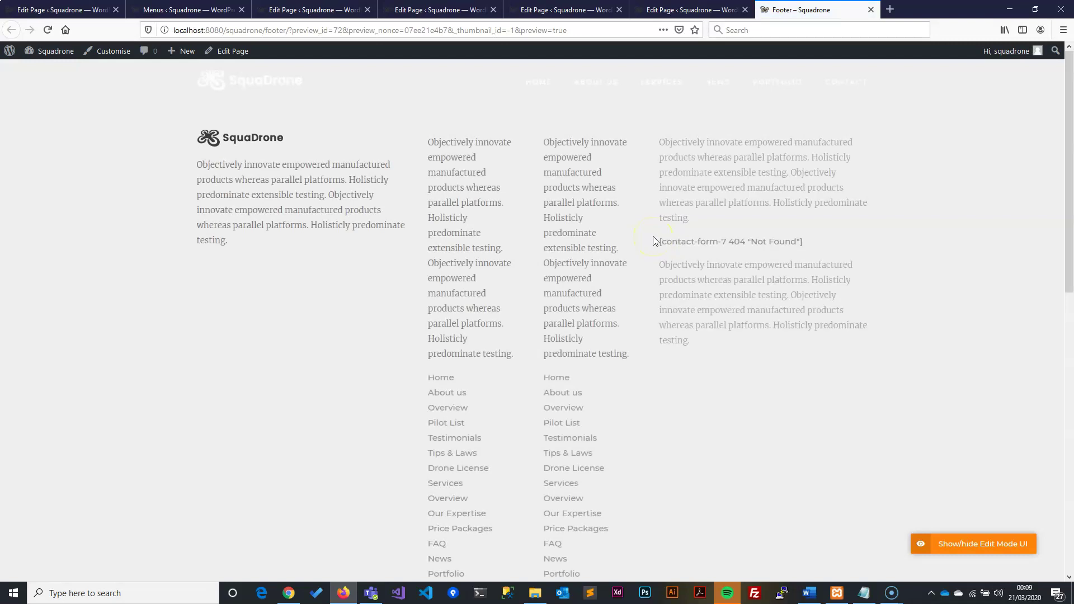
scroll(753, 246, "down", 4)
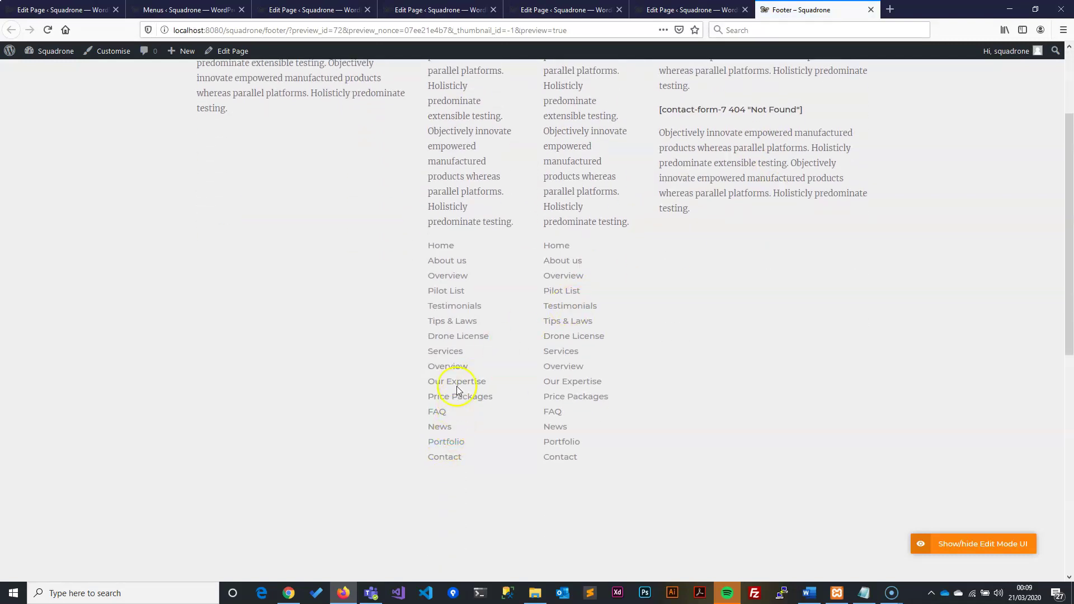
scroll(456, 140, "up", 4)
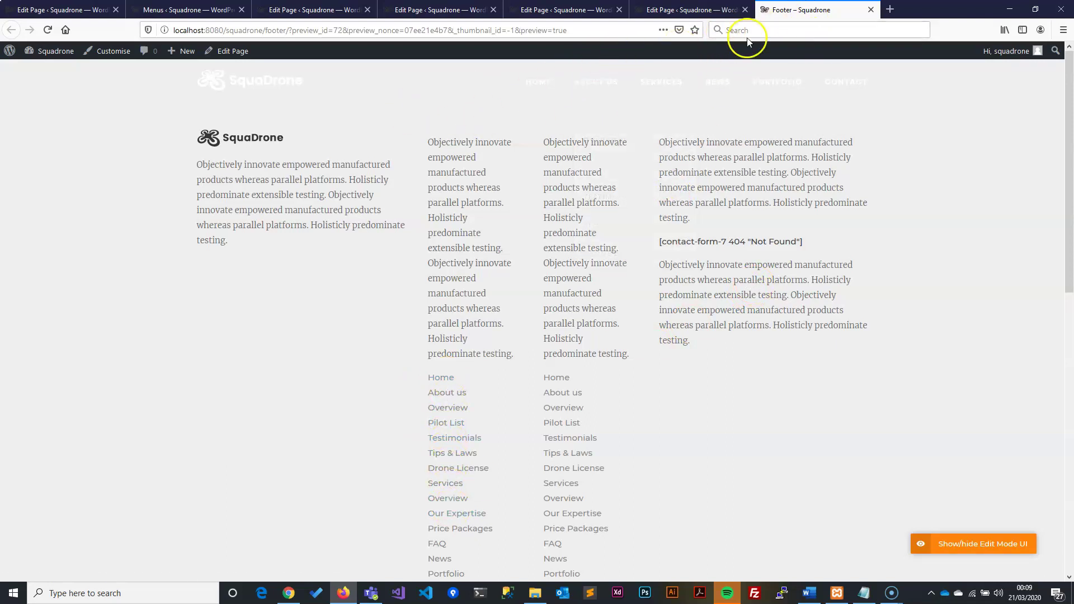
- Create a new WordPress navigation menu named "footer one"
mouse_move(52, 49)
left_click(43, 120)
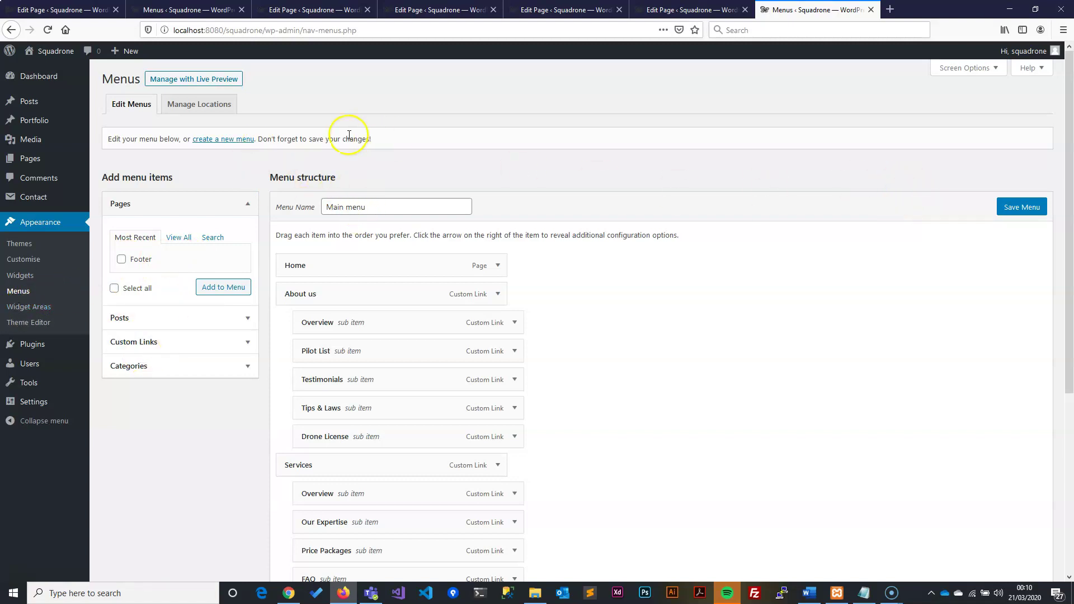
left_click(223, 139)
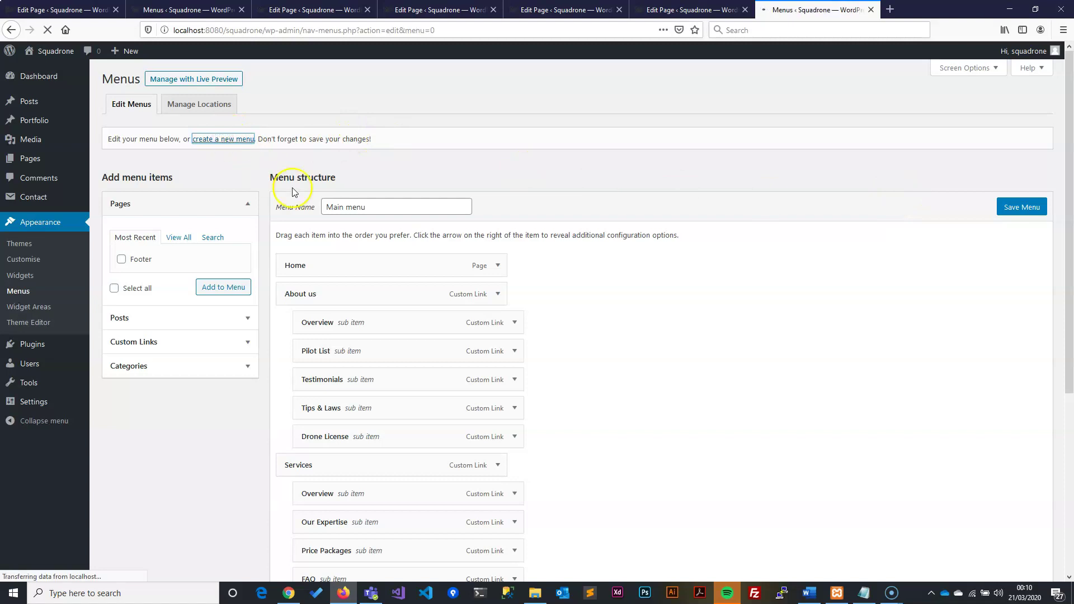
left_click(350, 208)
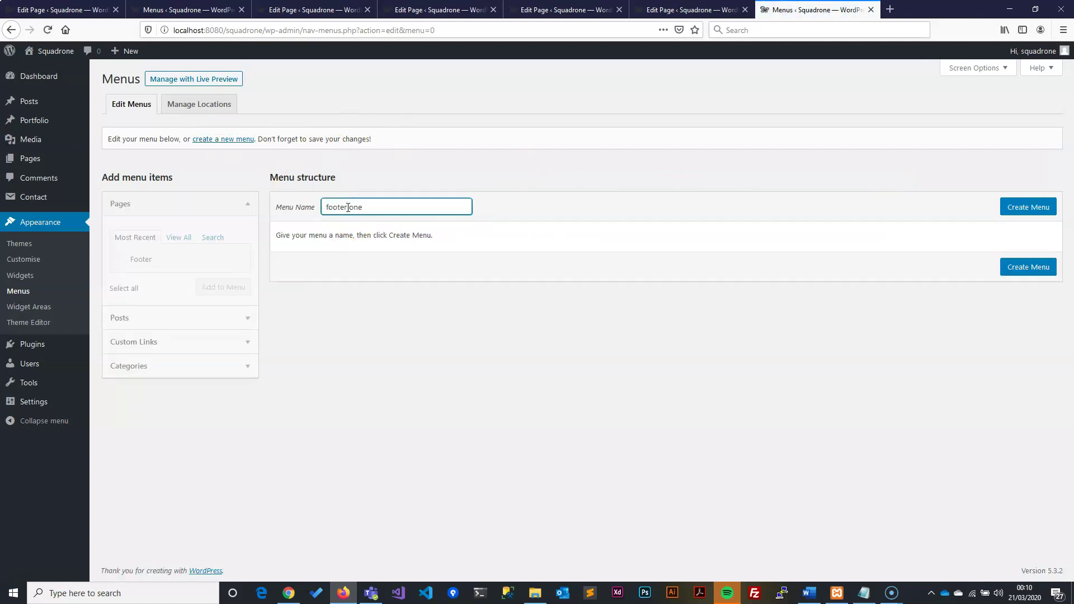
left_click(1023, 207)
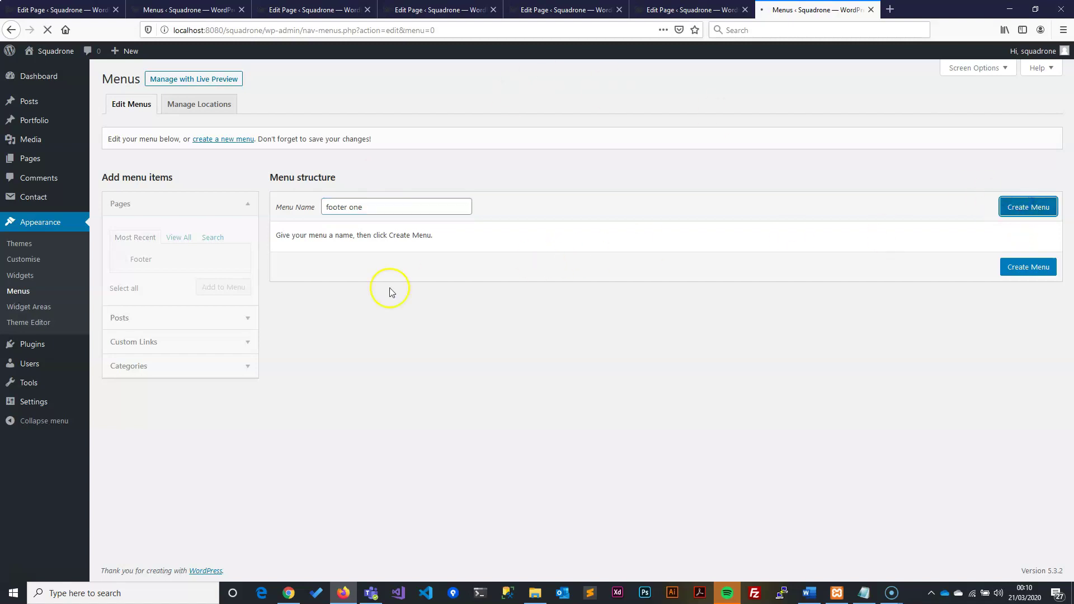
- Add a custom link with URL # and link text "Menu 1" to the footer one menu
left_click(168, 348)
left_click(179, 297)
type("#")
key("Tab")
type("M")
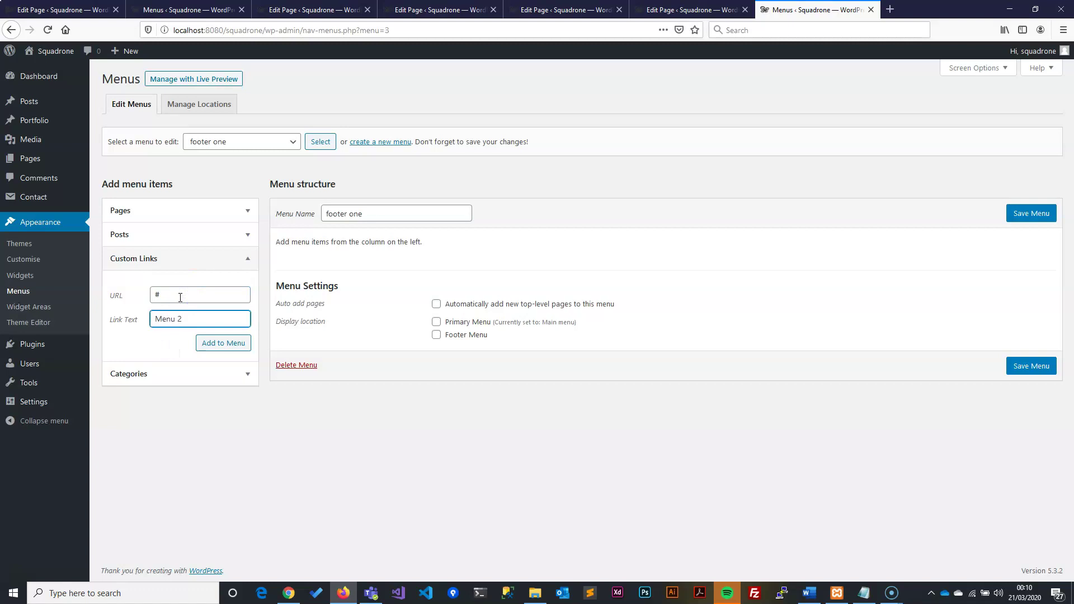
left_click(226, 343)
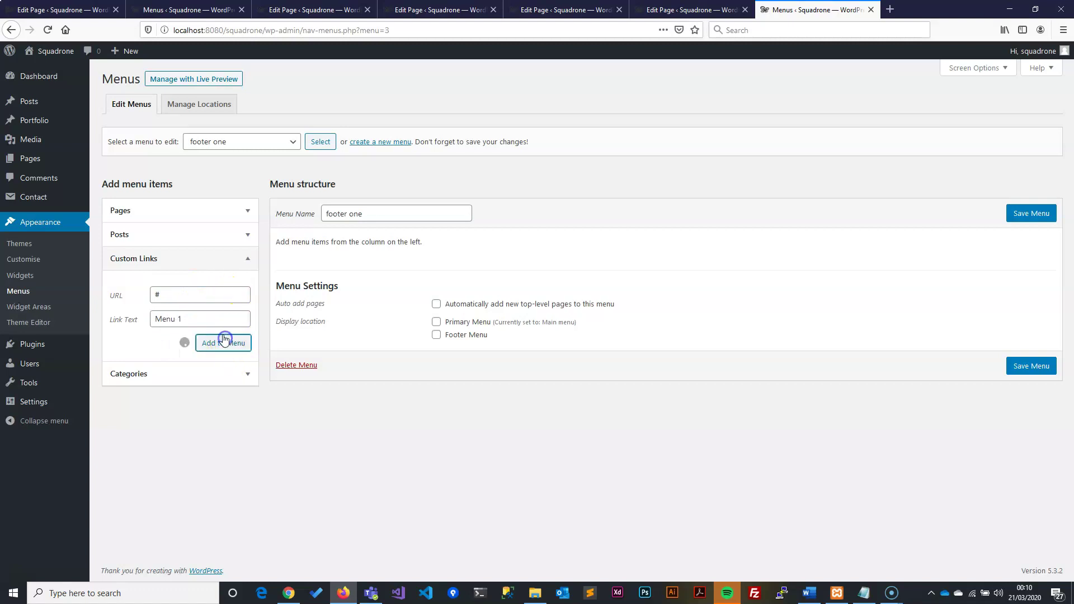
- Add a custom link with URL # and link text "Menu 2" to the footer one menu
left_click(193, 295)
type("#")
key("Tab")
type("Menu ")
type("2")
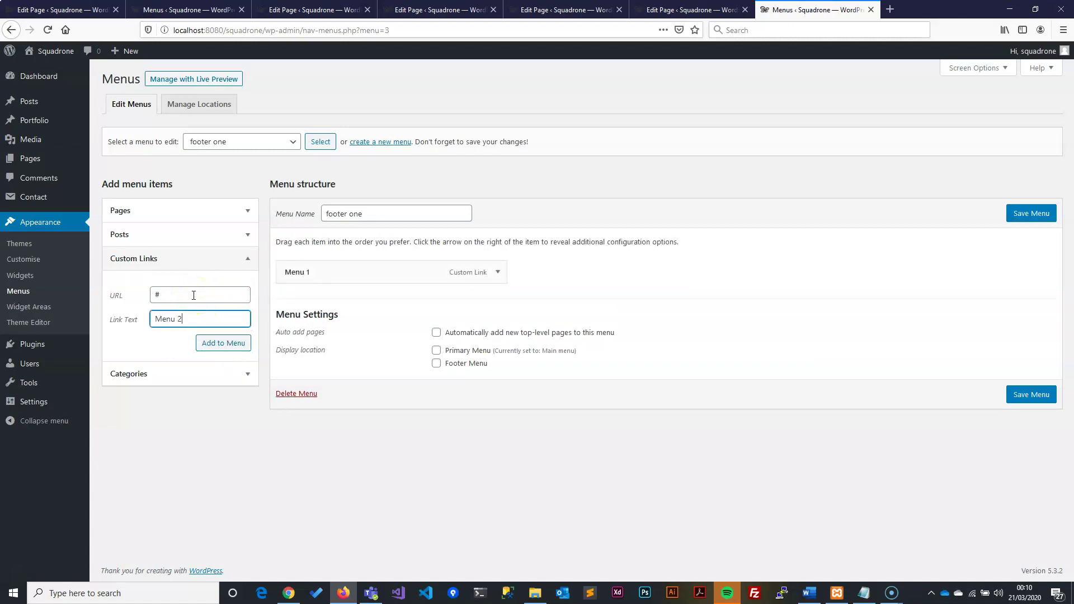
left_click(232, 346)
- Add a custom link with URL # and link text "Menu 3" to the footer one menu
left_click(191, 292)
type("Menu ")
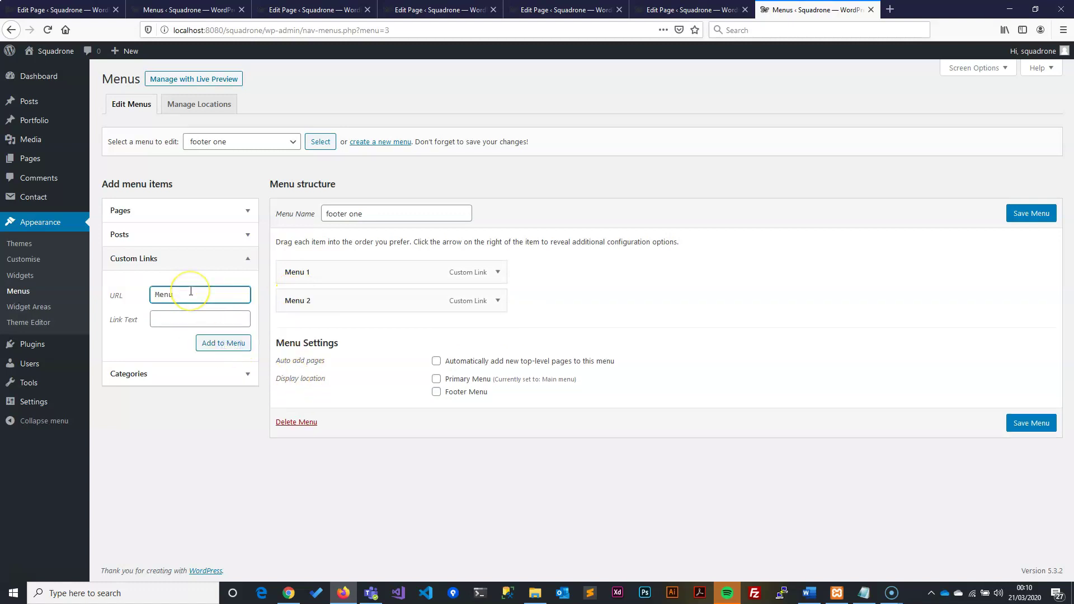
type("#")
key("Tab")
type("M")
left_click(190, 344)
key("BackSpace")
type("3")
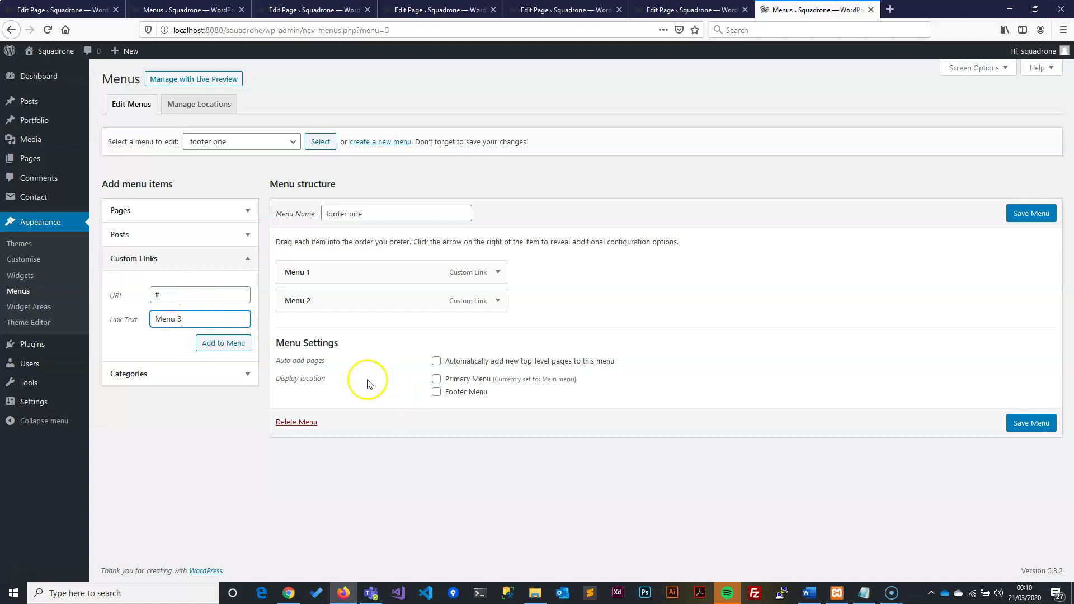
left_click(207, 343)
- Add a custom link with URL # and link text "Menu 4", and save the footer one menu
type("Menu 4")
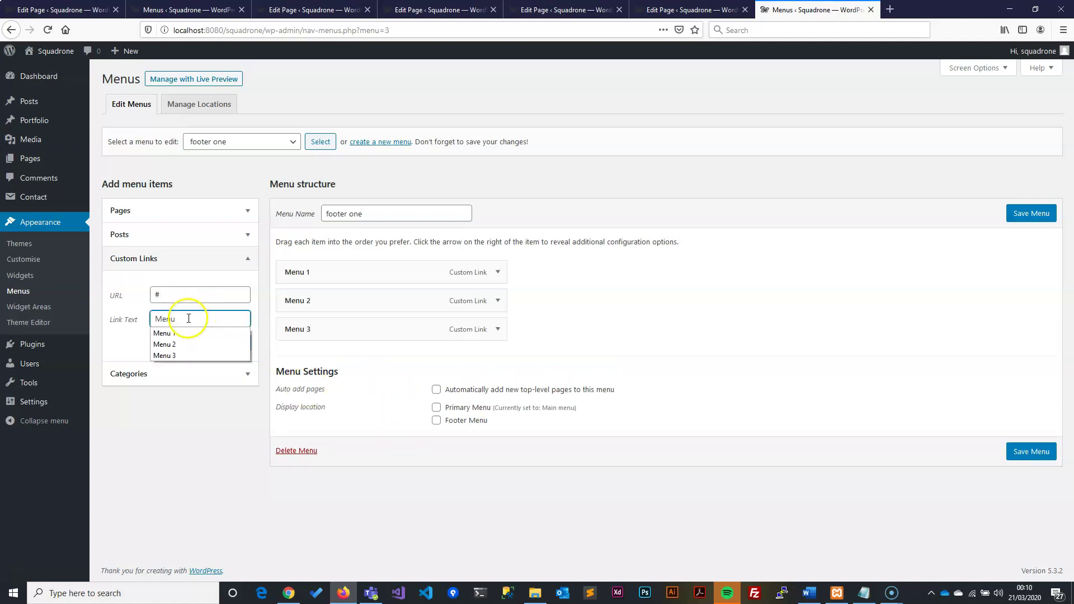
left_click(232, 345)
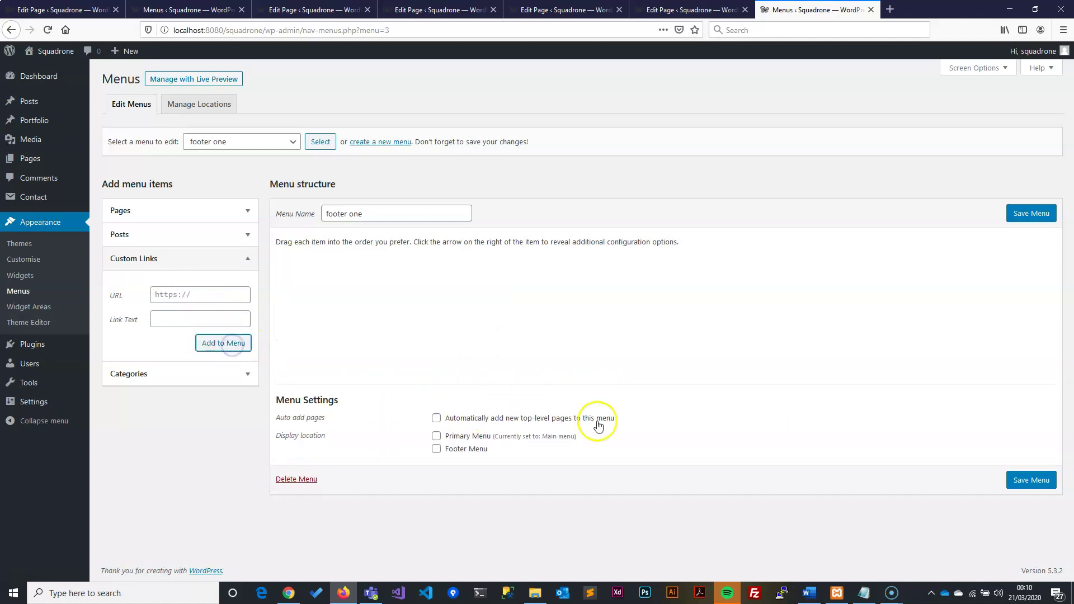
left_click(1041, 482)
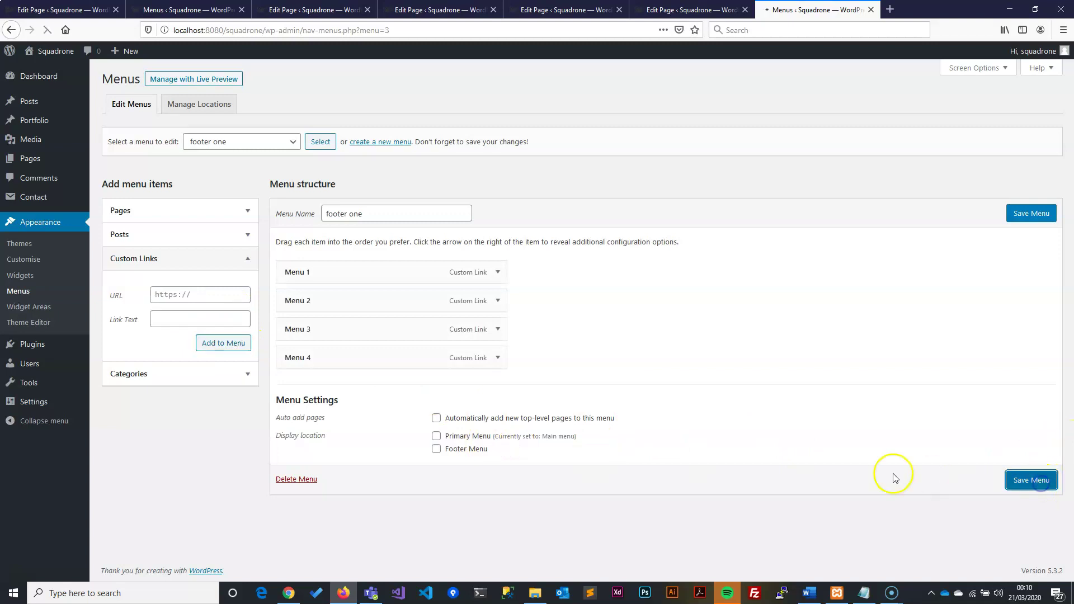
- Return to the Footer page's editor and reload it
left_click(671, 9)
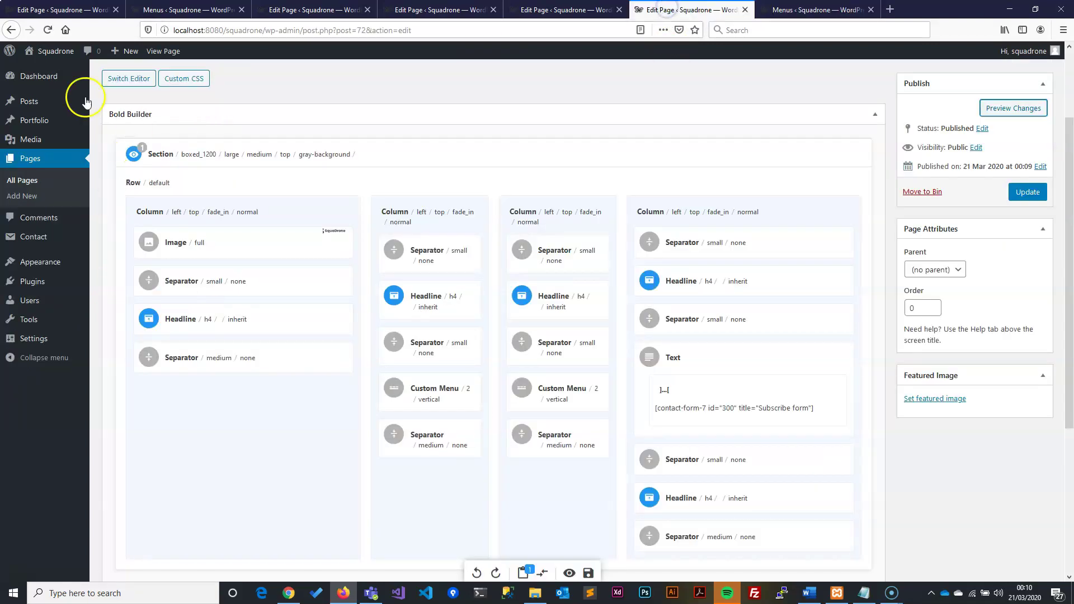
left_click(47, 31)
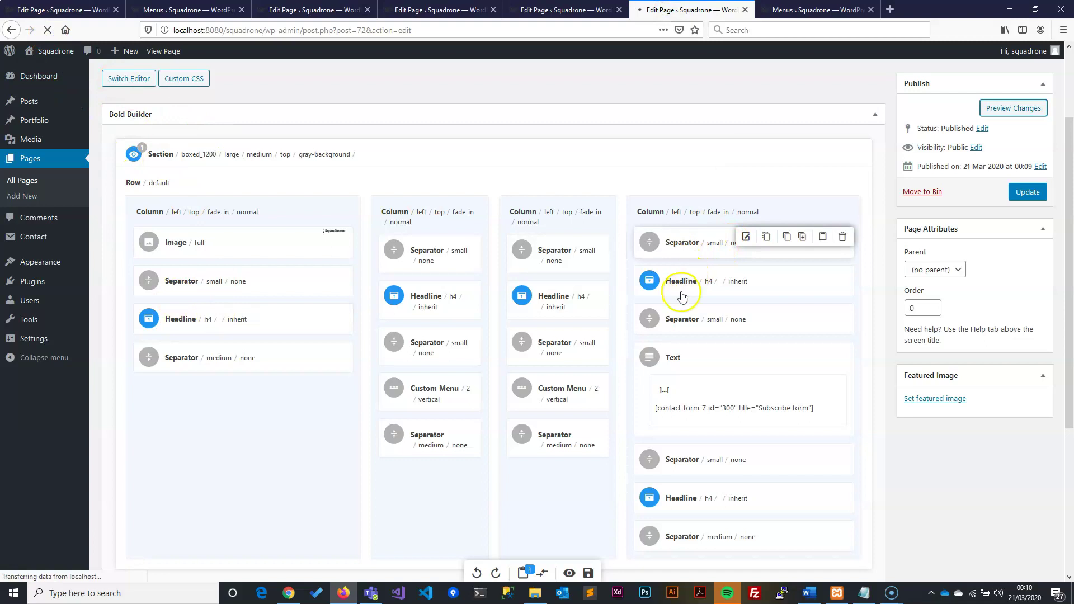
scroll(581, 335, "down", 2)
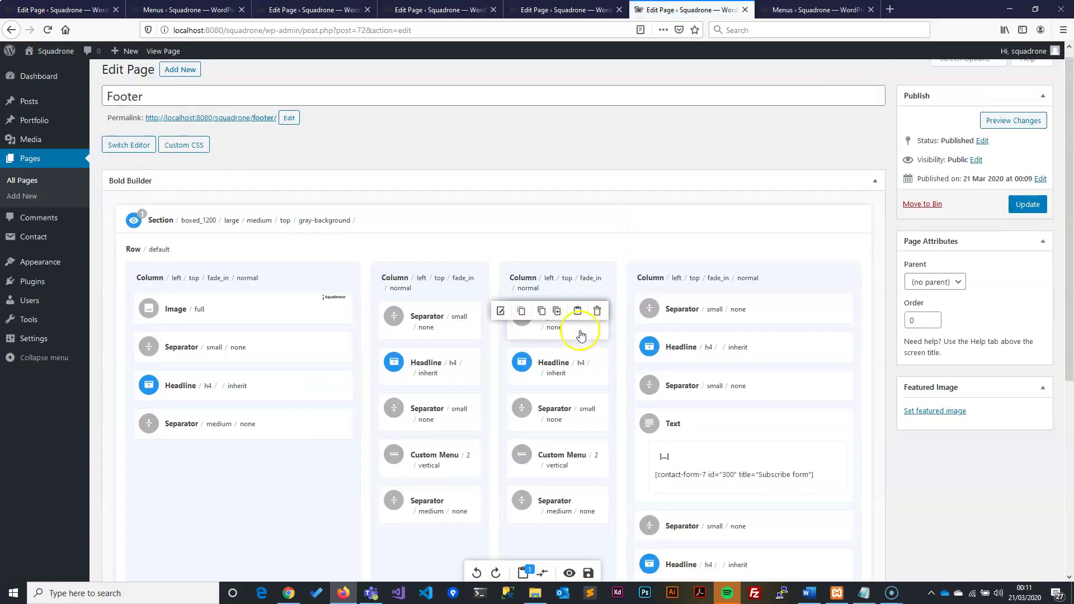
- Switch the second column's Custom Menu to footer one and submit it
mouse_move(439, 348)
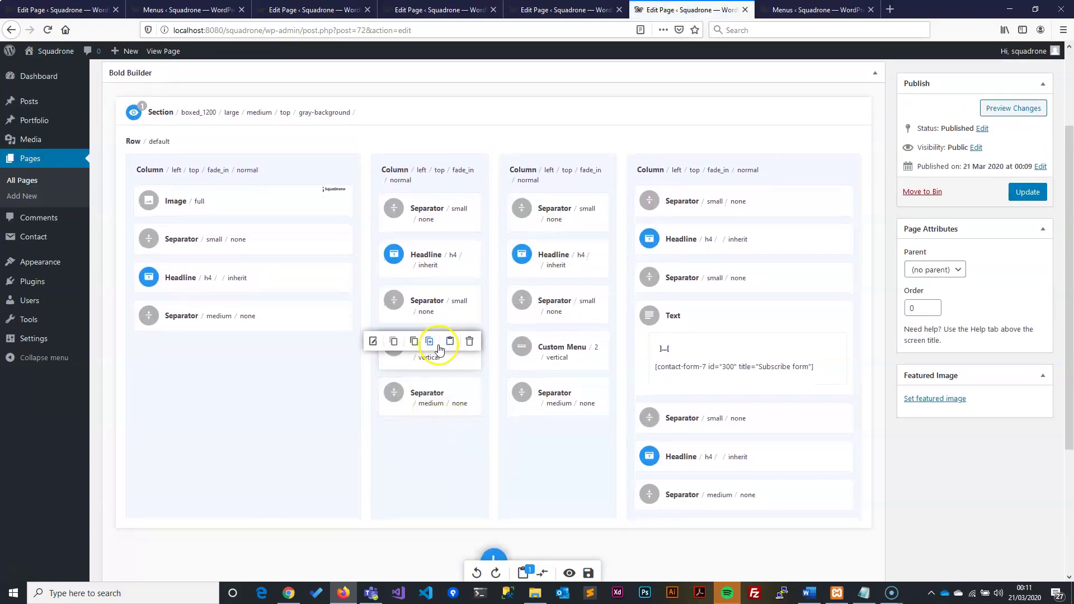
left_click(373, 342)
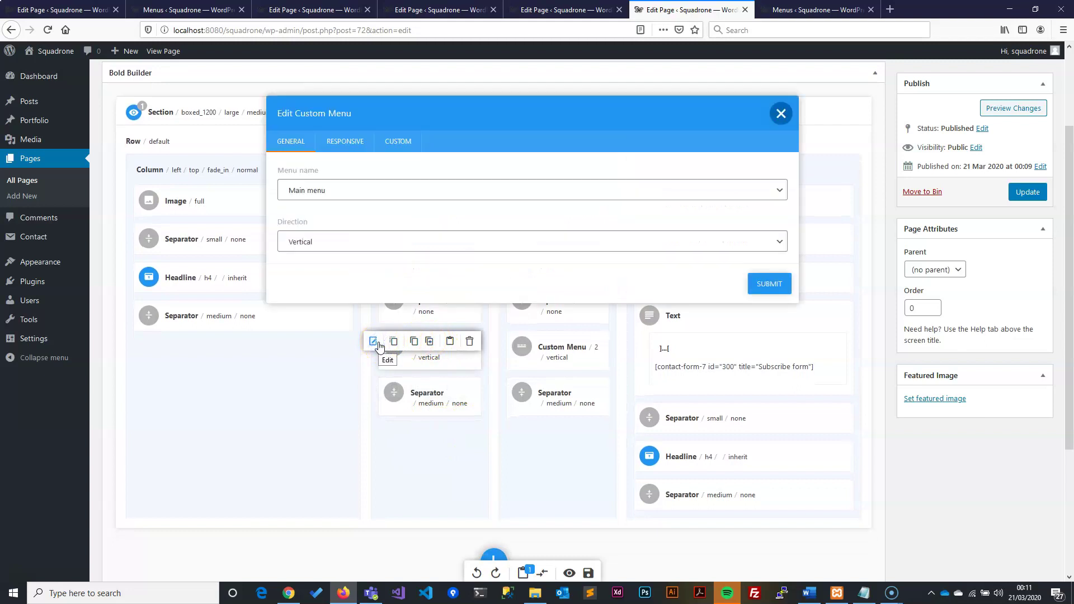
left_click(324, 240)
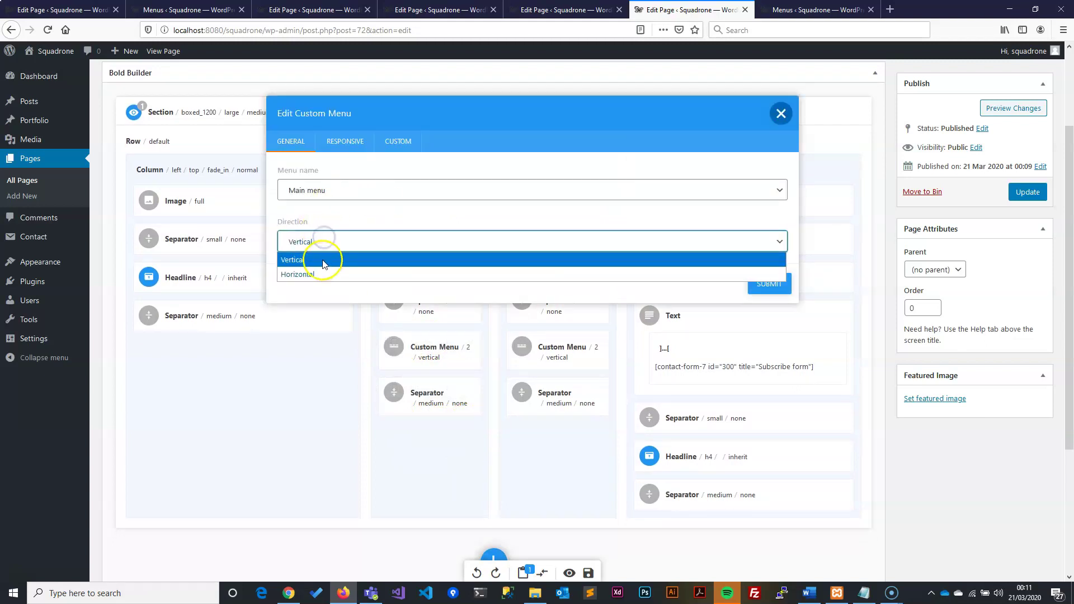
left_click(330, 189)
left_click(317, 207)
left_click(761, 290)
- Switch the third column's Custom Menu to footer one, submit it, and update the Footer page
left_click(499, 340)
left_click(345, 192)
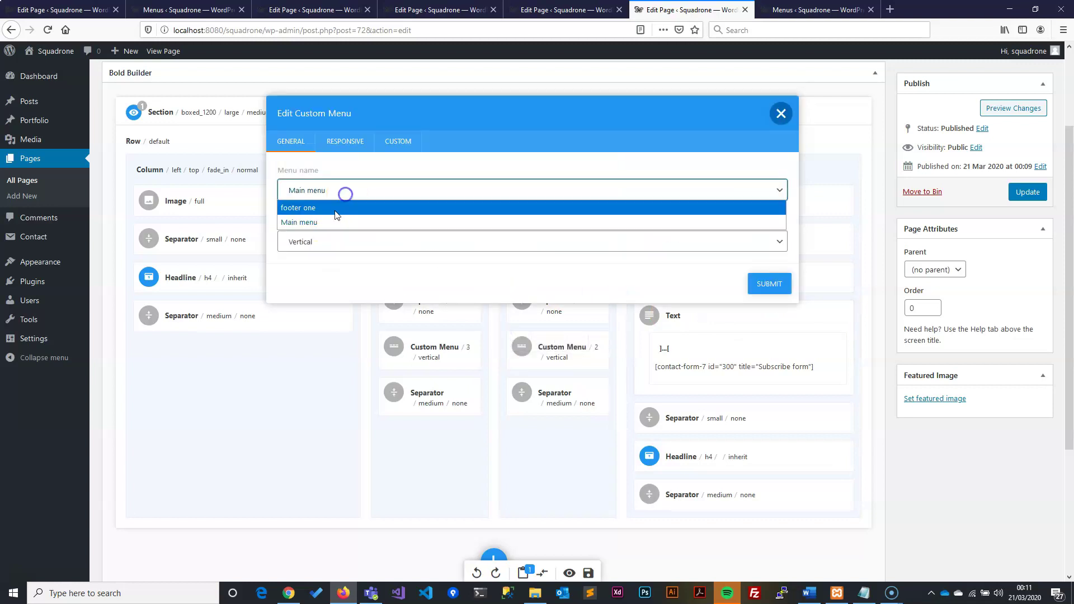
left_click(313, 208)
left_click(760, 284)
left_click(1035, 199)
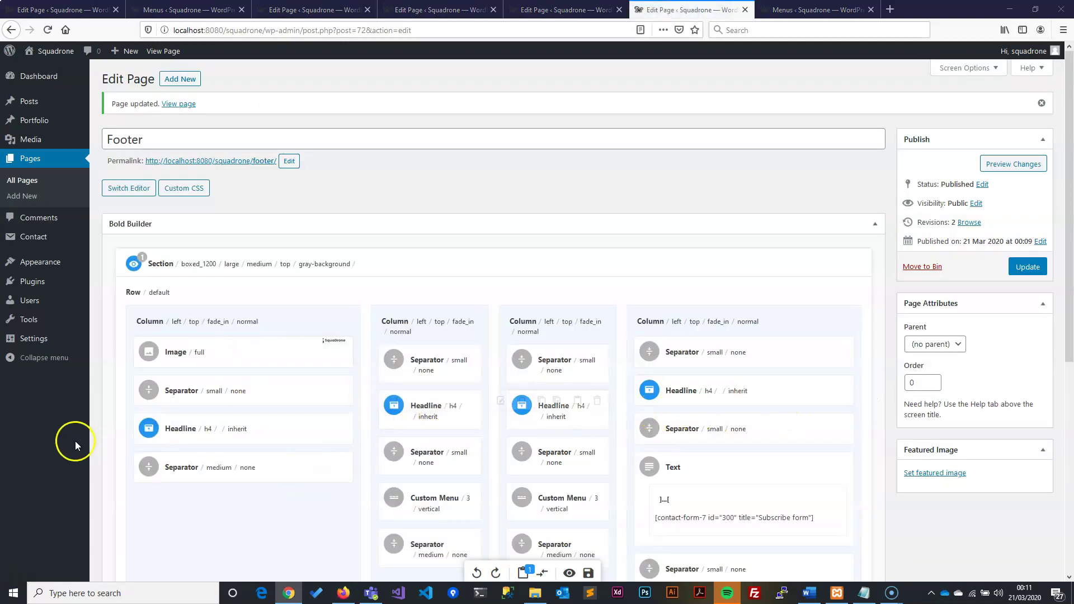
- Set the second column headline's superheadline to "MENU TITLE1", clear its subheadline, and submit it
left_click(204, 426)
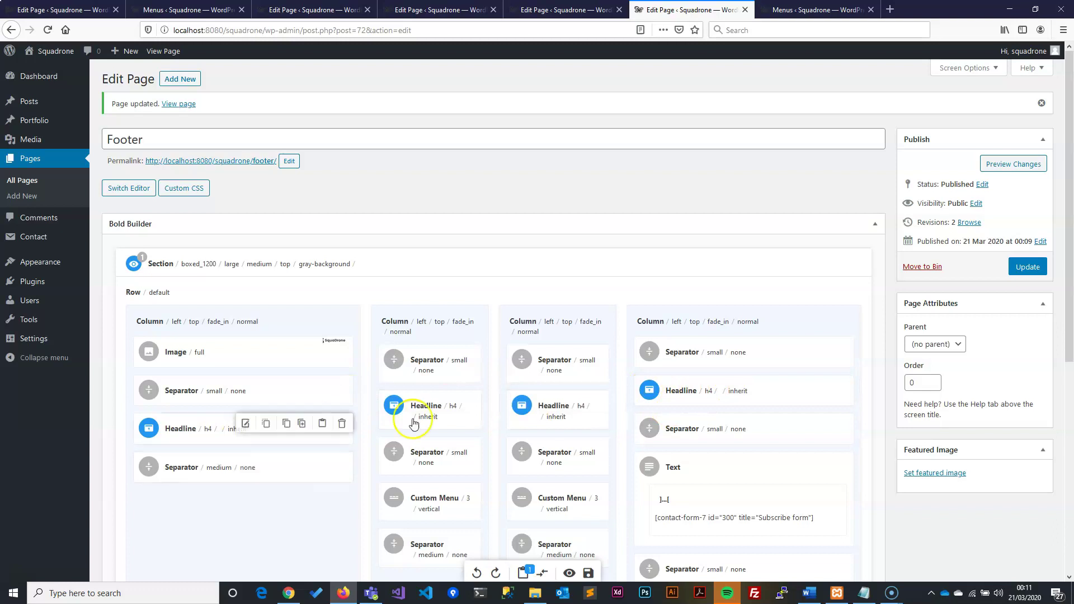
left_click(373, 401)
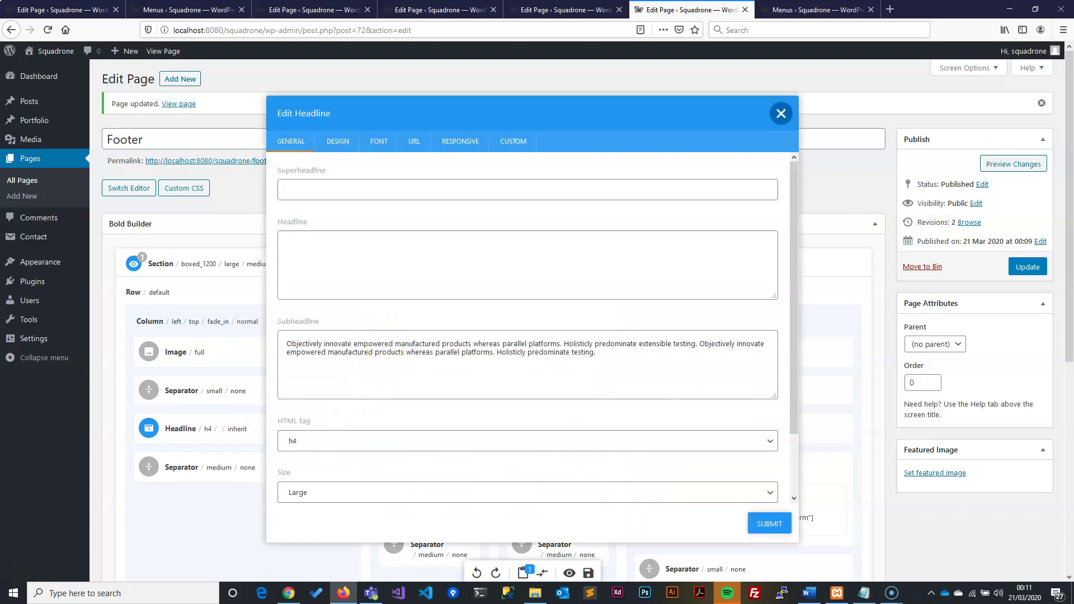
key("alt+Tab")
left_click(636, 342)
key("ctrl+a")
key("BackSpace")
left_click(324, 186)
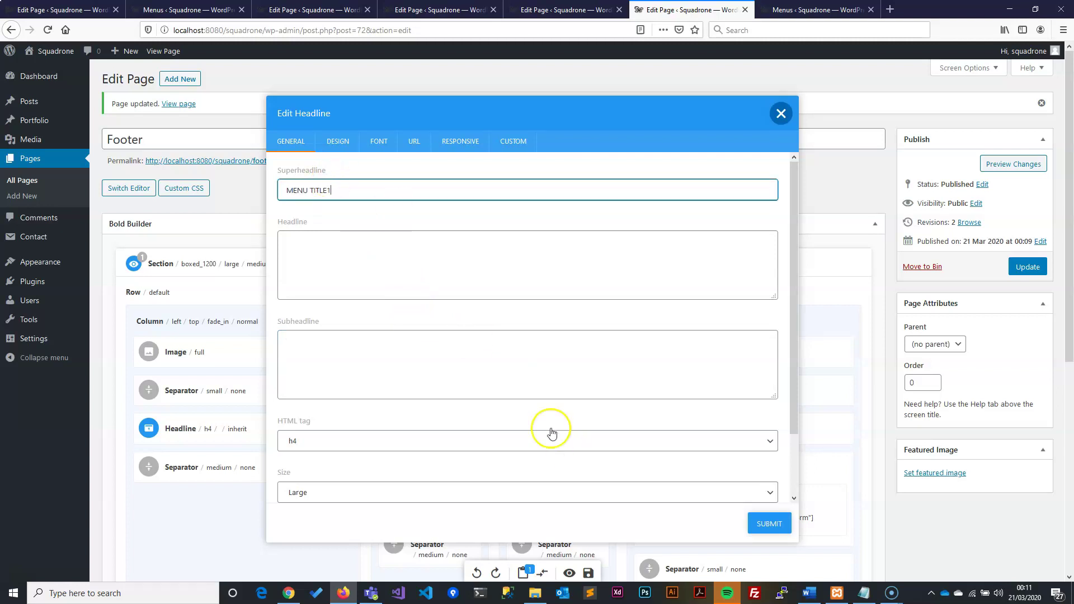
key("Escape")
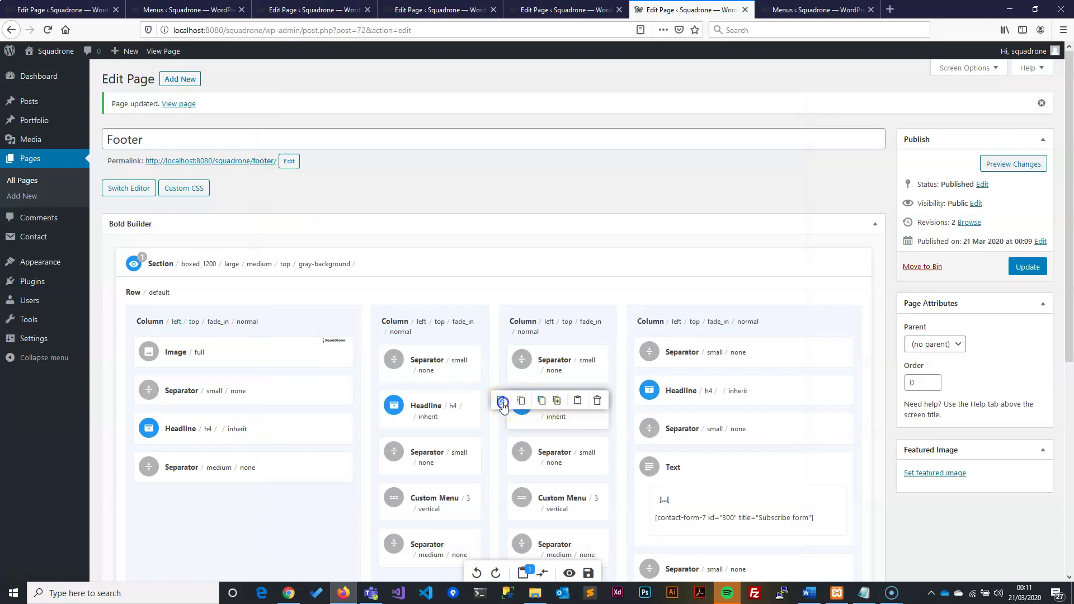
- Set the third column headline's superheadline to "MENU TITLE2" with an empty subheadline, and submit it
left_click(503, 402)
left_click(322, 188)
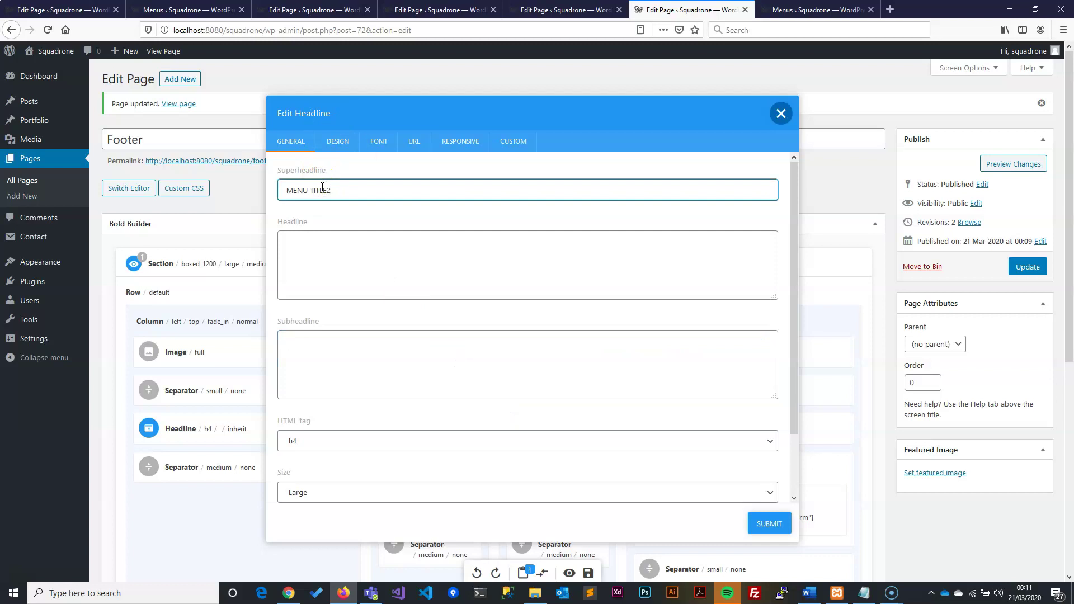
left_click(334, 141)
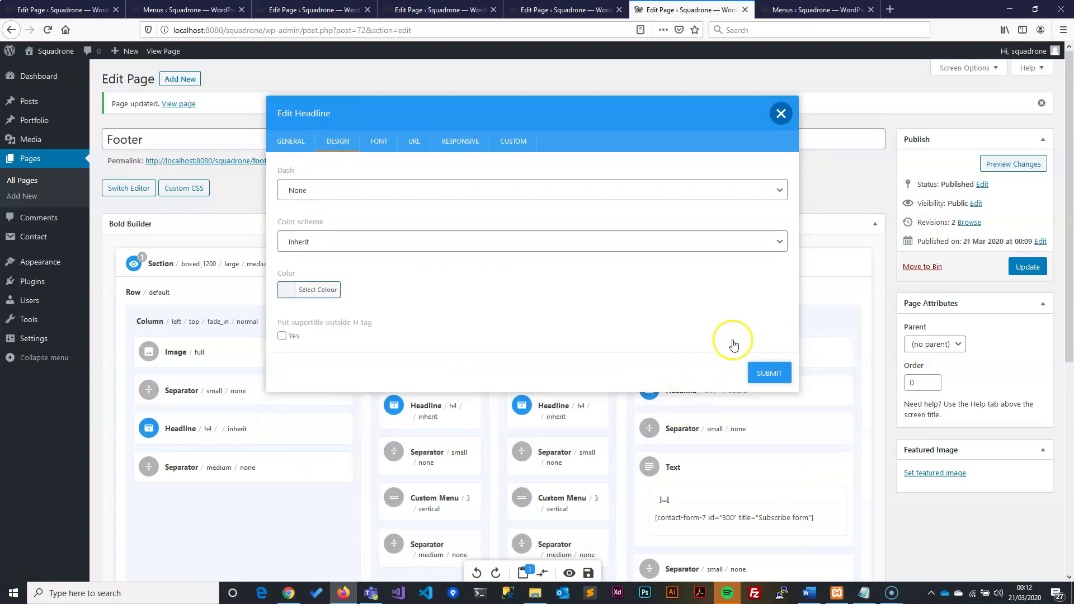
left_click(769, 373)
- Set the superheadline of the fourth column's upper headline to "SUBSCRIBE NOW", clear its subheadline, and submit it
left_click(746, 383)
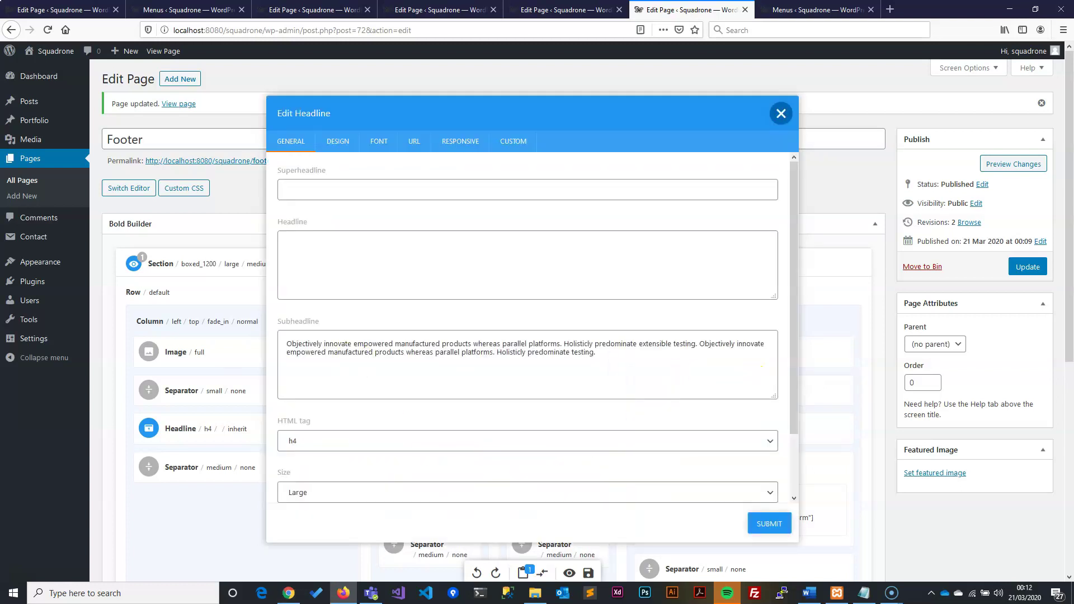
key("alt+Tab")
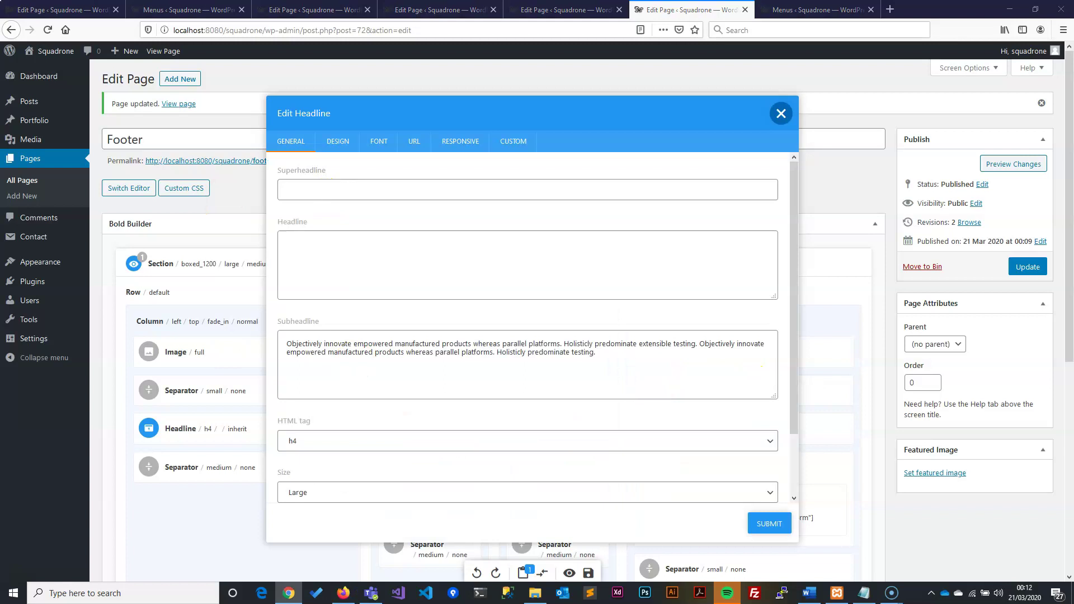
left_click(364, 196)
type("SUBSCRIBE NOW")
left_click(439, 348)
key("ctrl+a")
key("BackSpace")
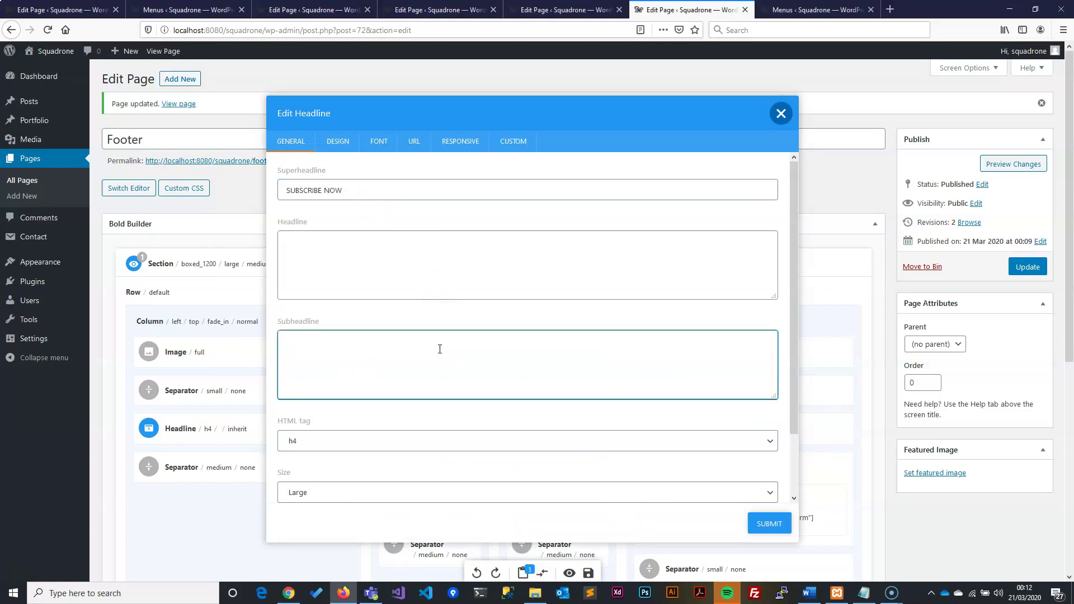
left_click(761, 526)
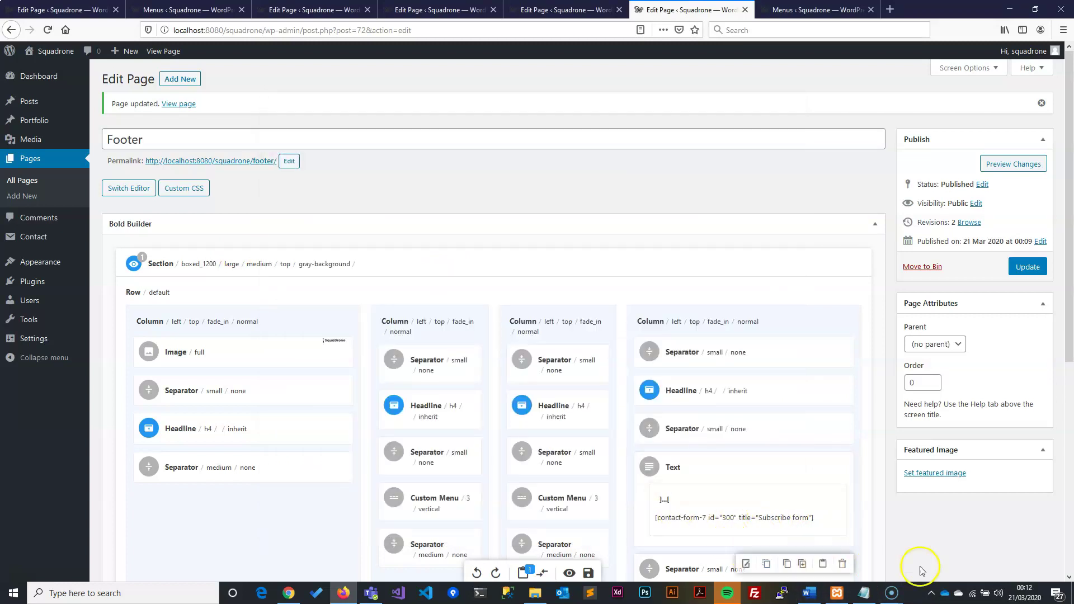
- Set the fourth column's lower headline subheadline to "Objectively innovate empowered manufactured products whereas parallel platforms.", submit it, and update the page
scroll(888, 519, "down", 3)
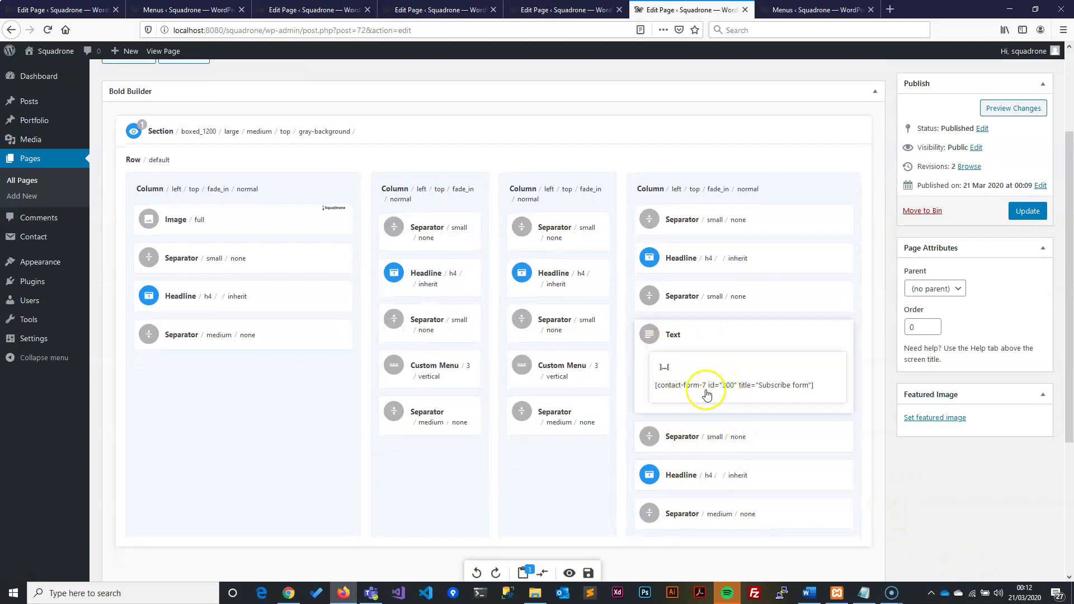
key("alt+Tab")
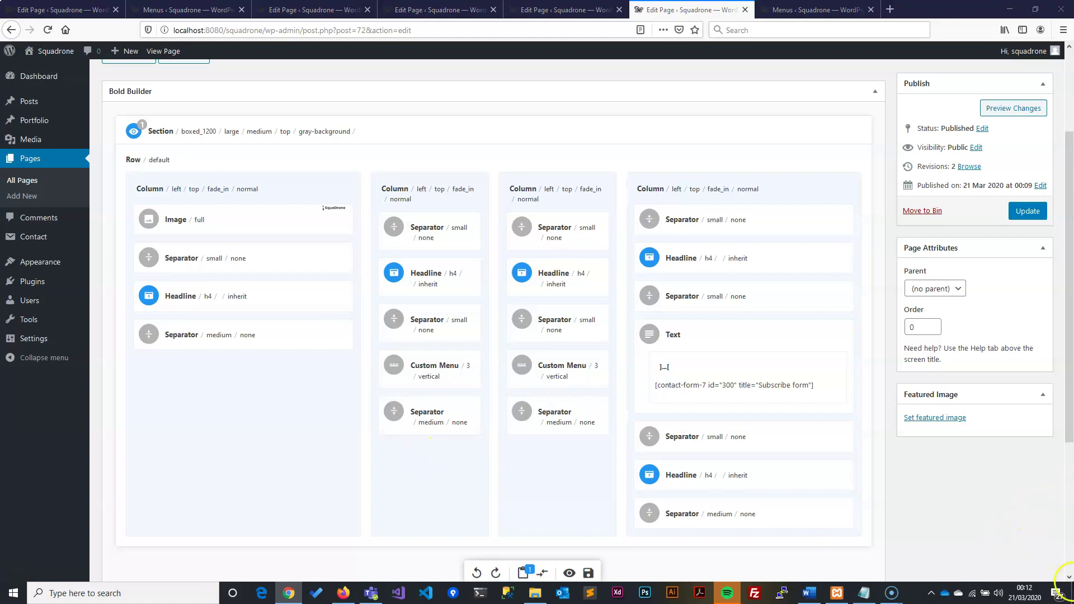
left_click(751, 474)
left_click(605, 362)
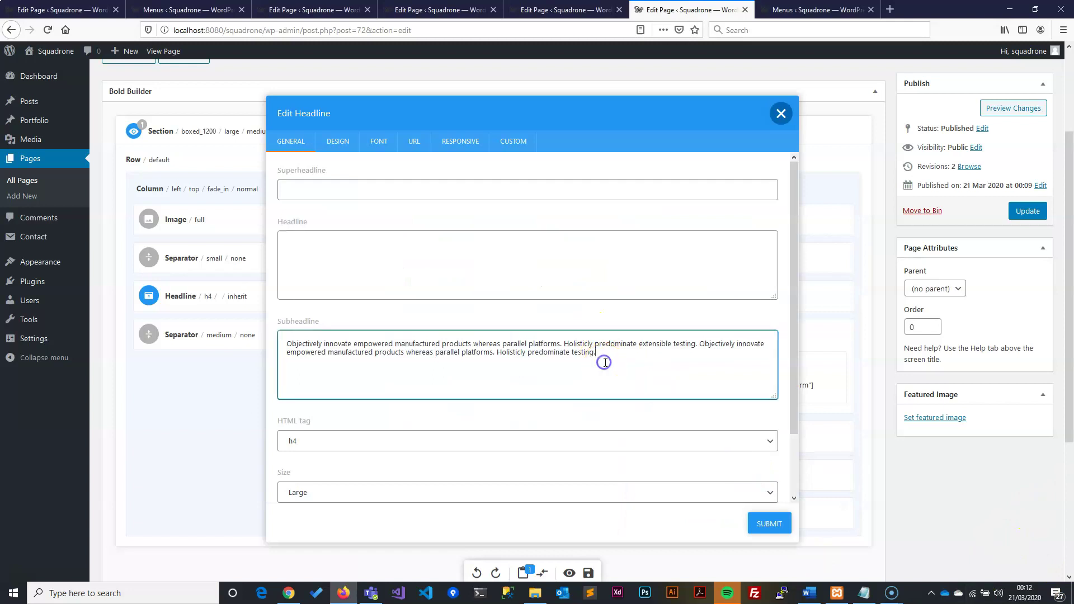
key("ctrl+a")
key("BackSpace")
type("Objectively innovate empowered manufactured products whereas parallel platforms.")
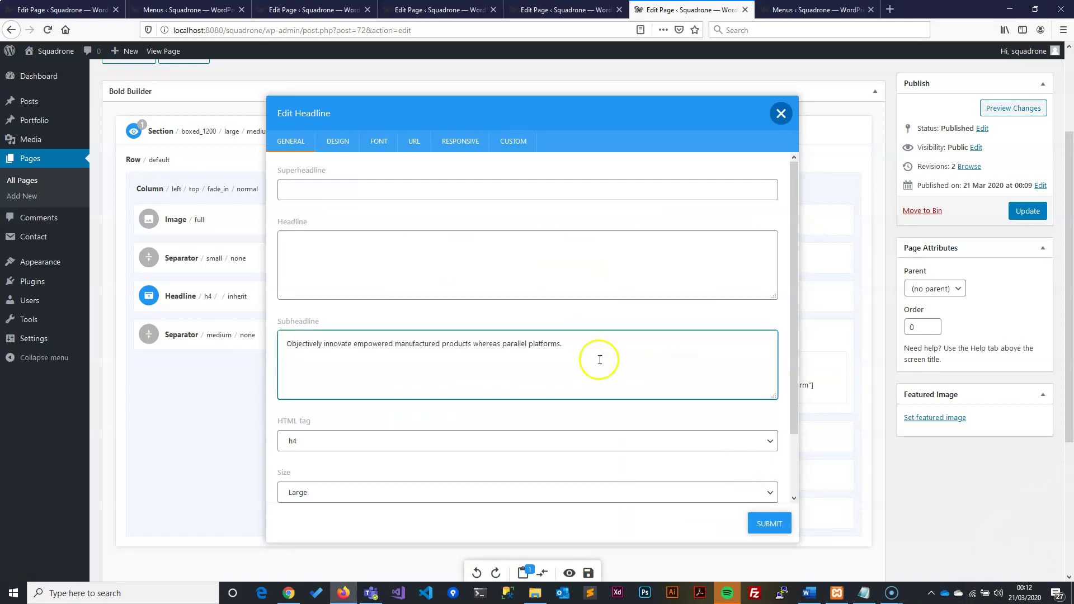
left_click(770, 524)
left_click(1027, 211)
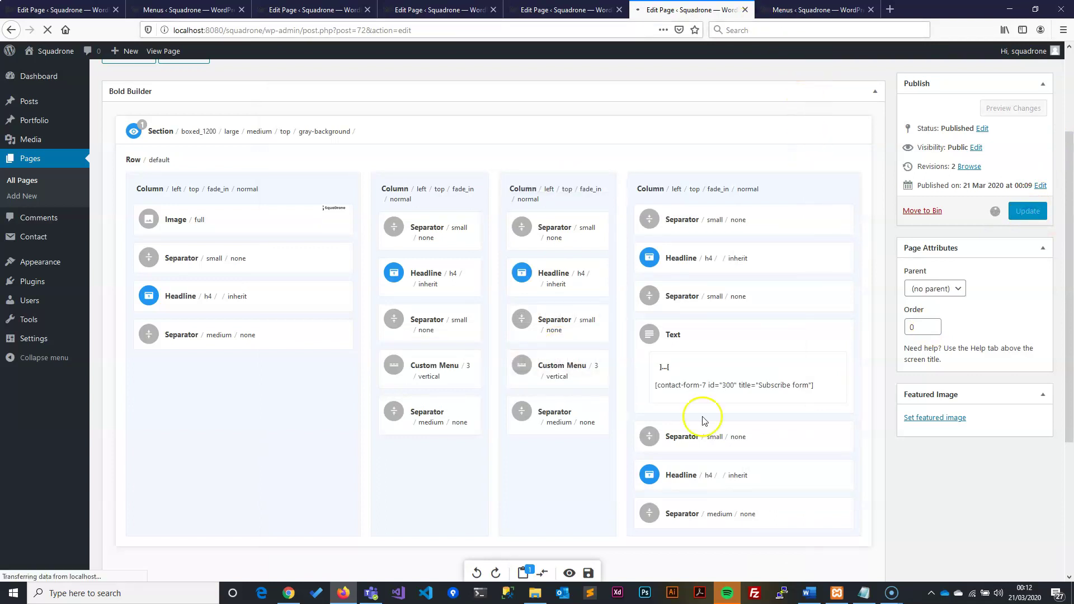
- Preview the Footer page's changes and inspect the rendered four-column footer
left_click(1025, 164)
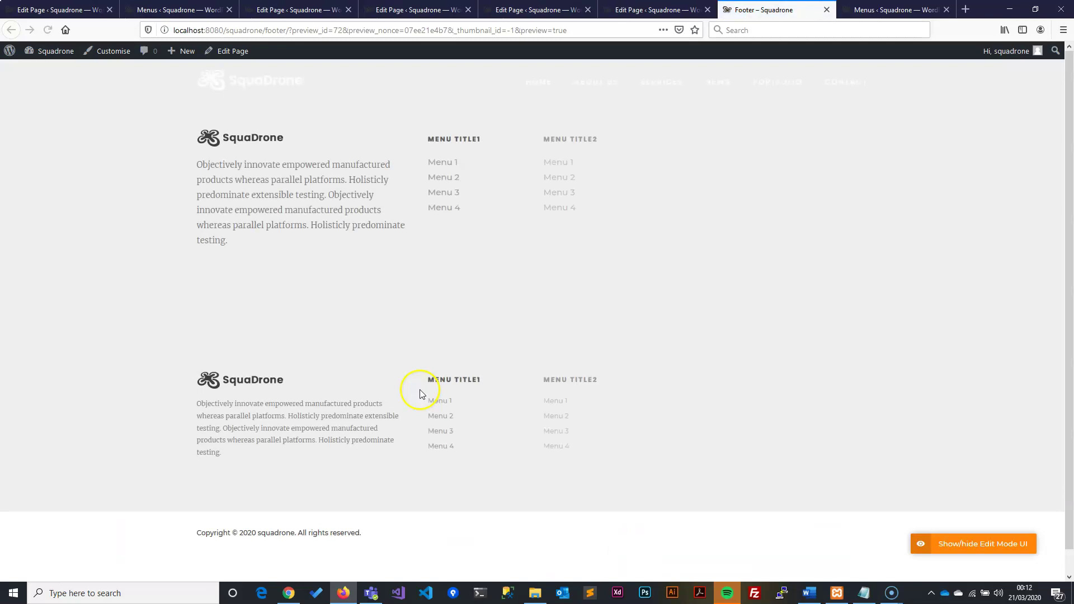
left_click_drag(810, 379, 208, 385)
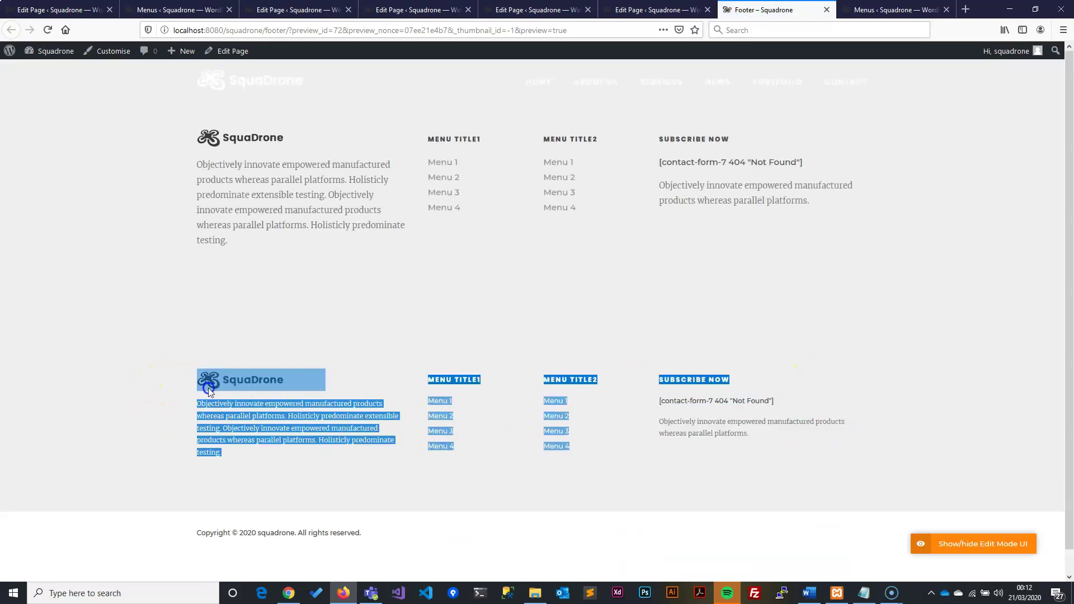
left_click(206, 432)
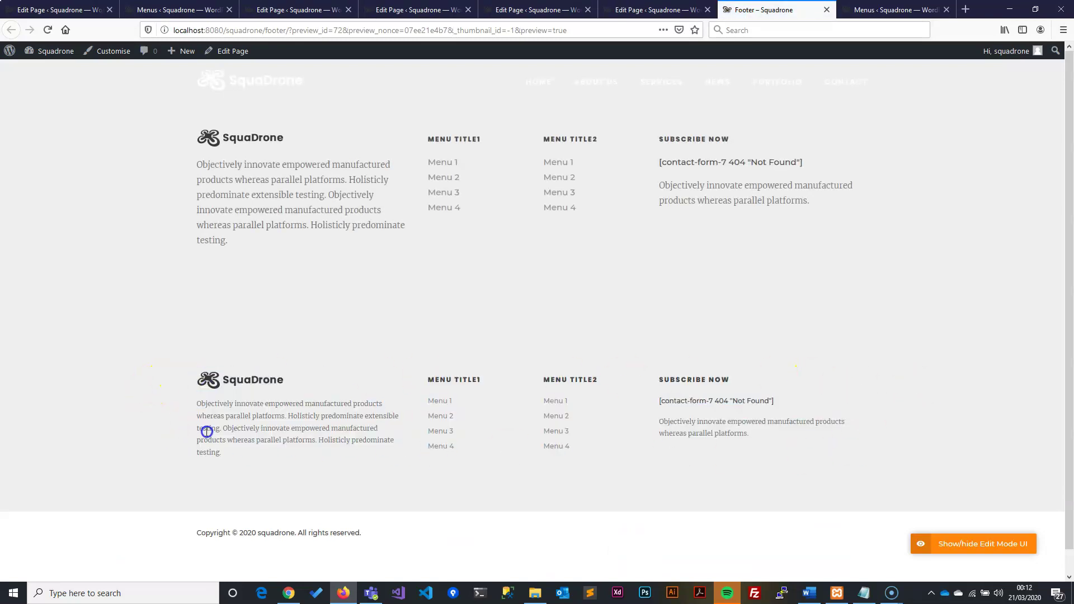
- Open the site's home page and inspect the footer at its end
left_click(235, 84)
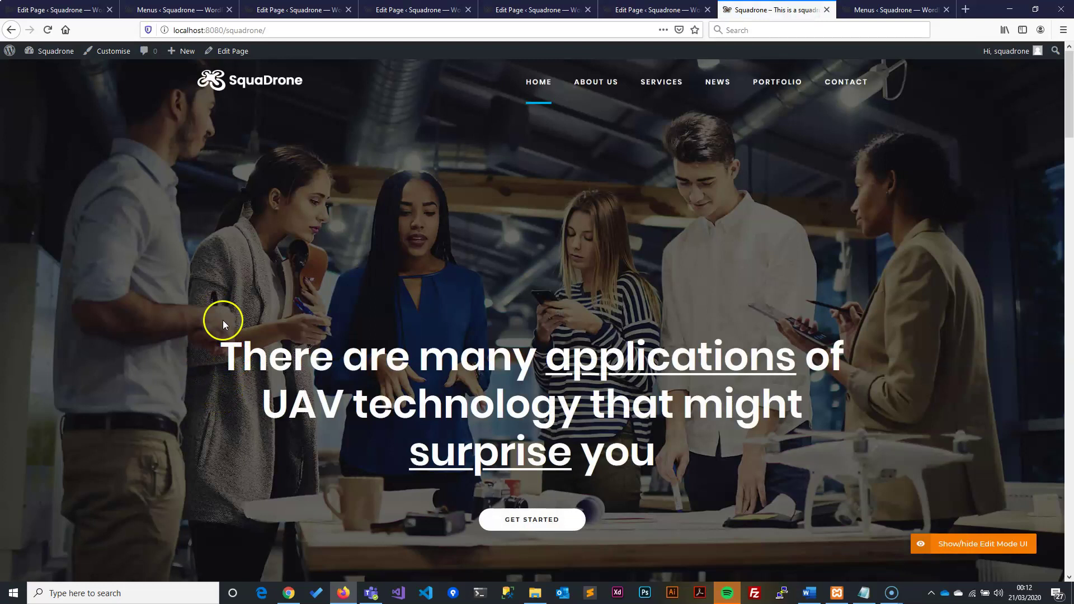
scroll(224, 326, "down", 20)
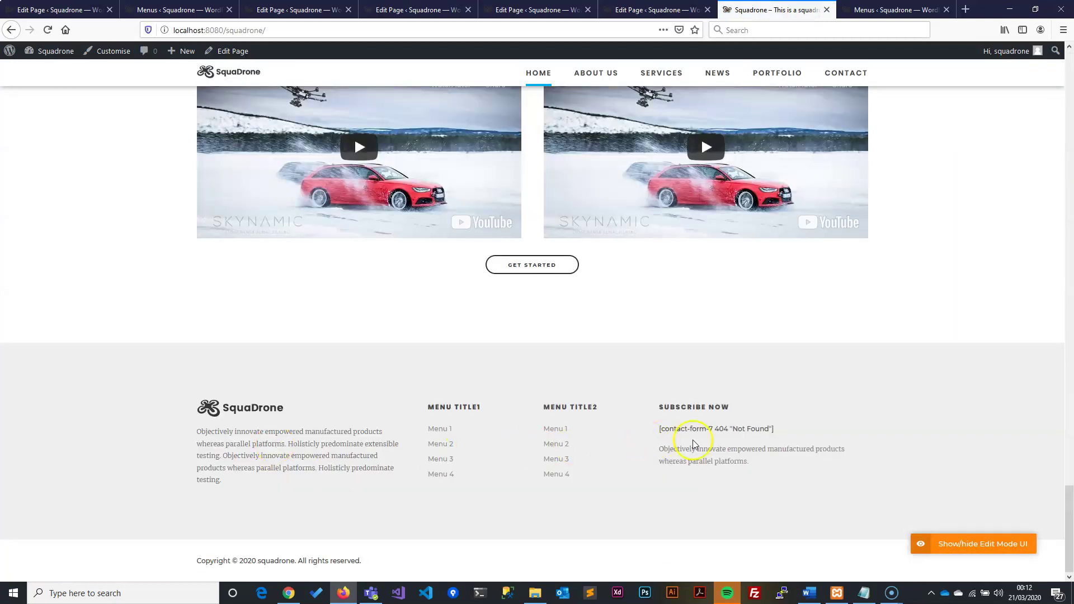
left_click_drag(785, 518, 165, 405)
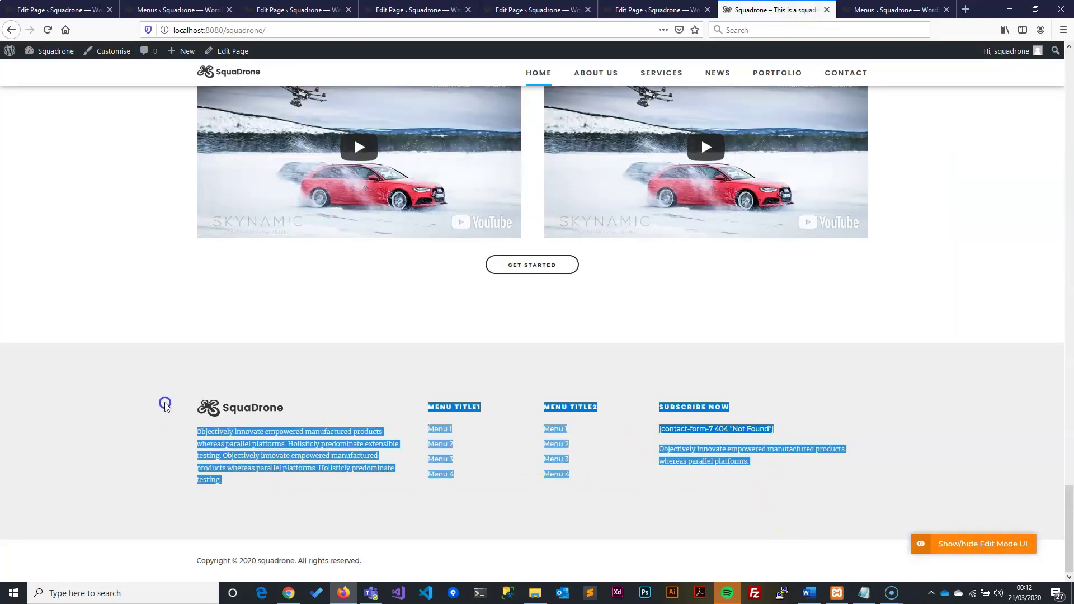
left_click(165, 406)
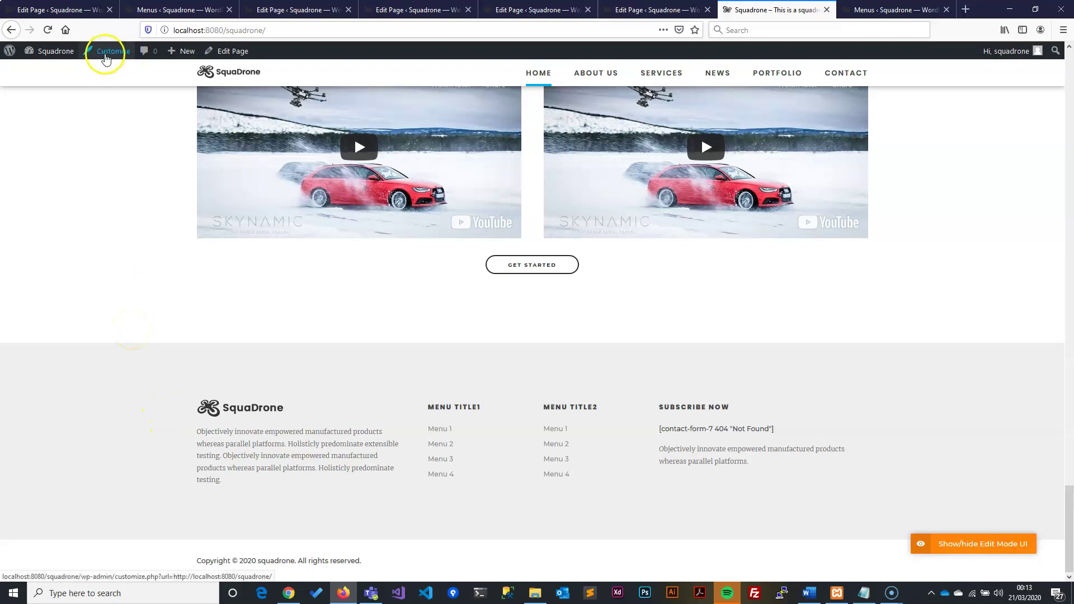
- Open the Header and Footer settings in the site customiser and examine the Footer Page Slug
left_click(112, 51)
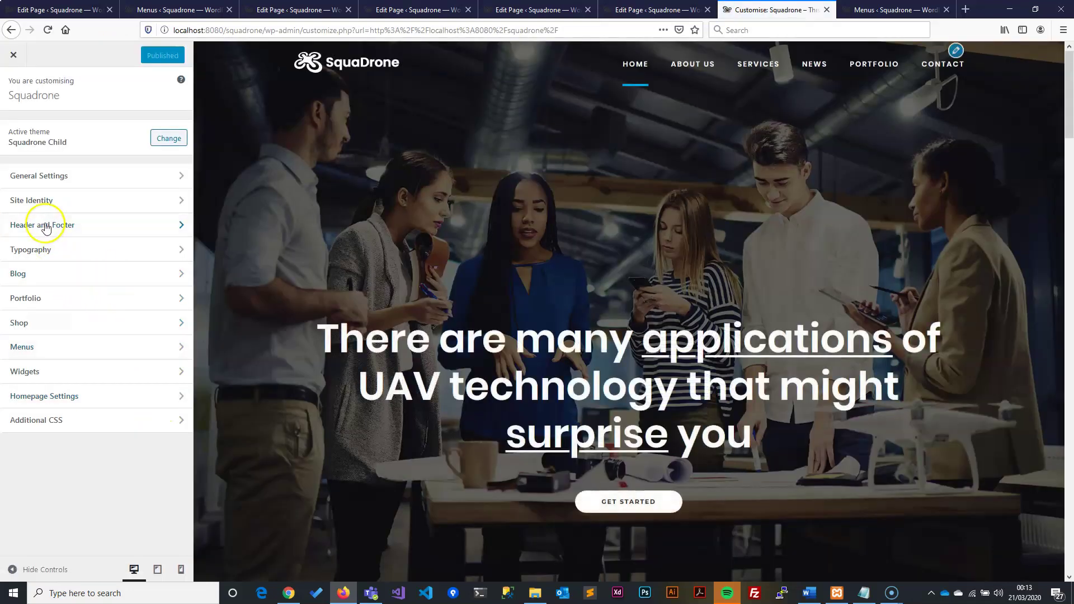
left_click(46, 227)
left_click_drag(47, 481, 14, 481)
left_click(48, 482)
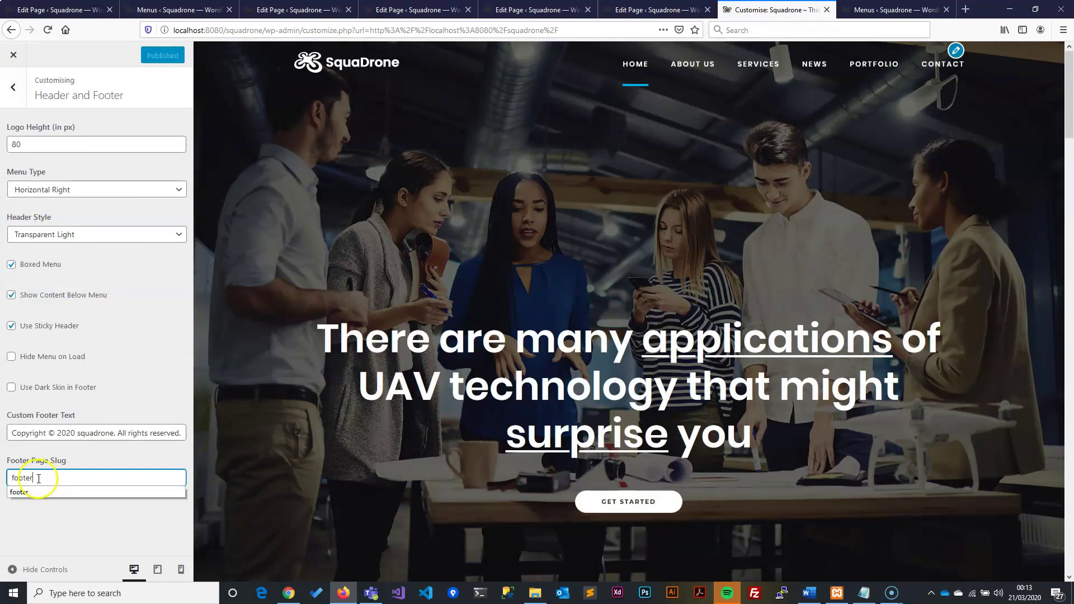
left_click(41, 519)
left_click_drag(38, 479, 8, 478)
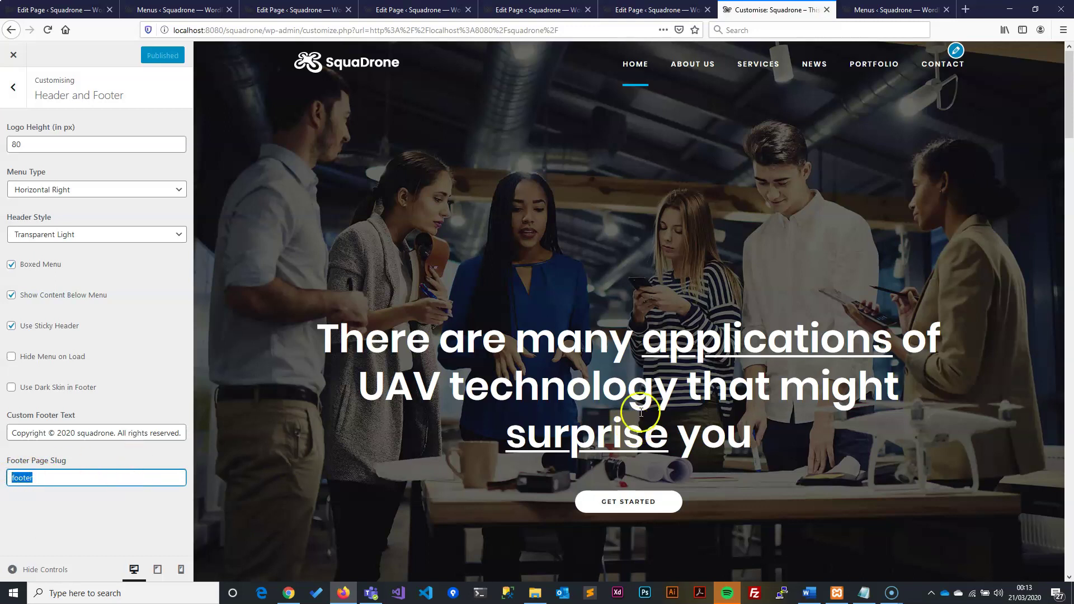
- Try "footer2" as the Footer Page Slug to check its effect on the previewed footer, and restore it to "footer"
scroll(495, 420, "down", 10)
scroll(492, 418, "down", 10)
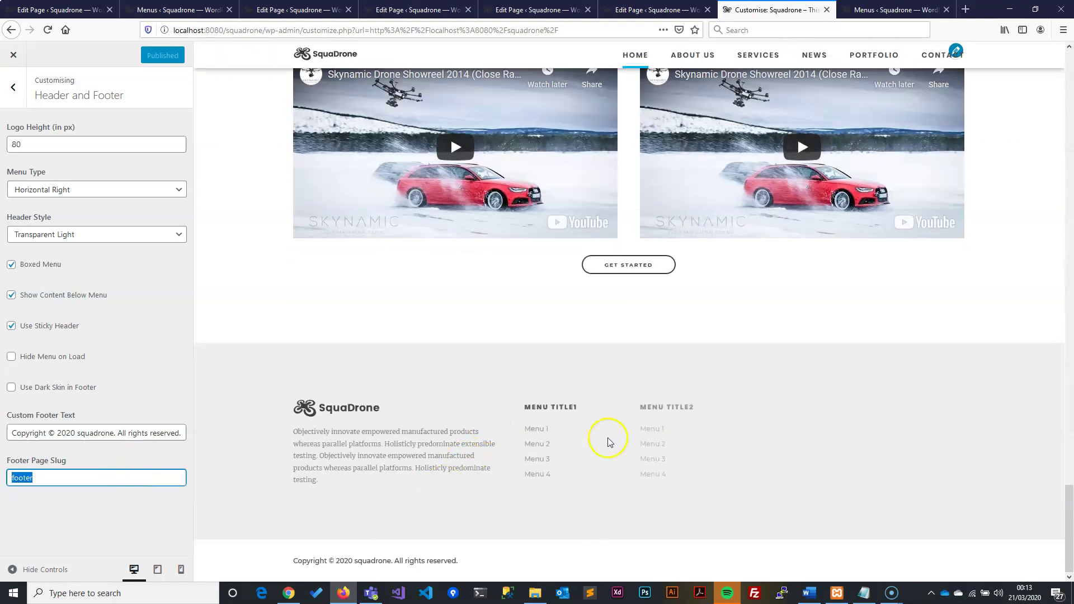
left_click(56, 477)
left_click(56, 477)
type("2")
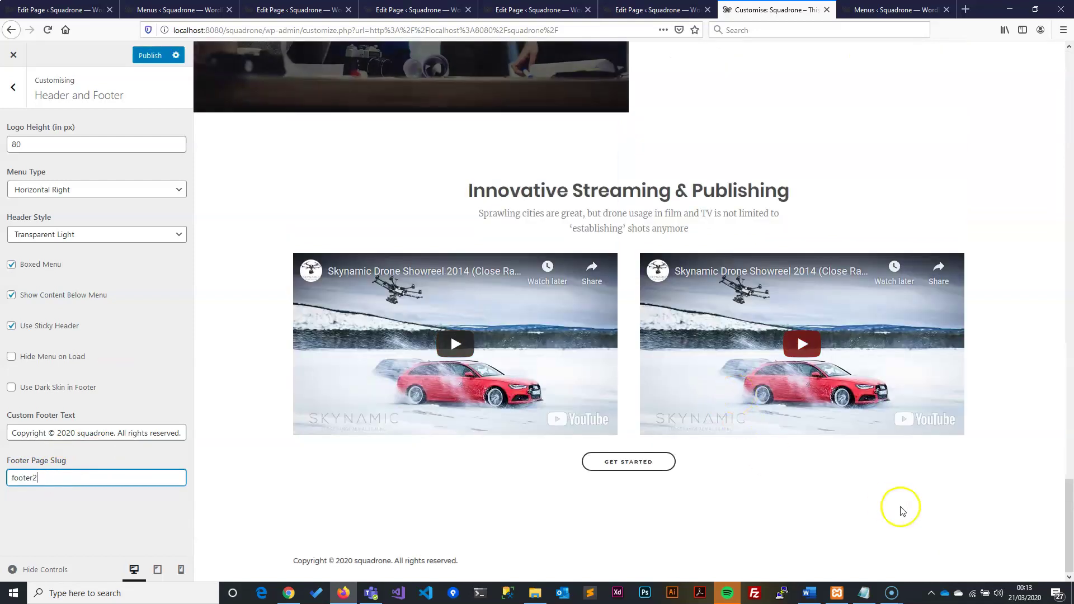
key("BackSpace")
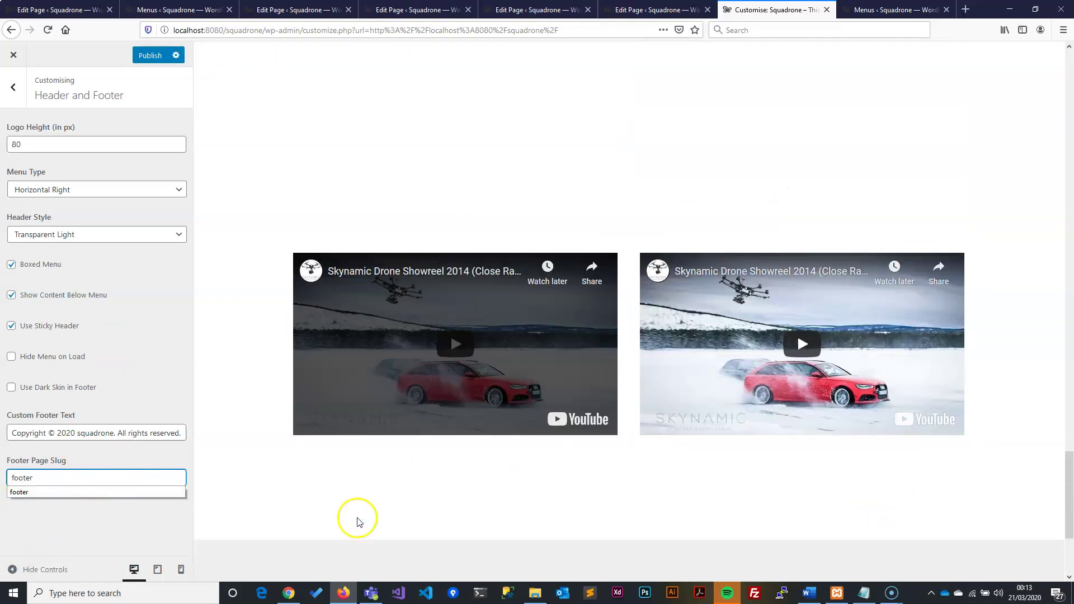
- Publish the Header and Footer settings and close the customiser
scroll(343, 509, "down", 4)
left_click(149, 56)
left_click(21, 60)
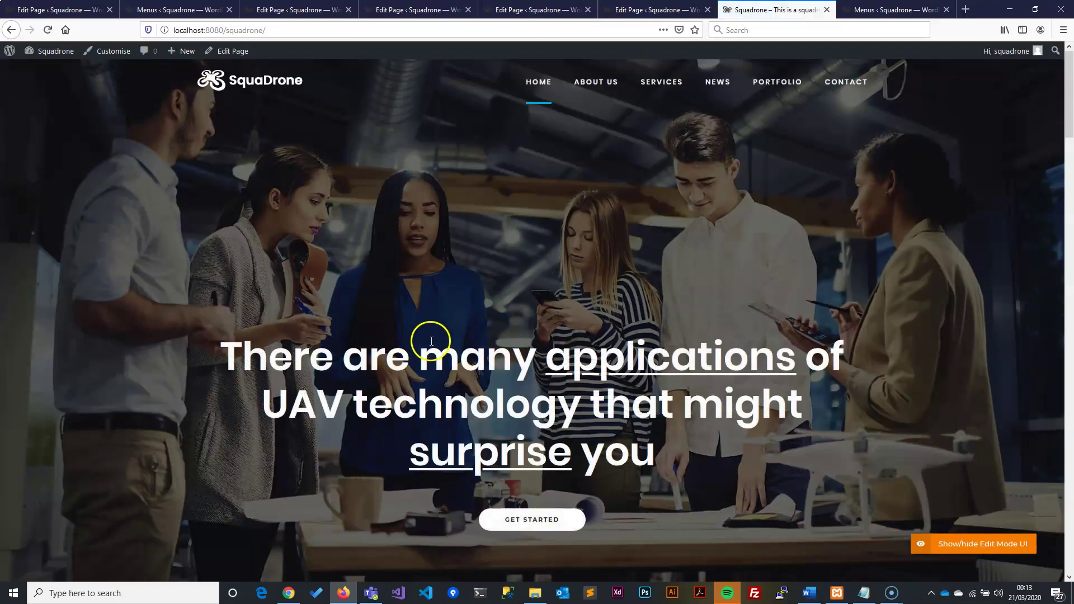
- Review the home page down to its footer, examining the subscribe form's text in the fourth column
scroll(405, 336, "down", 5)
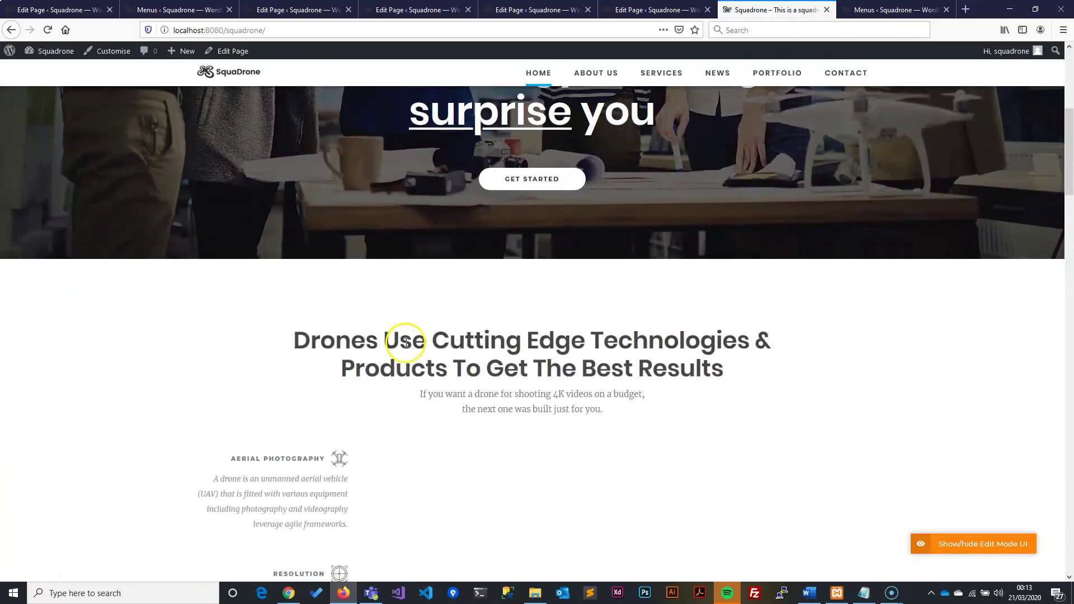
scroll(405, 343, "down", 4)
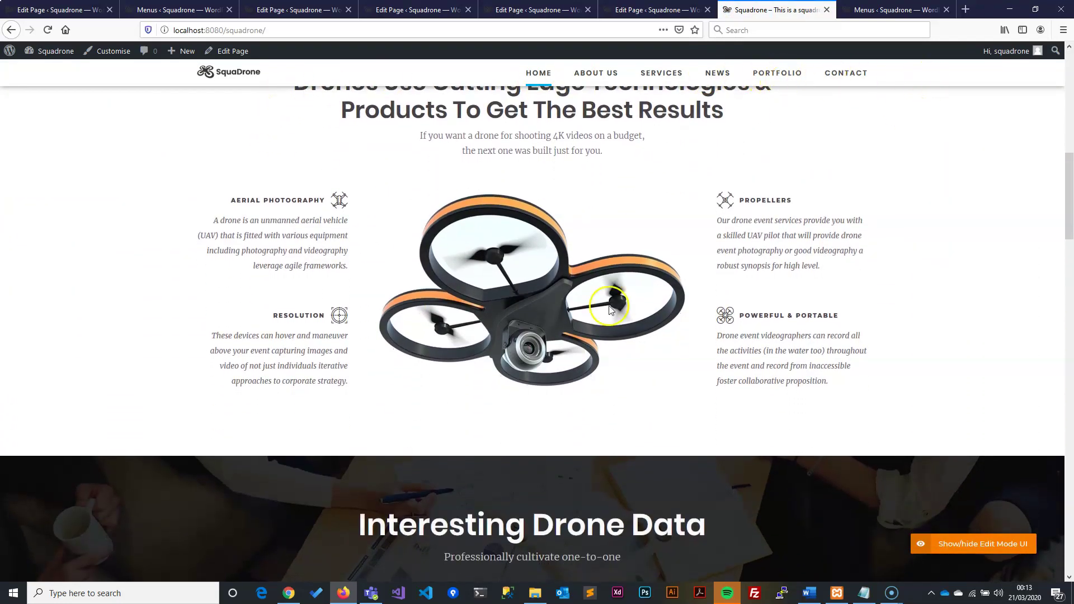
scroll(340, 354, "down", 5)
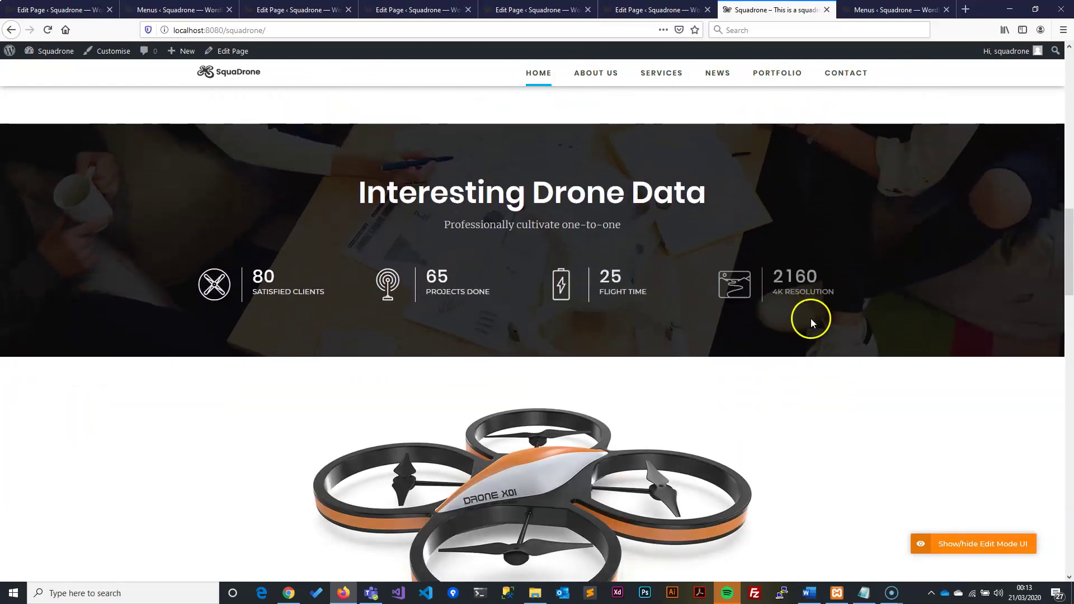
scroll(812, 322, "down", 6)
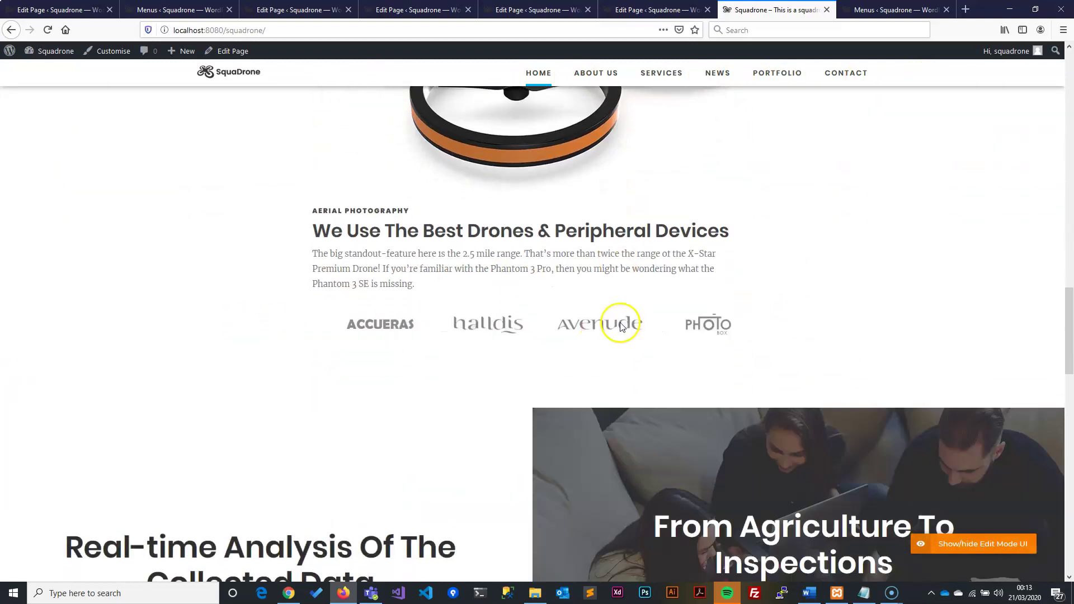
scroll(621, 325, "down", 9)
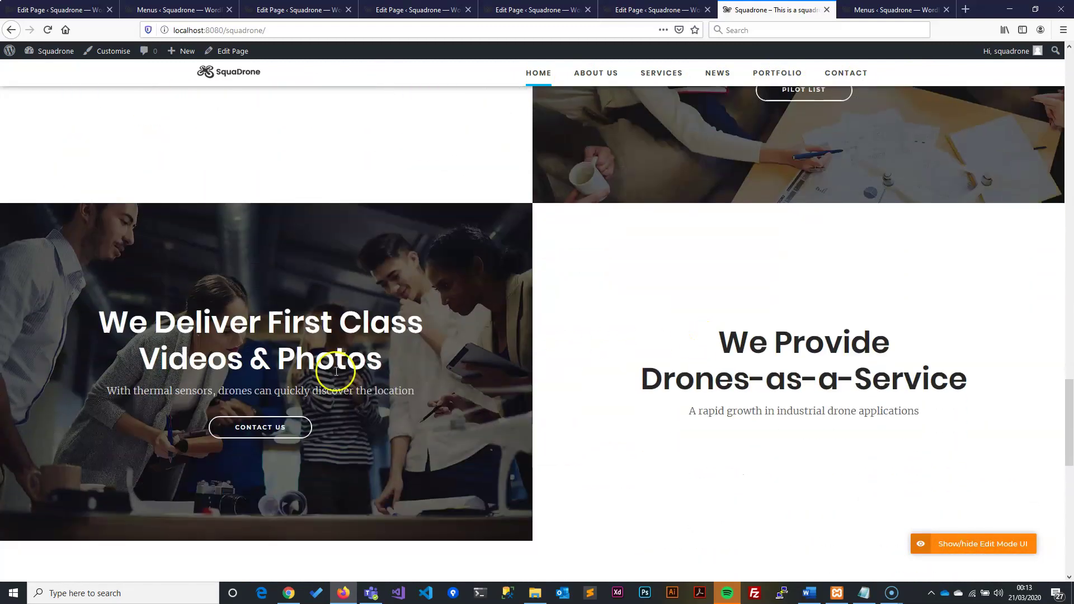
scroll(336, 371, "down", 9)
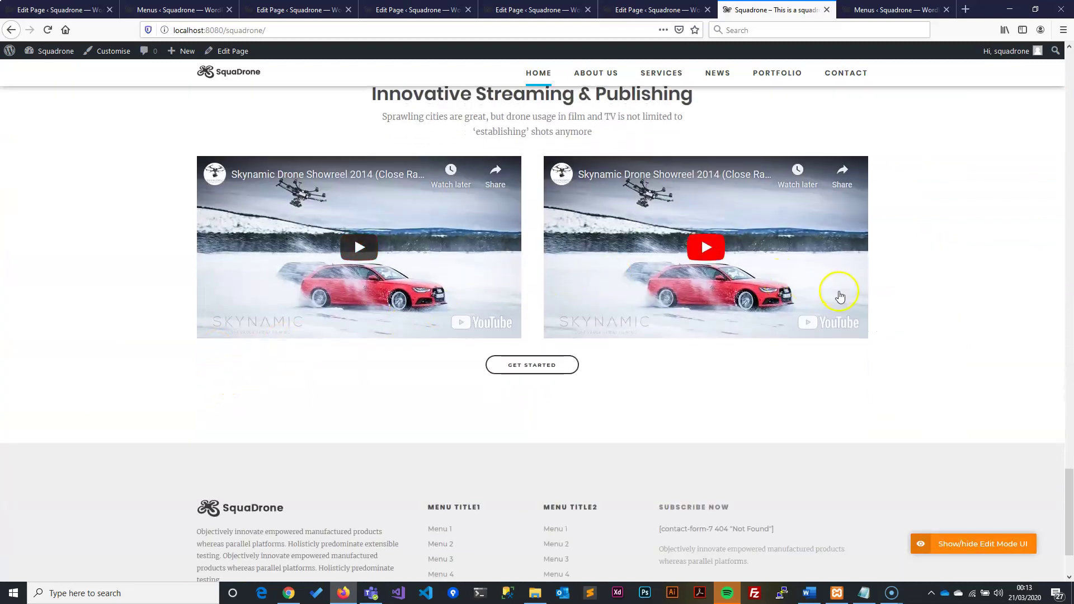
scroll(840, 296, "down", 3)
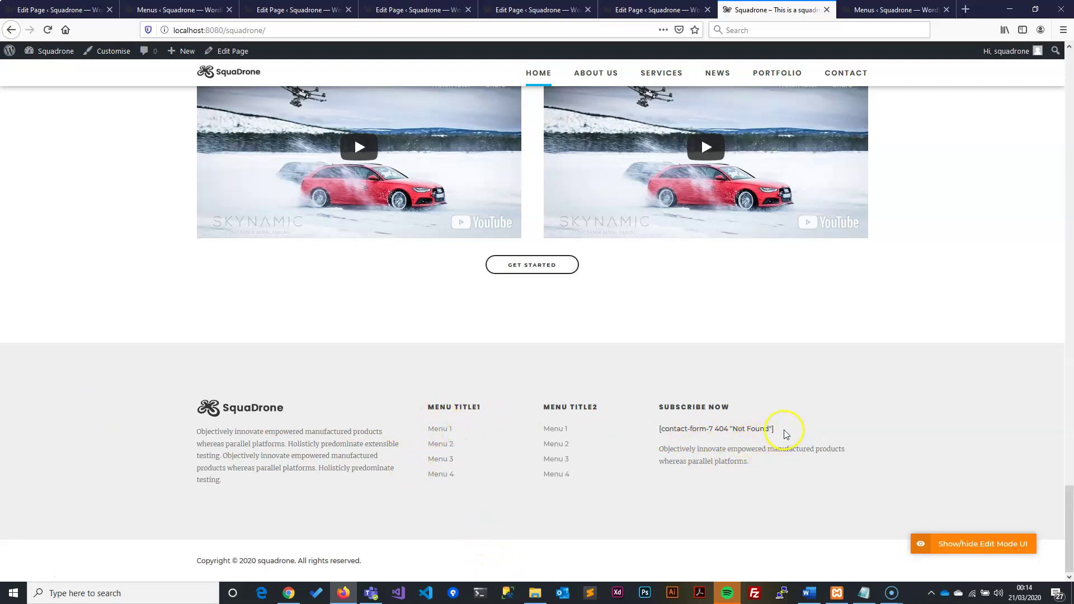
left_click_drag(759, 428, 666, 429)
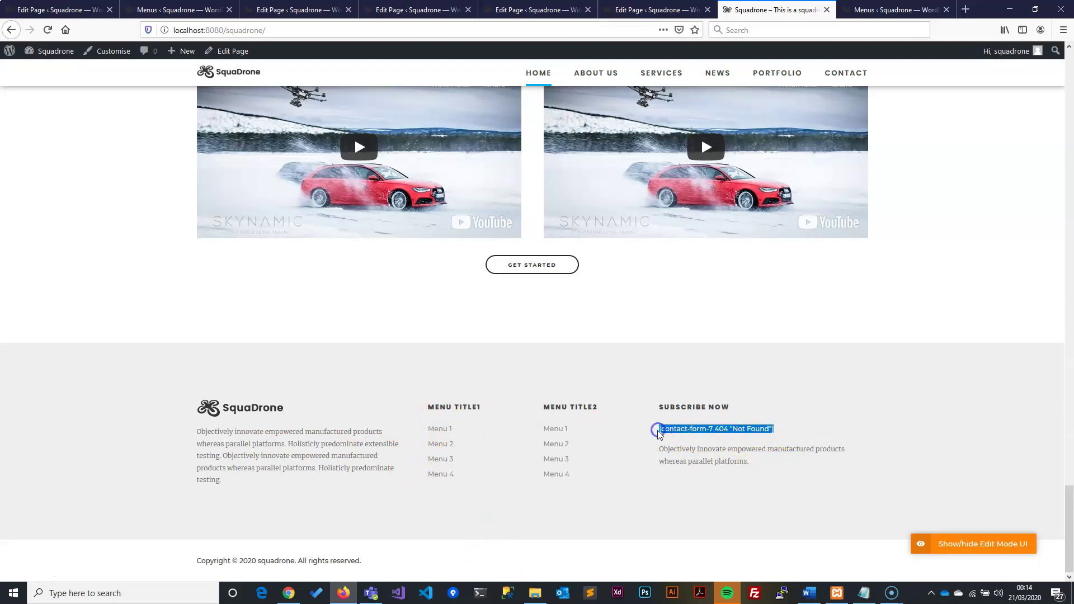